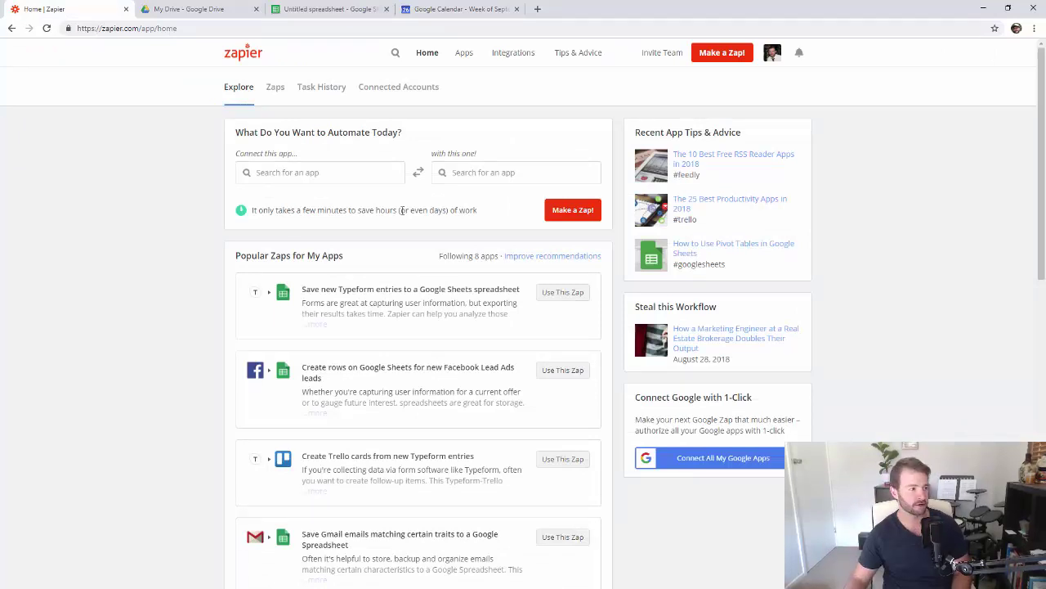
- Switch to the untitled Google Sheets spreadsheet and enter the headers Name, Date, Time and Description in row 1 of Sheet1
click(343, 11)
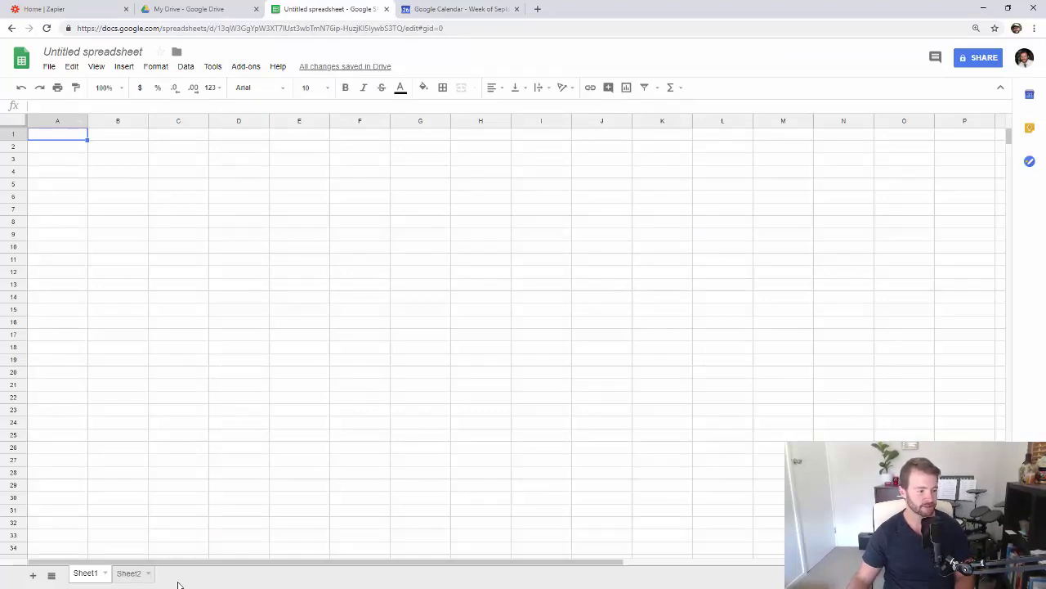
click(128, 574)
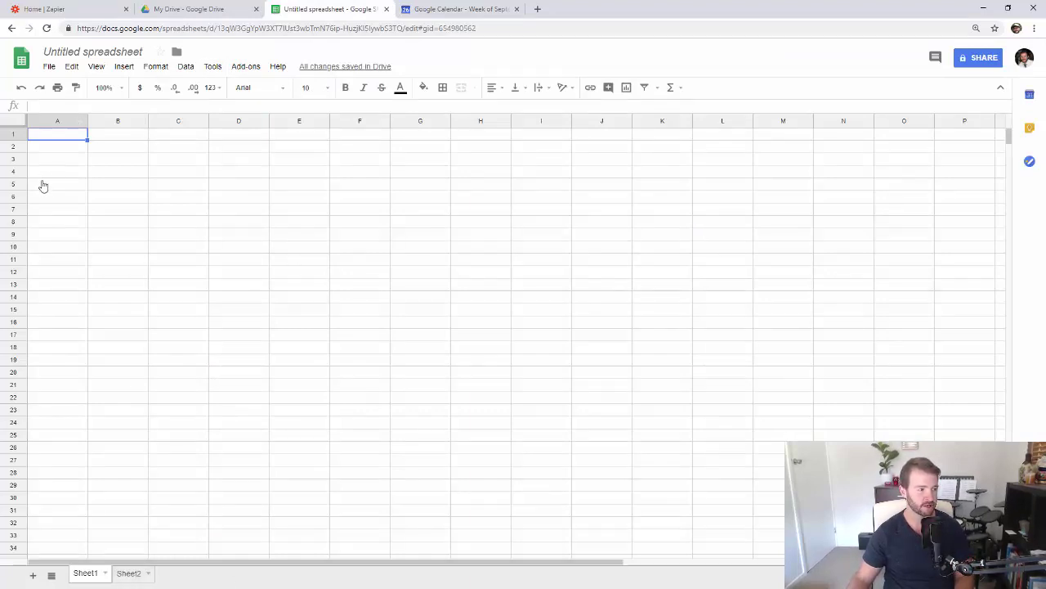
click(85, 573)
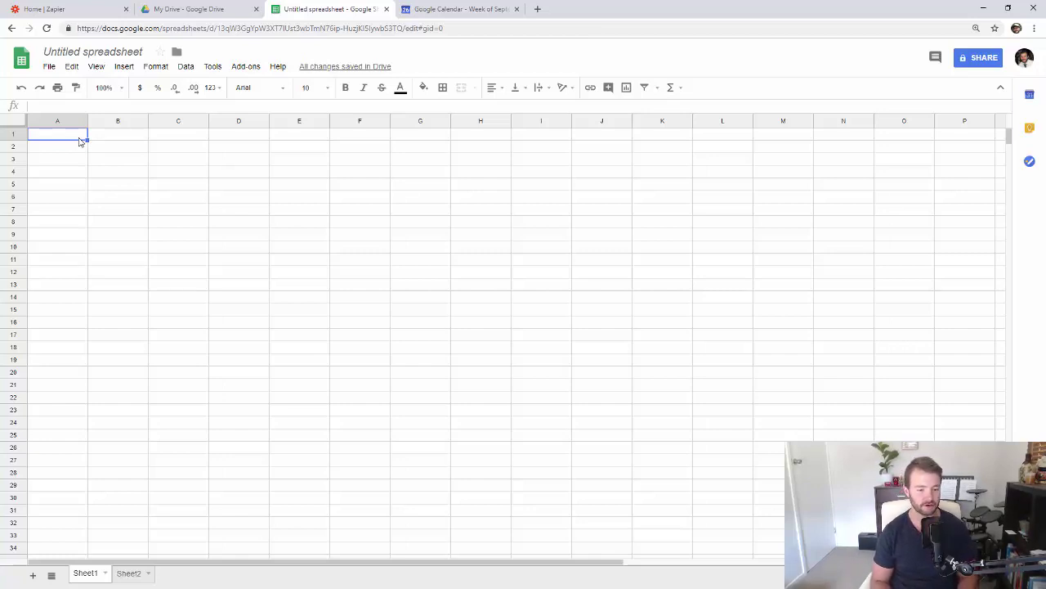
text(Name)
key(Tab)
text(Date)
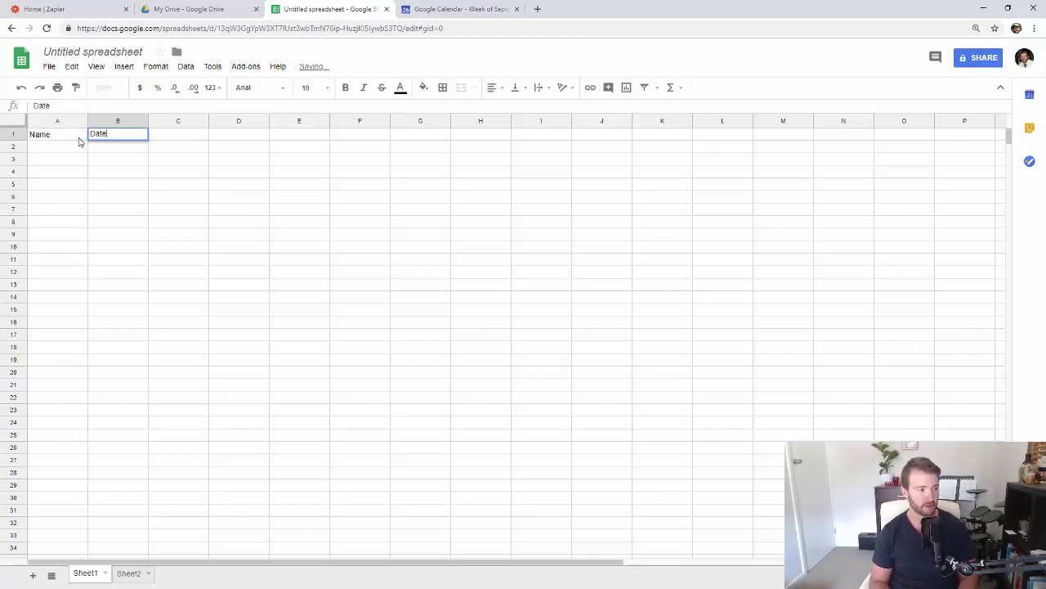
key(Tab)
text(Time)
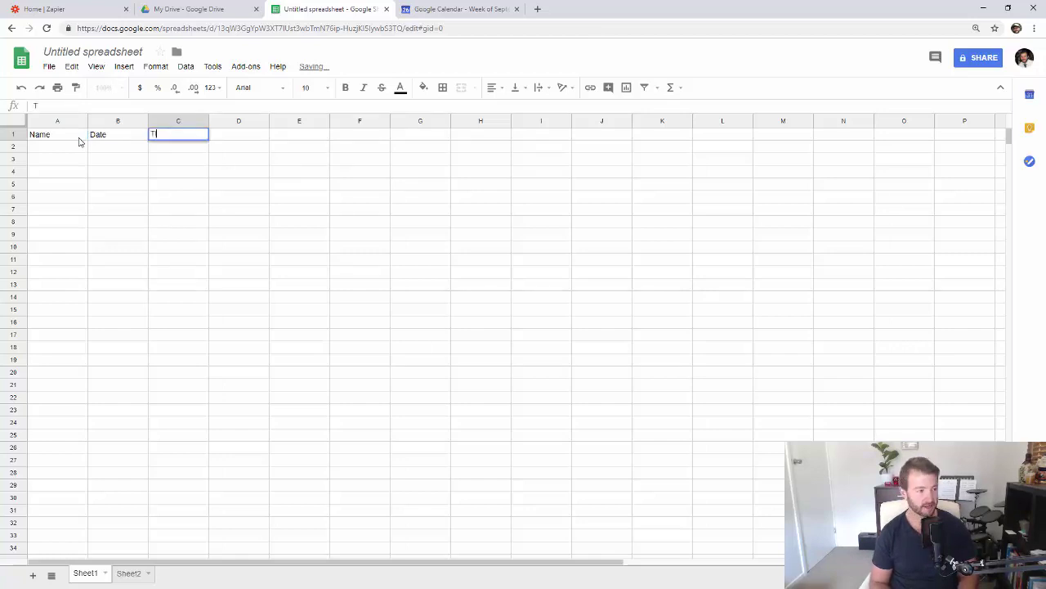
key(Tab)
text(Description)
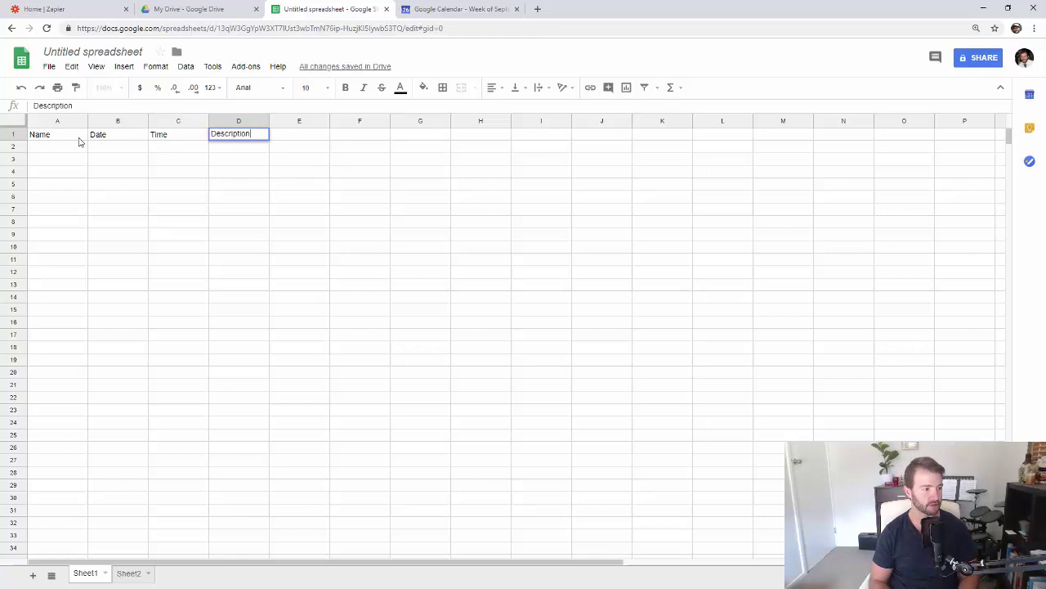
key(Return)
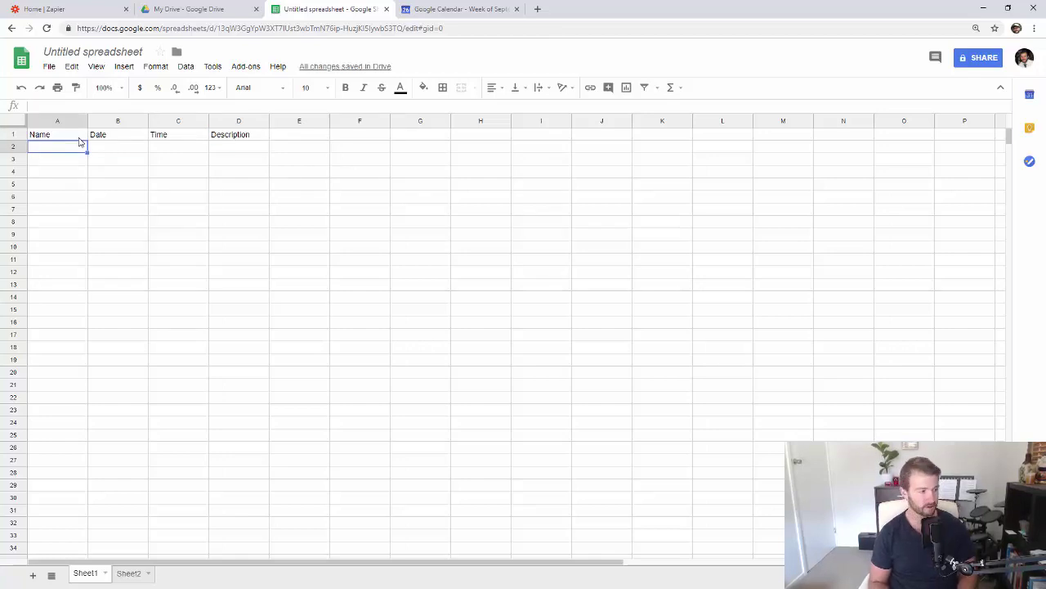
- Enter Test in cell A2 under Name and apply the Date number format to the whole Date column
text(Dest)
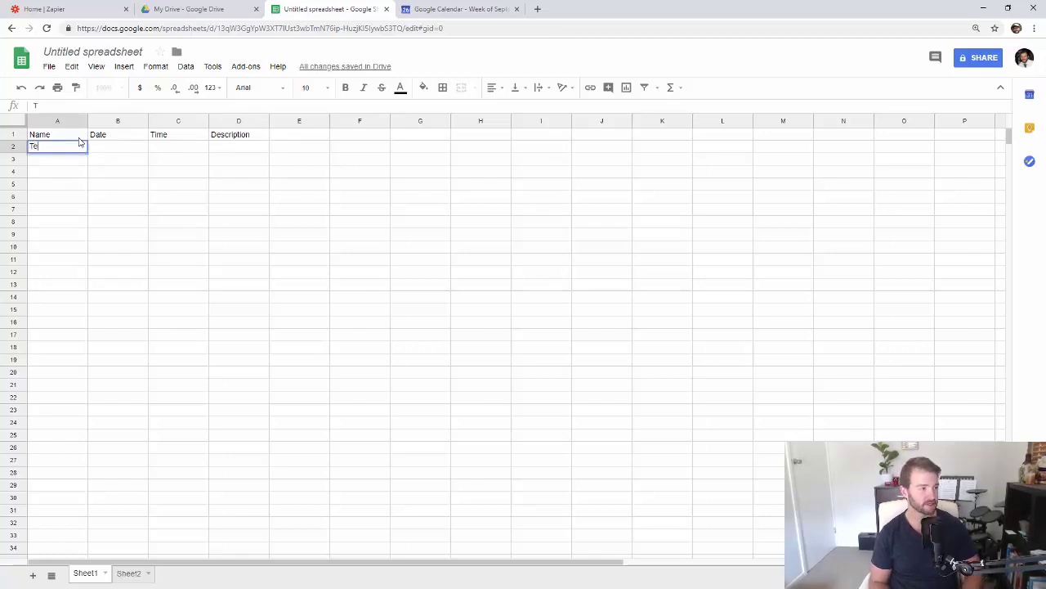
key(Tab)
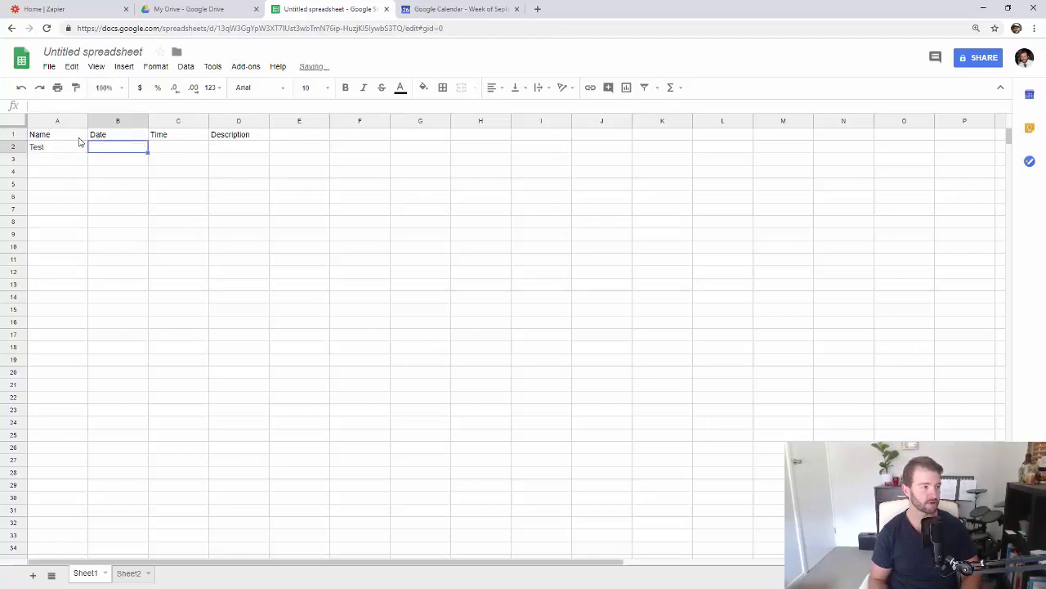
click(135, 121)
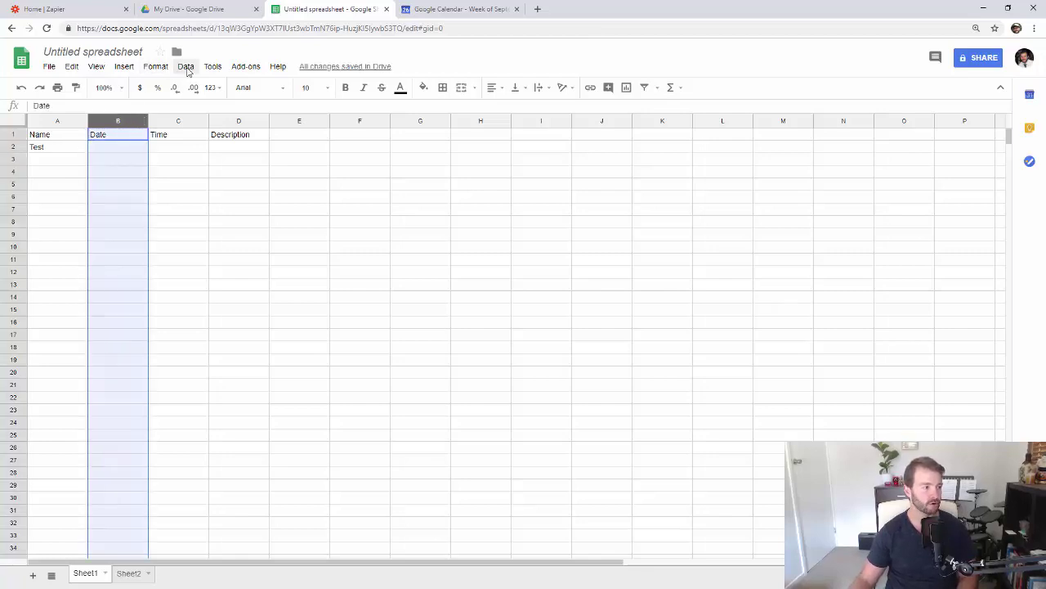
click(218, 88)
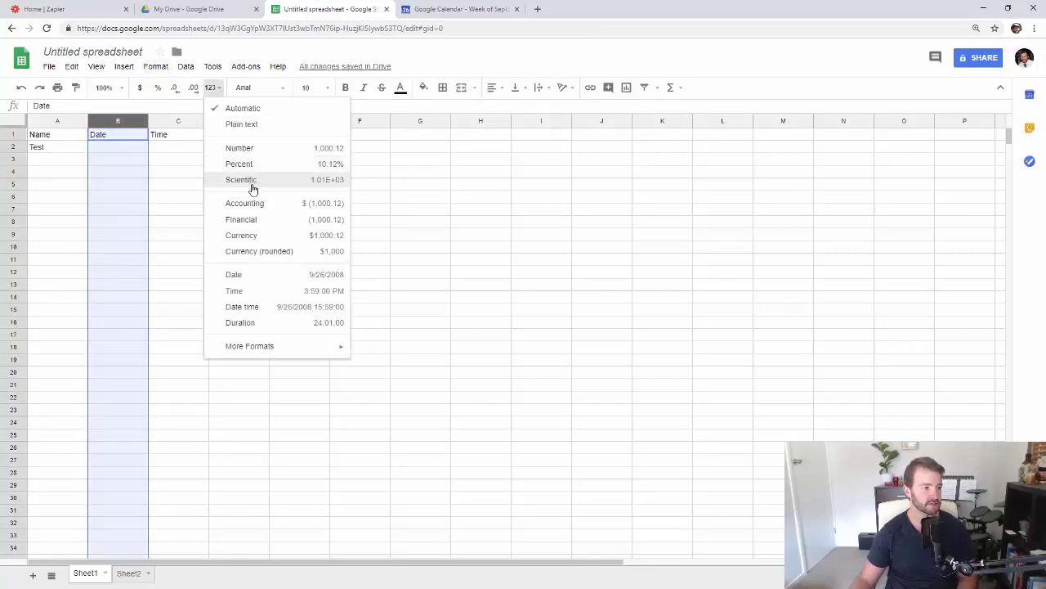
click(264, 276)
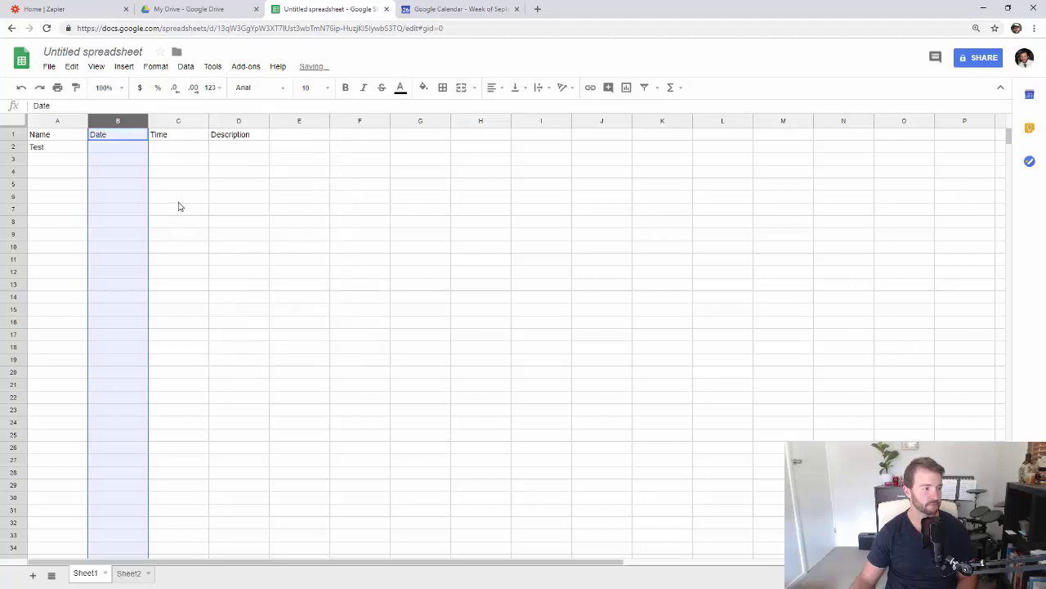
- Apply the Time number format to the whole Time column
click(178, 200)
click(178, 121)
click(186, 67)
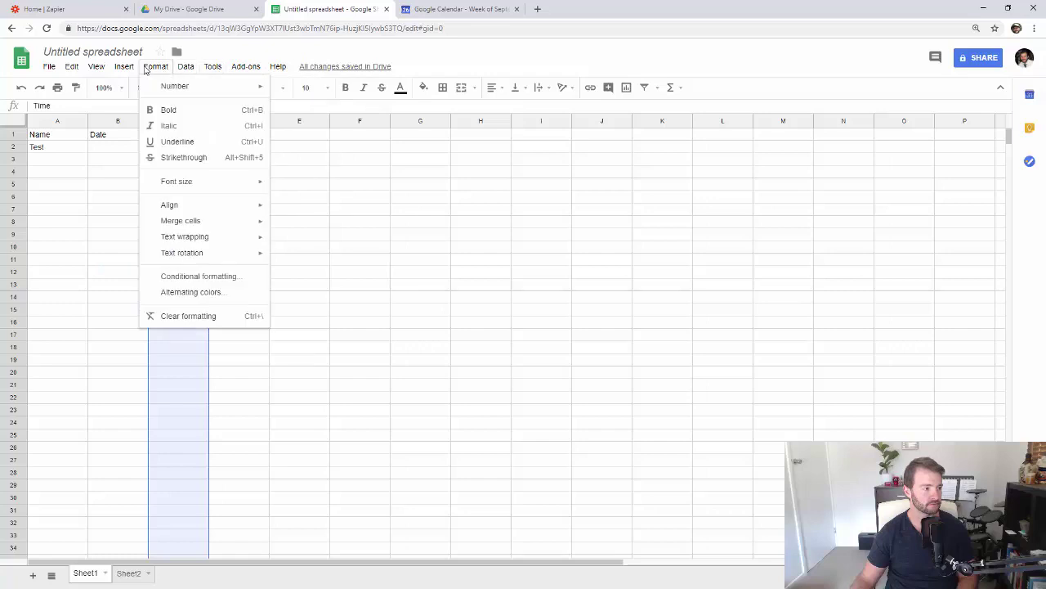
mouse_move(173, 69)
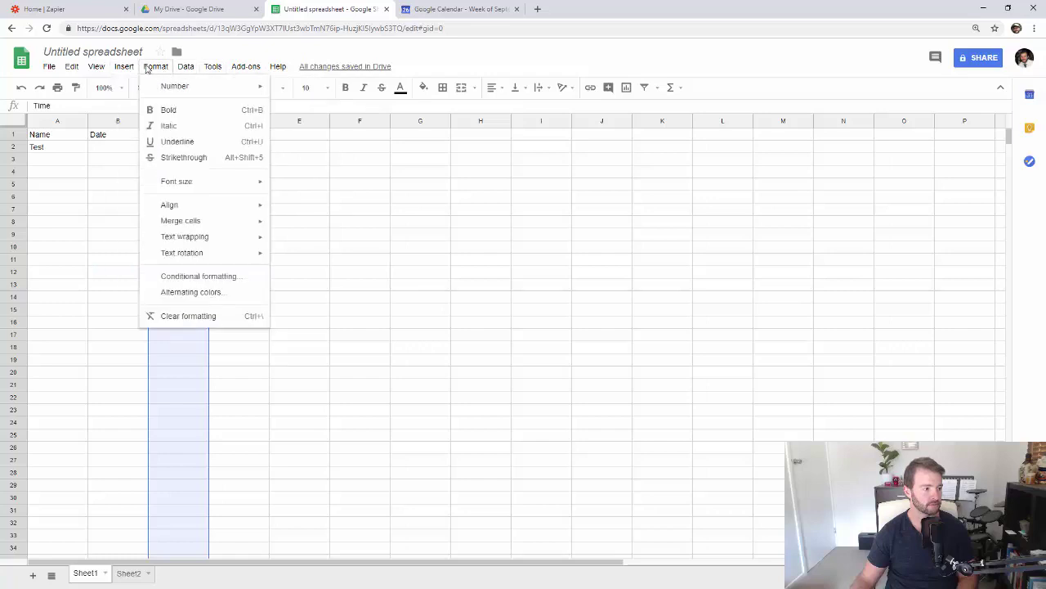
click(376, 199)
click(180, 123)
click(210, 87)
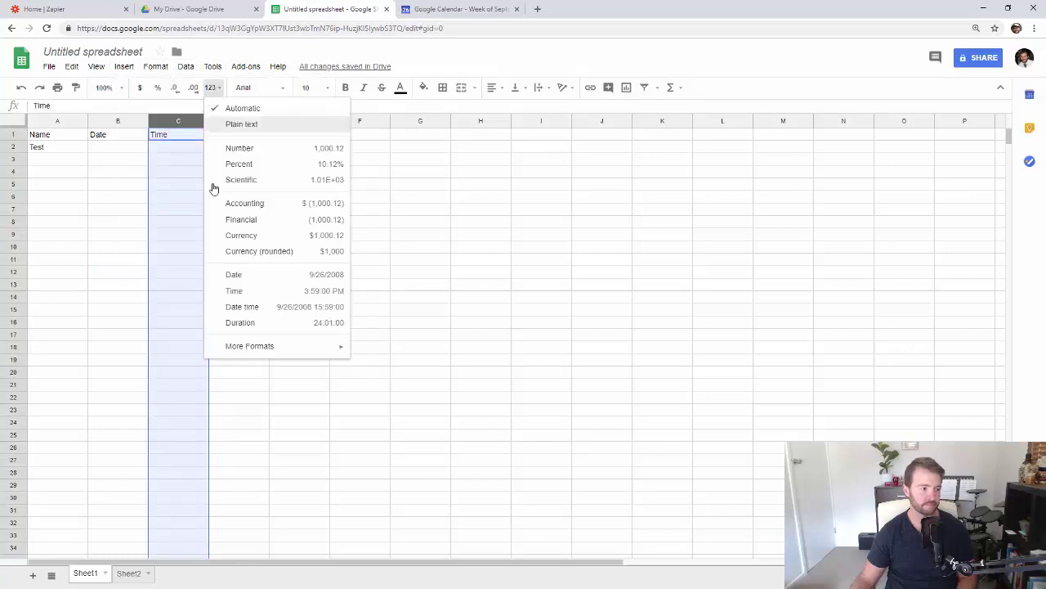
click(253, 290)
click(161, 263)
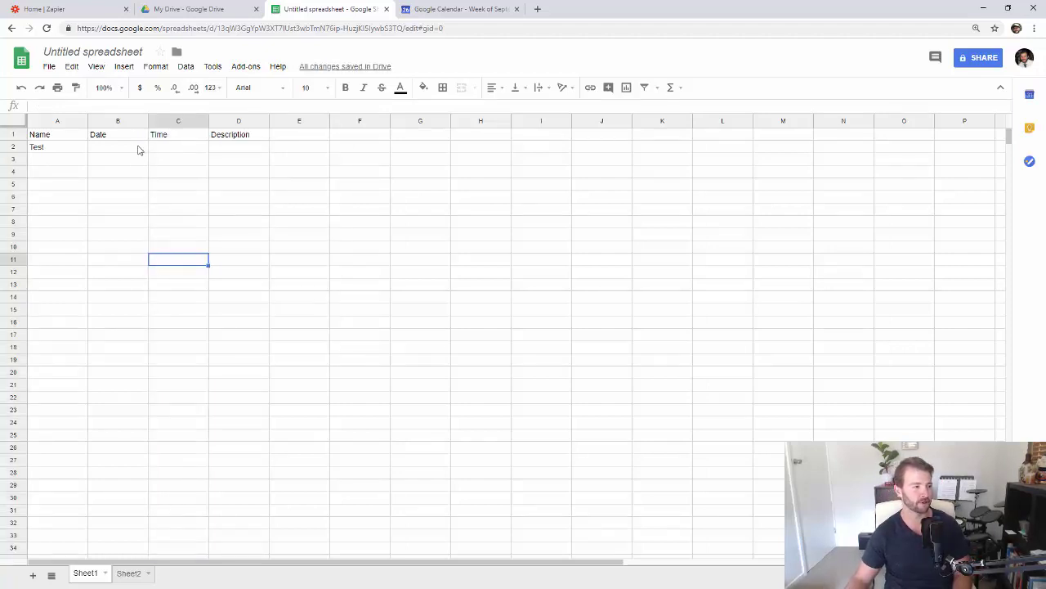
- Check the locale and time zone in the spreadsheet settings and leave without saving
click(50, 67)
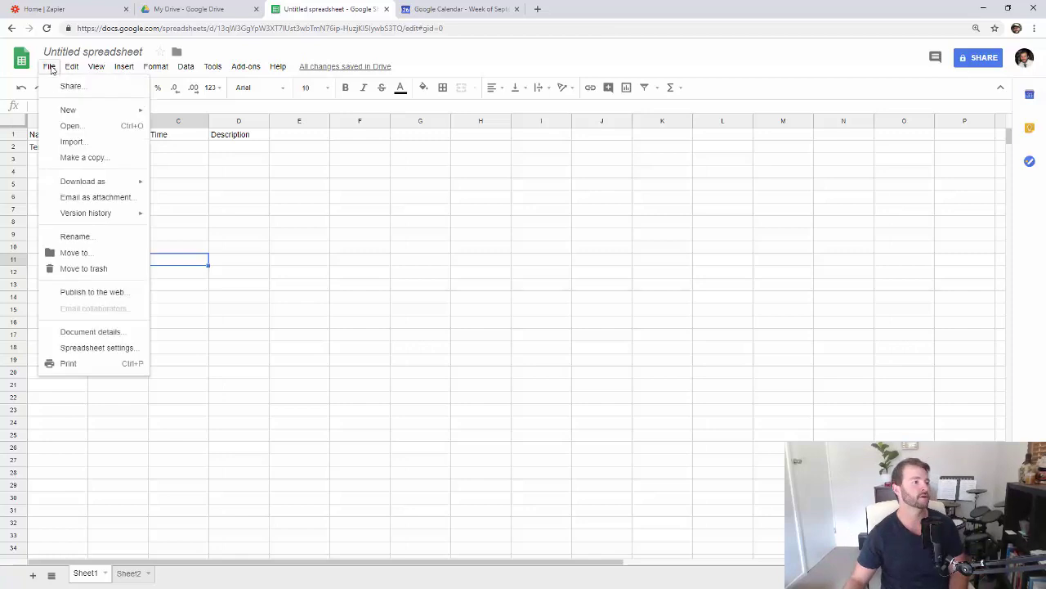
click(123, 348)
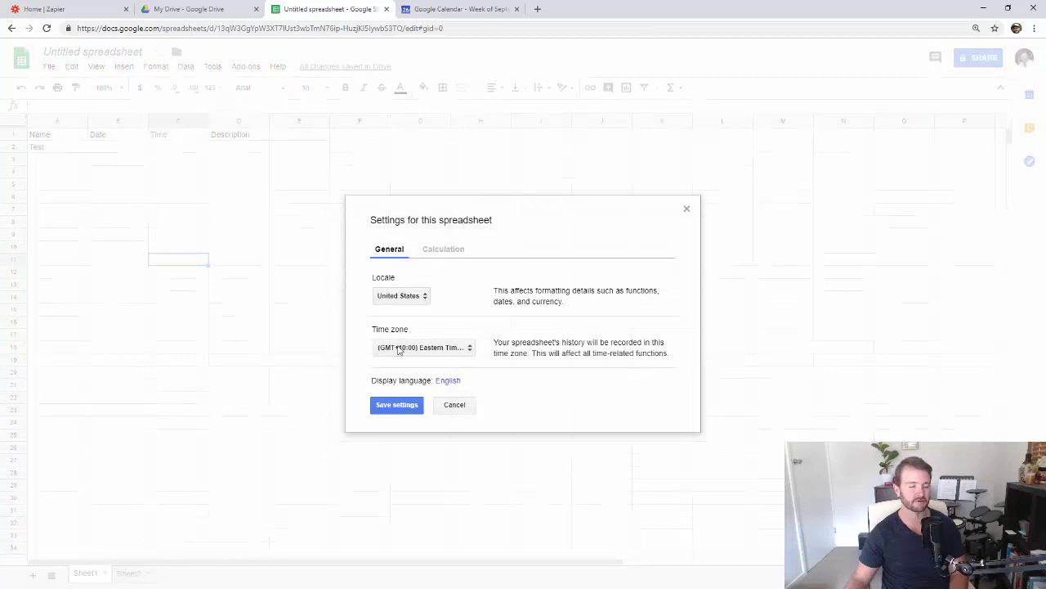
click(456, 404)
- Enter the date 3/10/2018 in cell B2 of the Test row
click(147, 178)
click(135, 151)
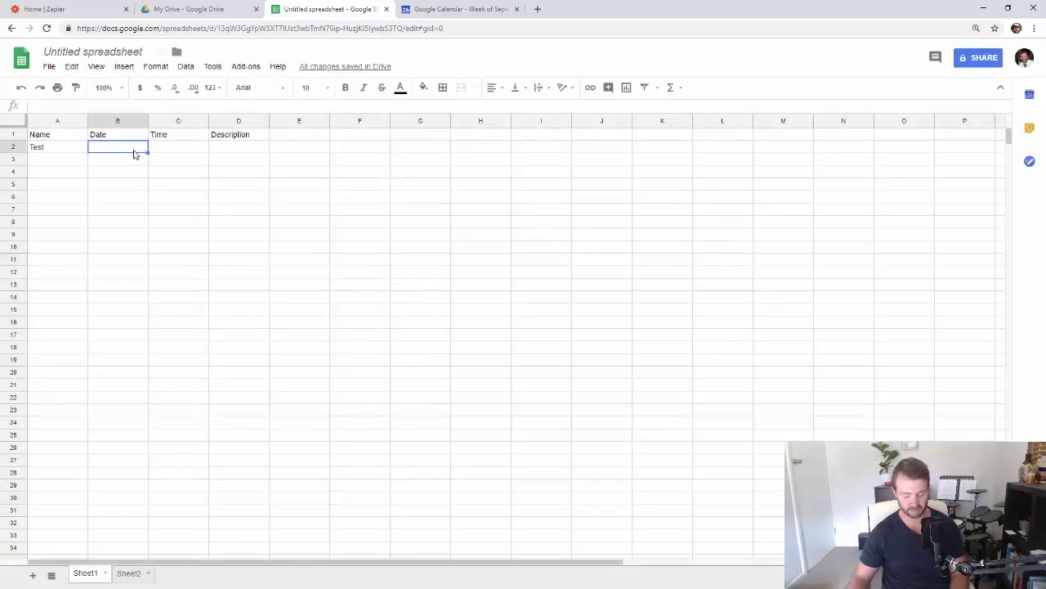
text(3/10)
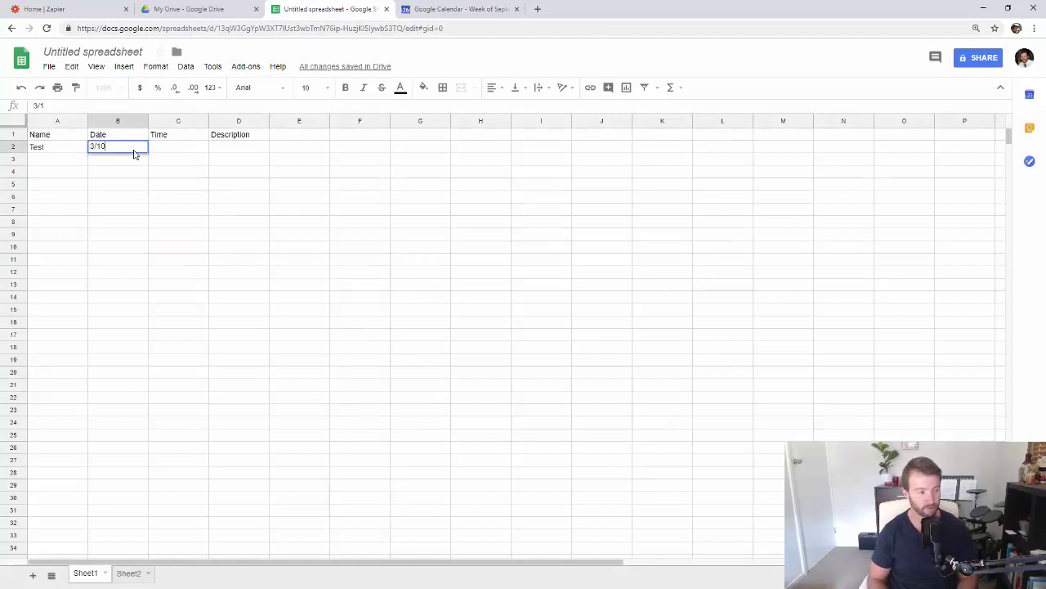
text(/)
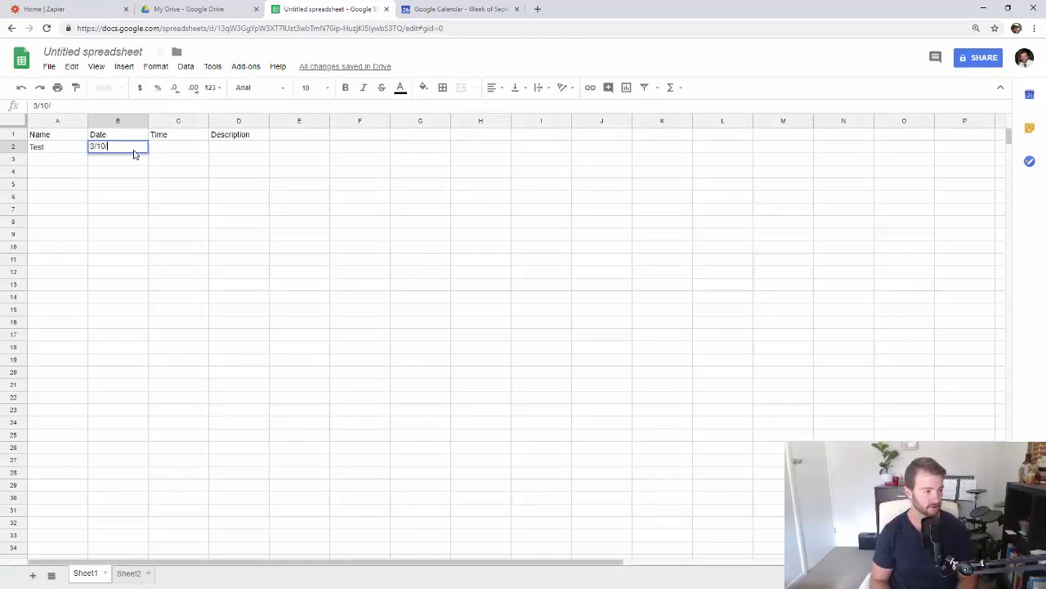
text(2018)
key(Return)
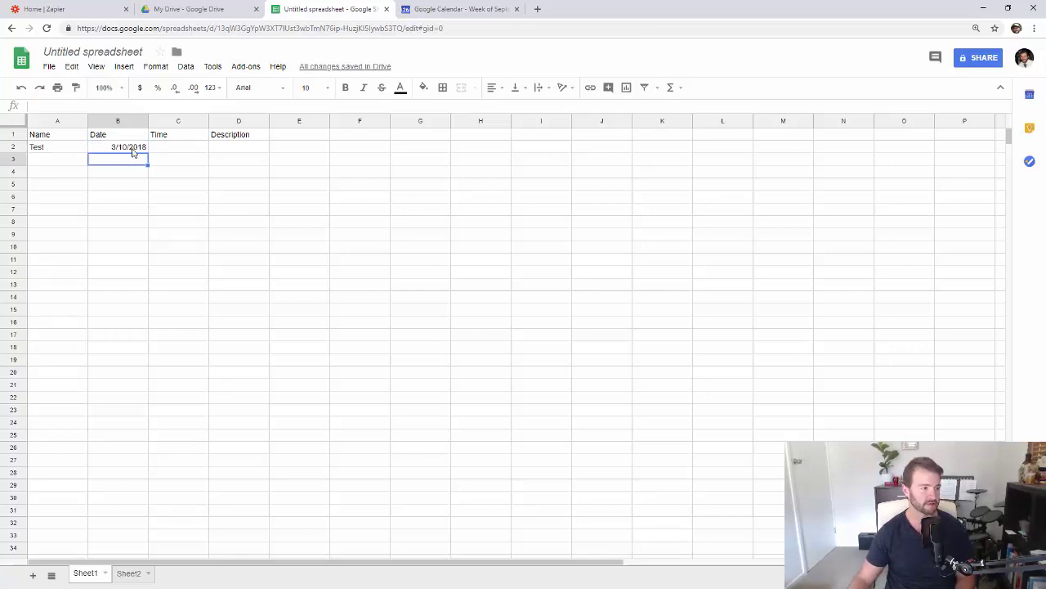
- Change the Test row's date in cell B2 to 10/3/2018, putting the month before the day
click(133, 151)
double_click(133, 151)
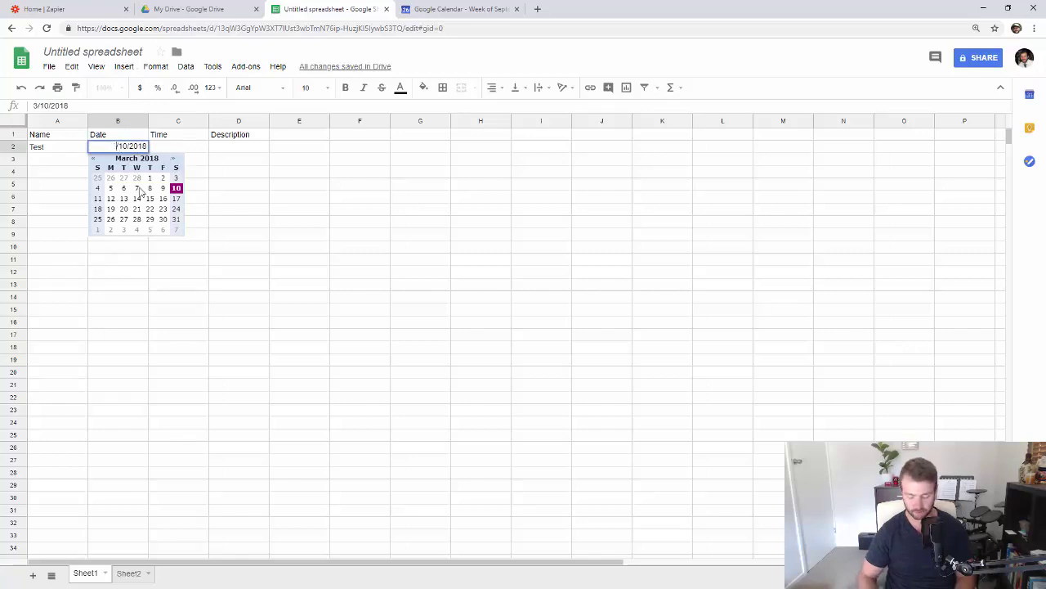
text(10)
key(BackSpace)
key(BackSpace)
text(3)
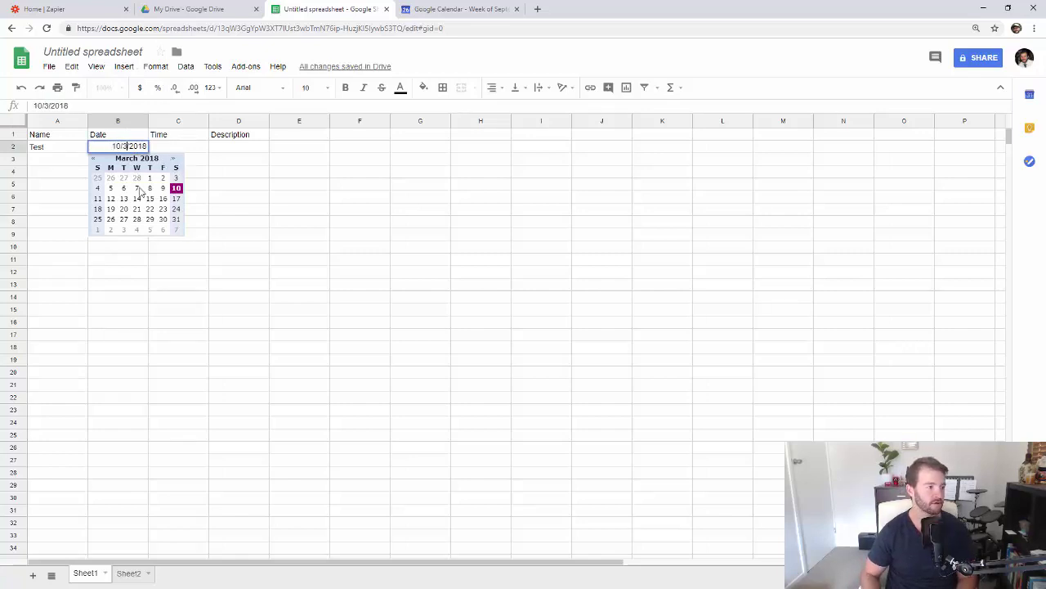
key(Tab)
- Enter the time 12:00 in cell C2 of the Test row and check how it is stored
text(12)
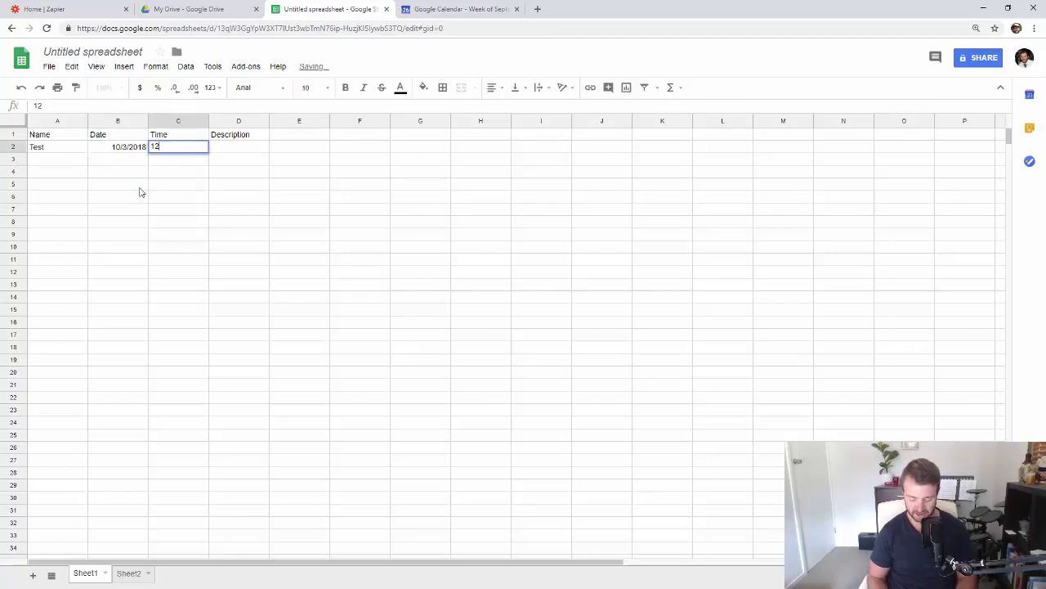
text(:00)
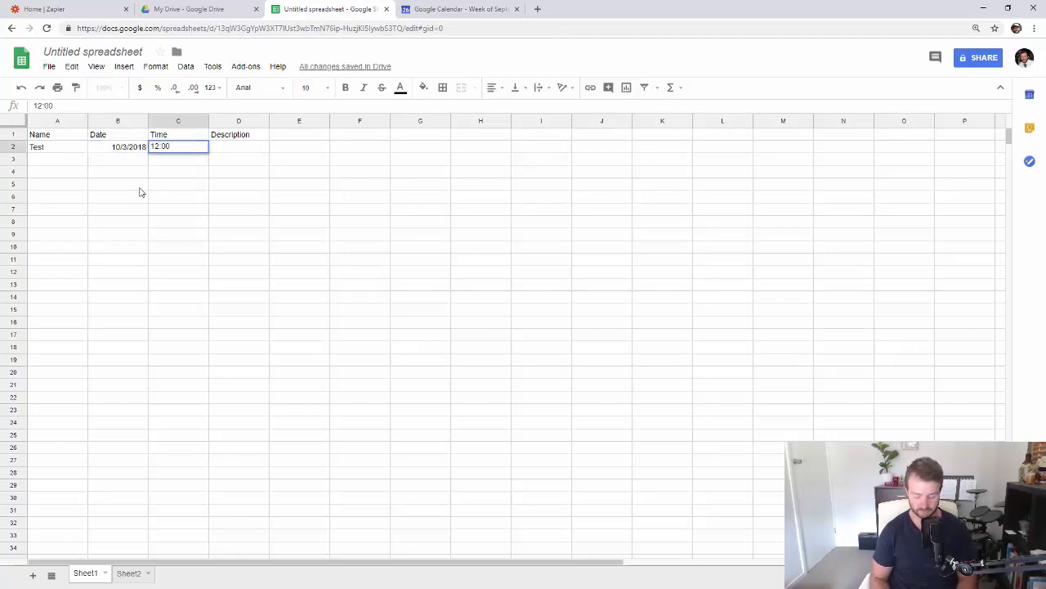
key(Return)
click(187, 149)
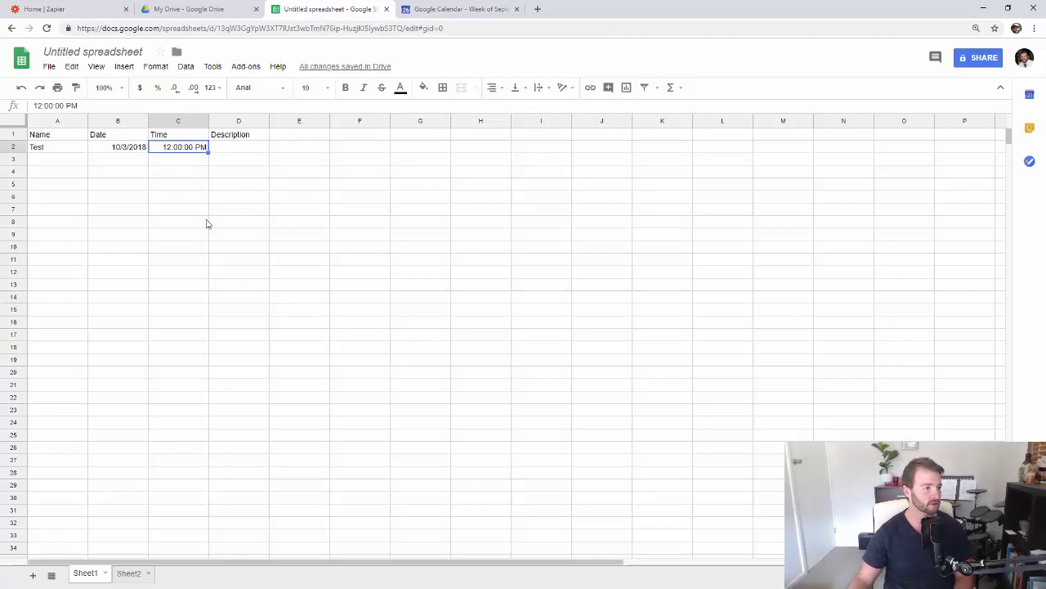
- Enter "I'm a description" in cell D2 under Description
click(222, 152)
text(I'm a )
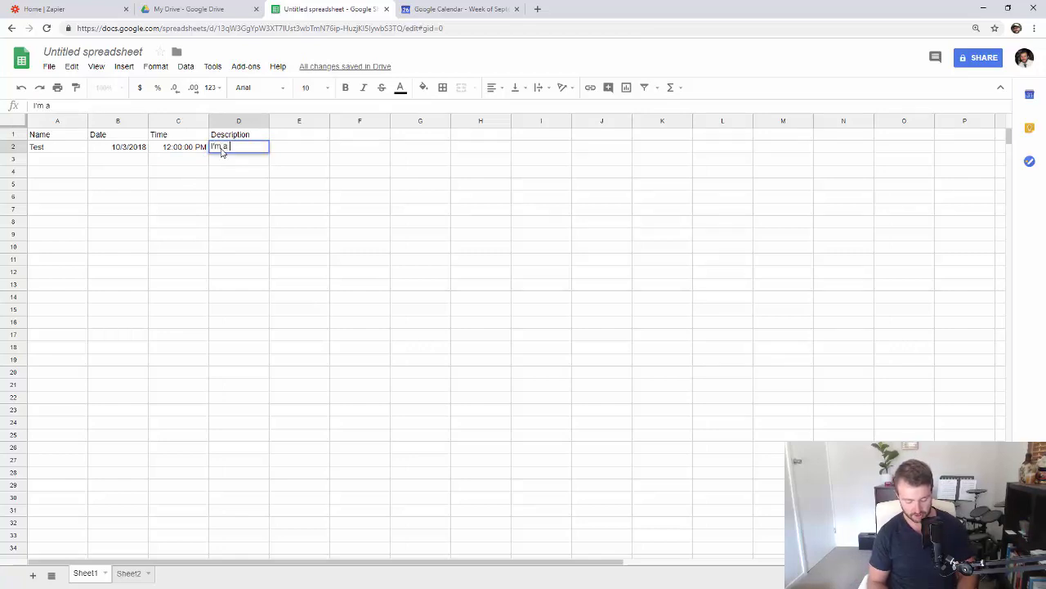
text(description)
key(Return)
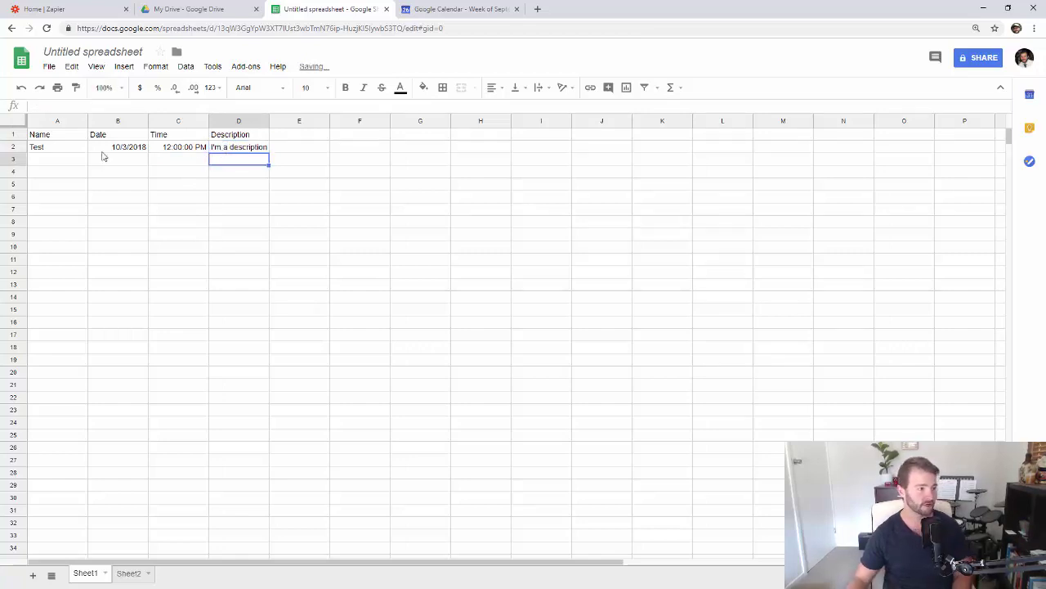
- Rename the spreadsheet as Testing Google Calendar
click(123, 51)
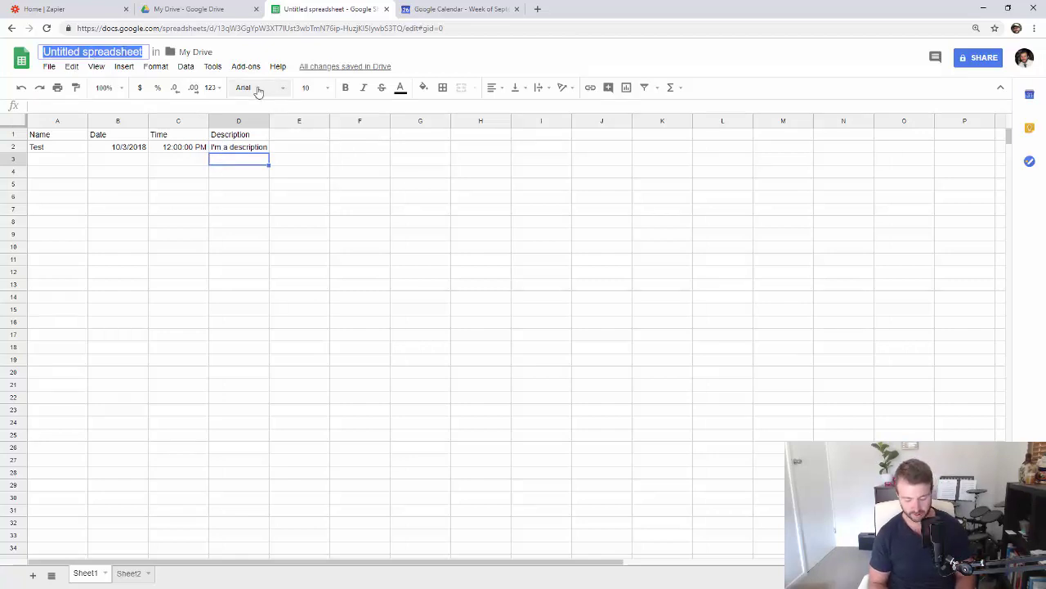
text(Testing Google)
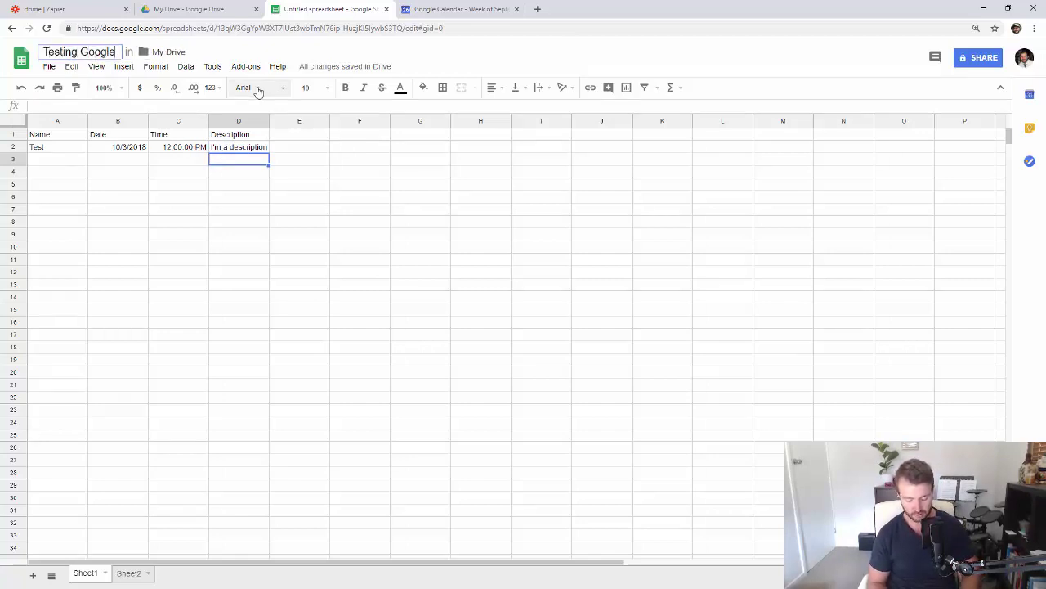
text( Calendar)
key(Return)
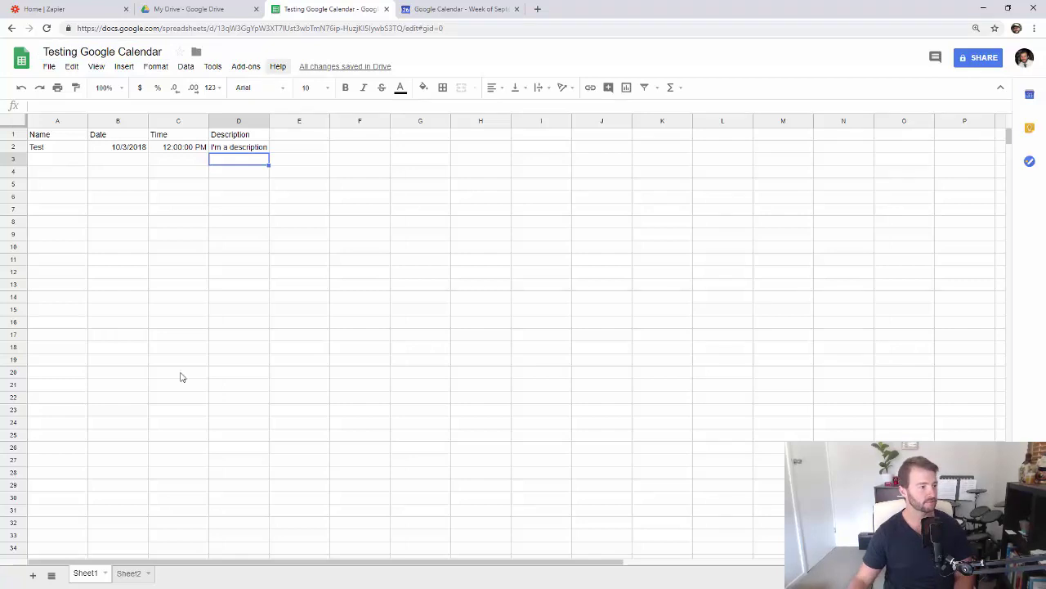
- Switch to Zapier, create a new zap and name it Google Cal Test
click(73, 8)
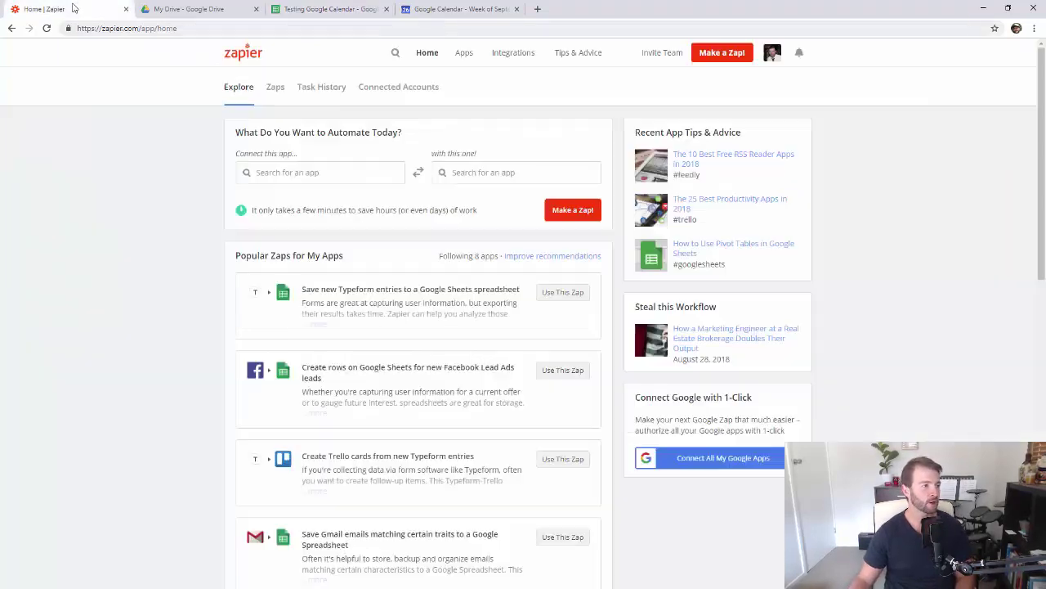
click(738, 57)
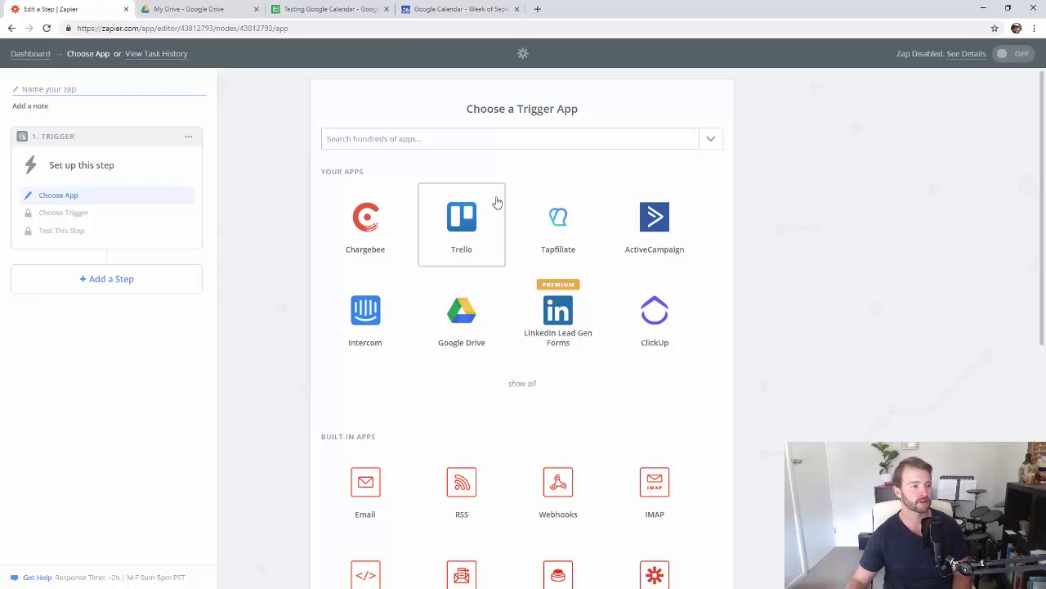
click(50, 90)
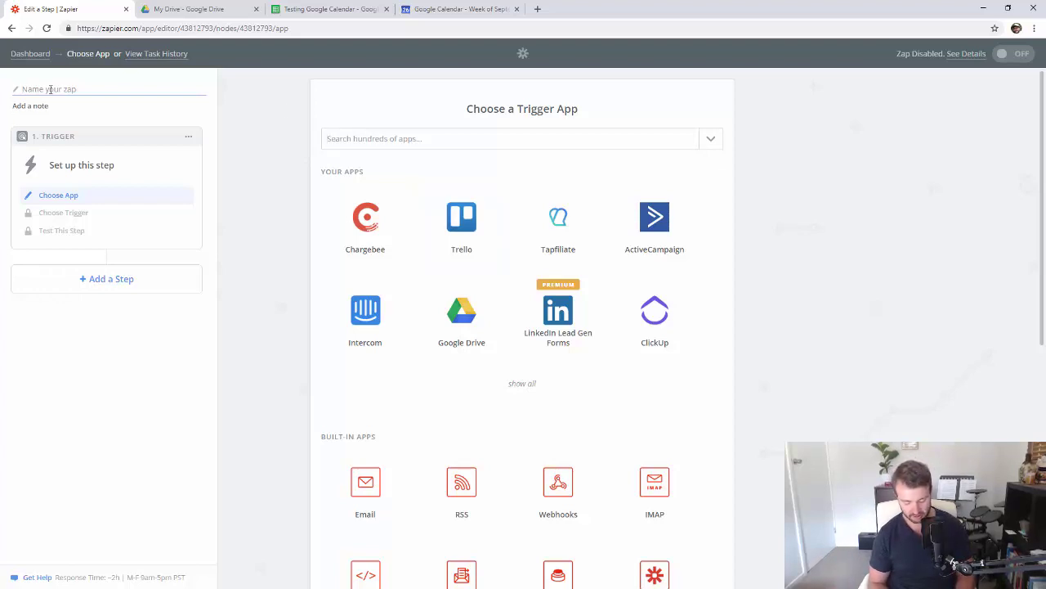
text(Go)
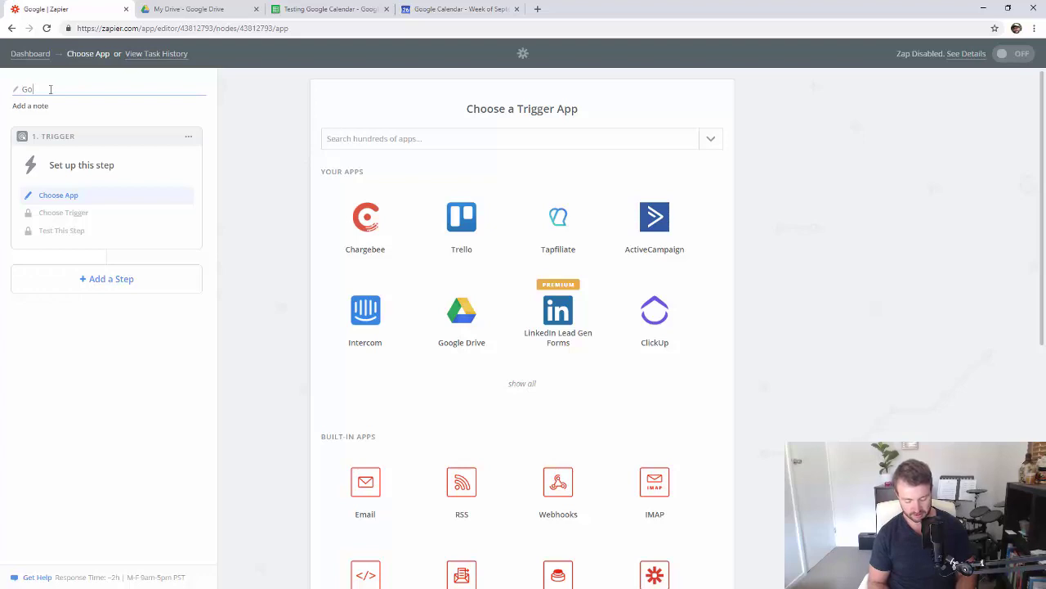
text(ogle Cal Te)
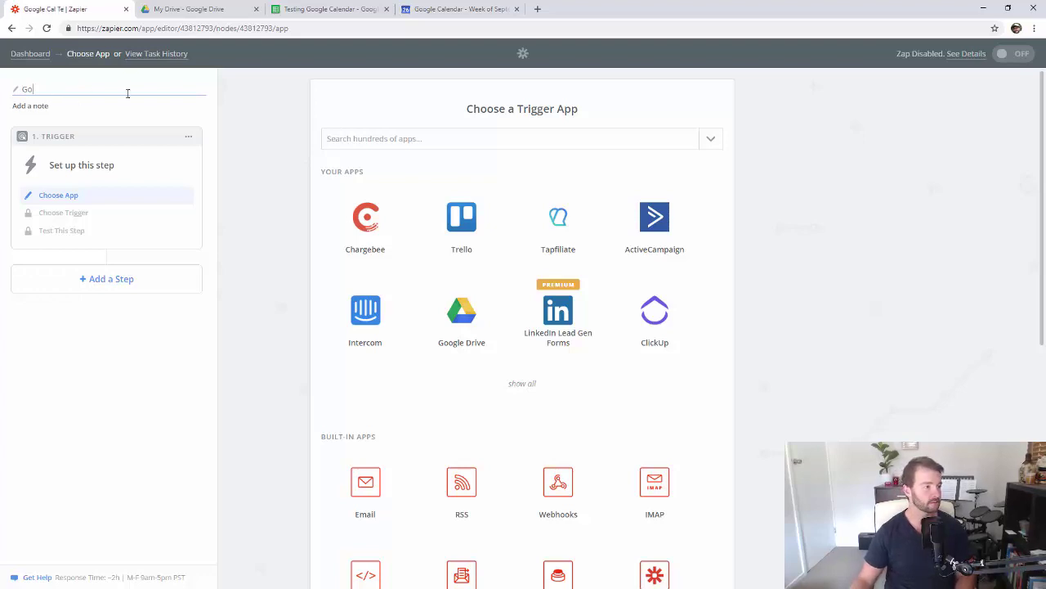
text(st)
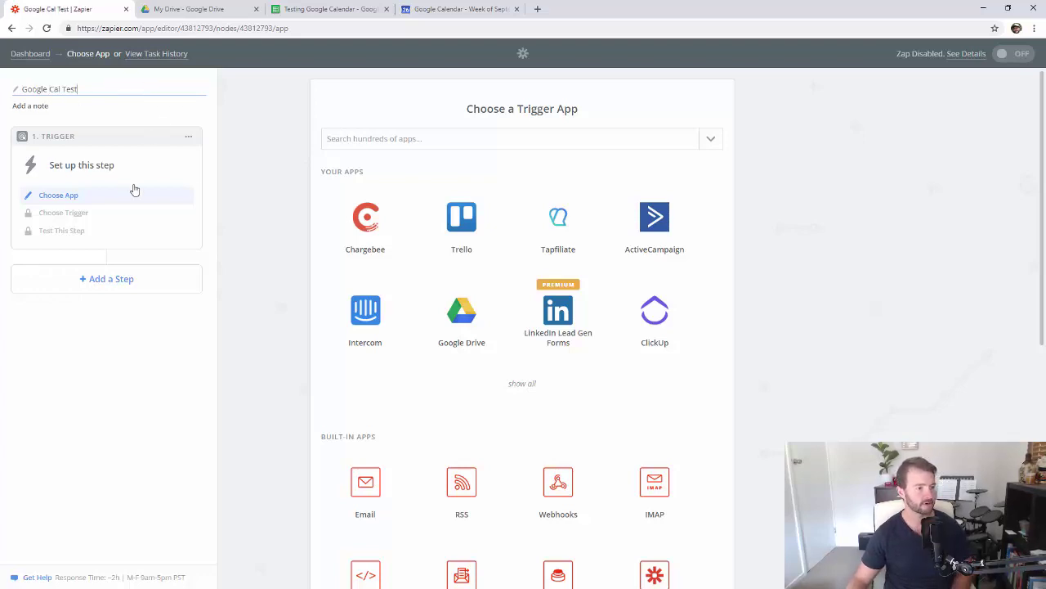
- Set Google Sheets as the trigger app with New Spreadsheet Row as the trigger event
click(455, 140)
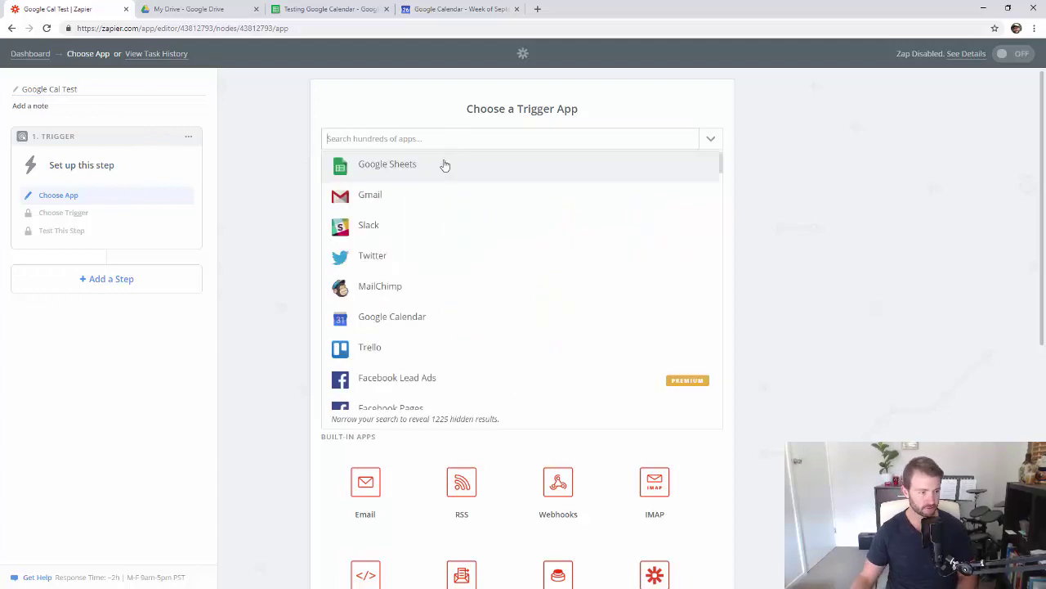
click(442, 167)
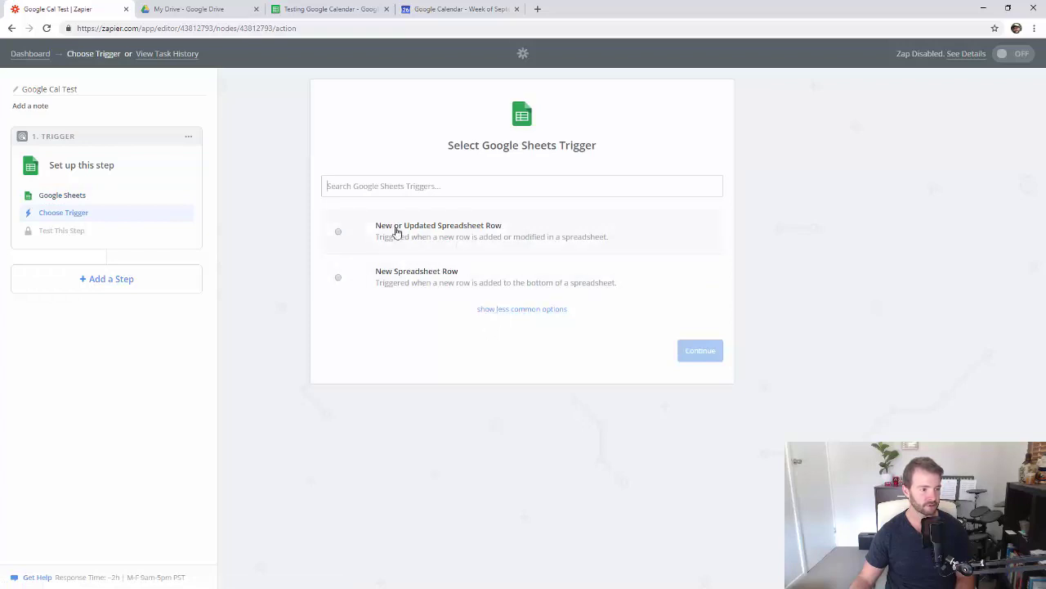
click(443, 287)
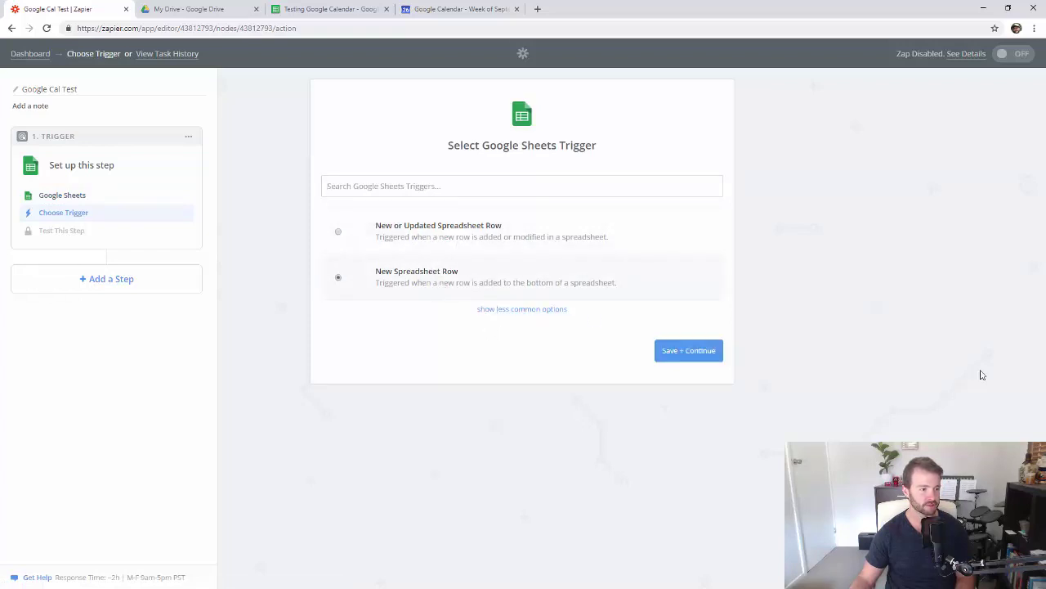
click(700, 358)
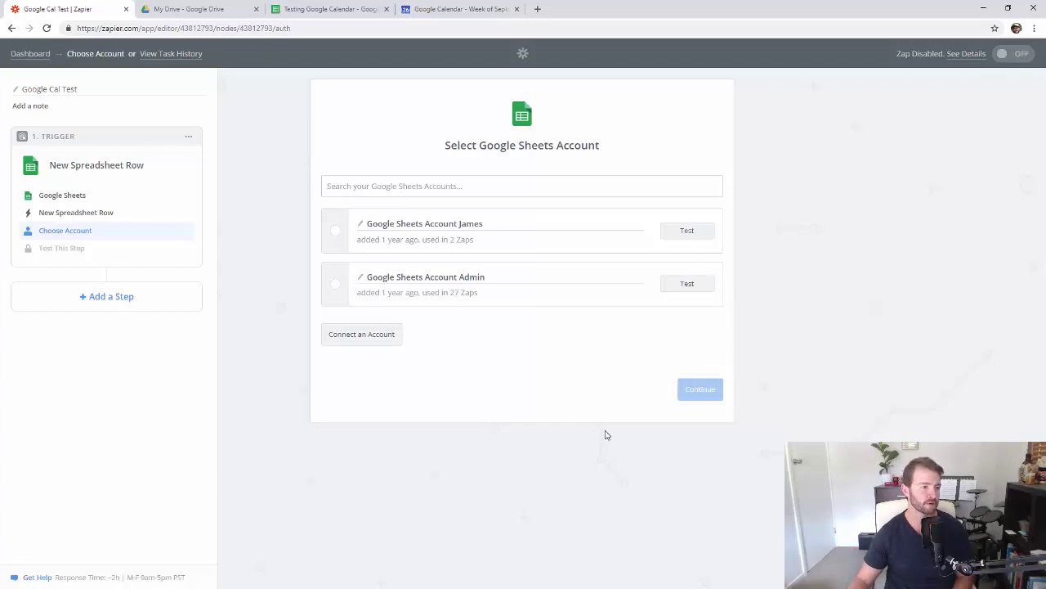
- Use Google Sheets Account Admin for the trigger, watching Sheet1 of the Testing Google Calendar spreadsheet
click(337, 285)
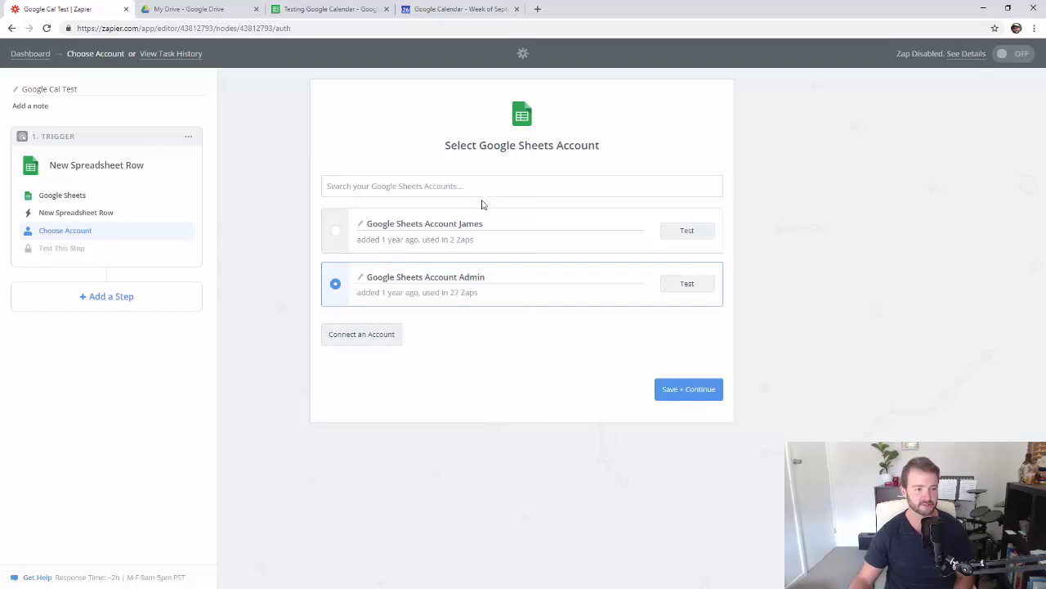
click(672, 391)
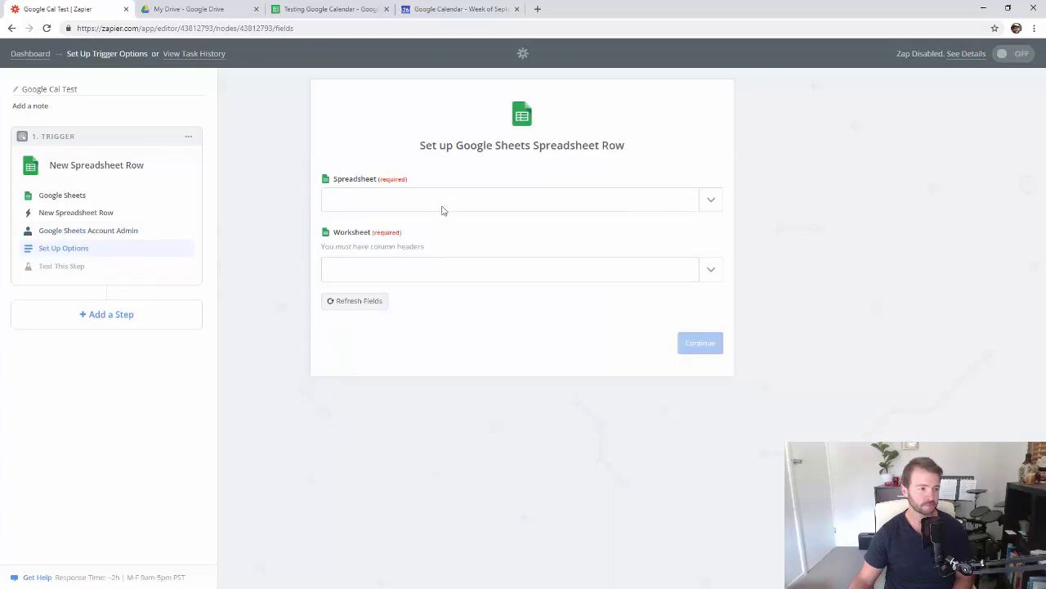
click(444, 204)
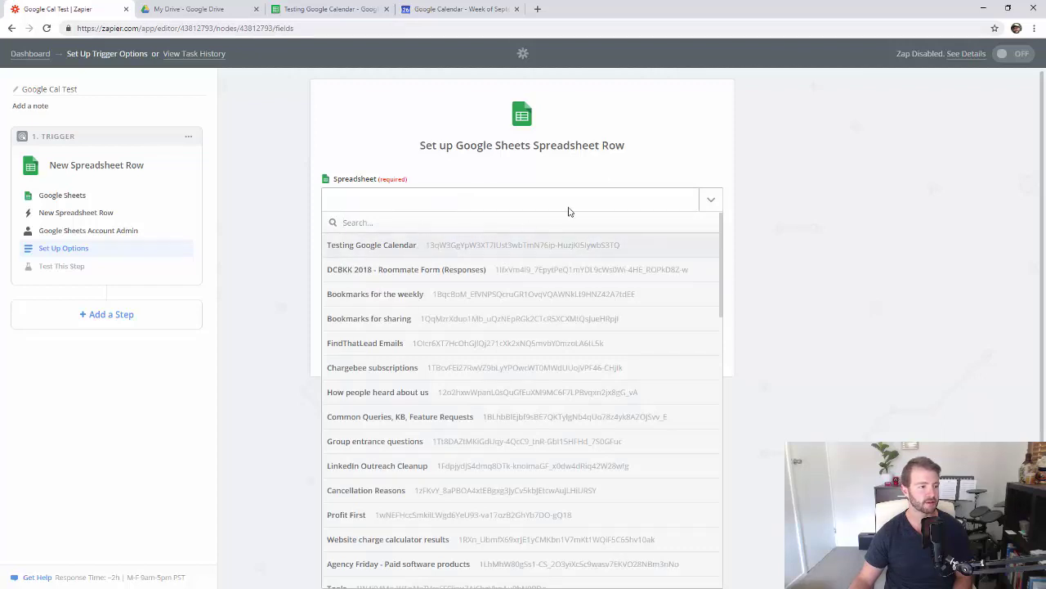
click(570, 244)
click(412, 274)
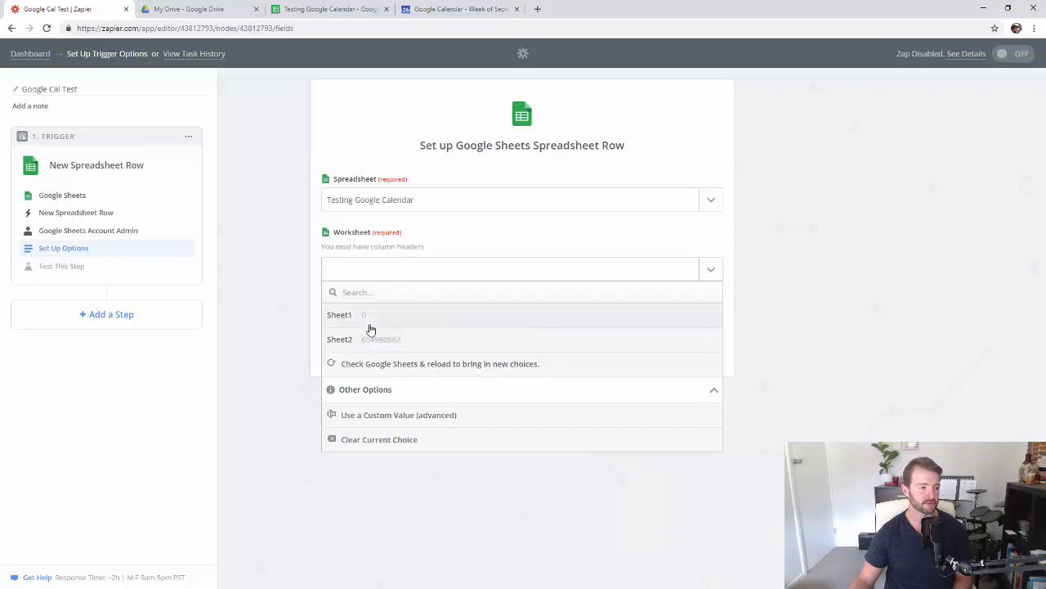
click(374, 316)
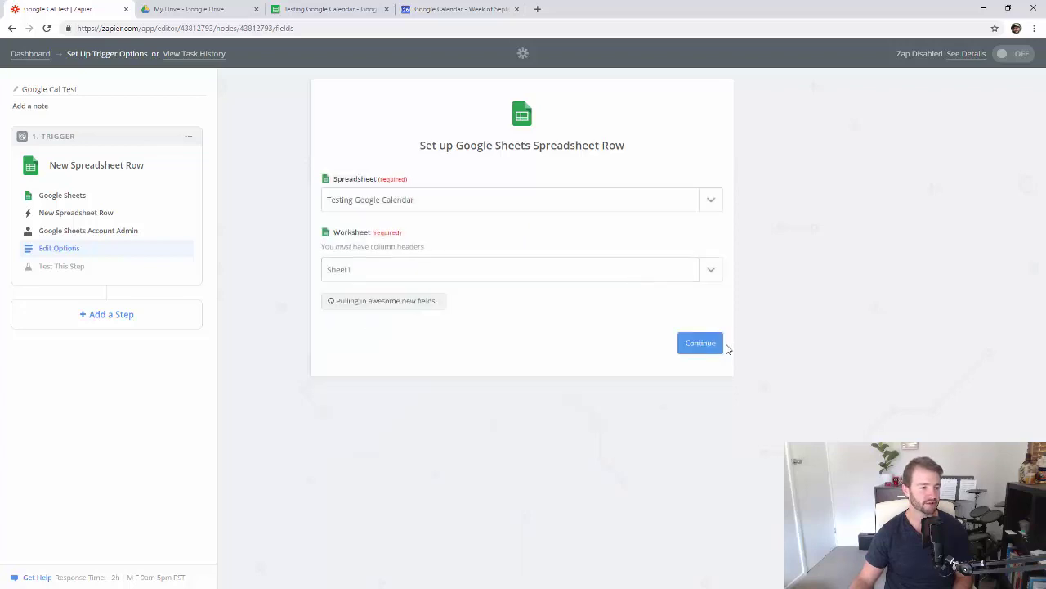
click(699, 347)
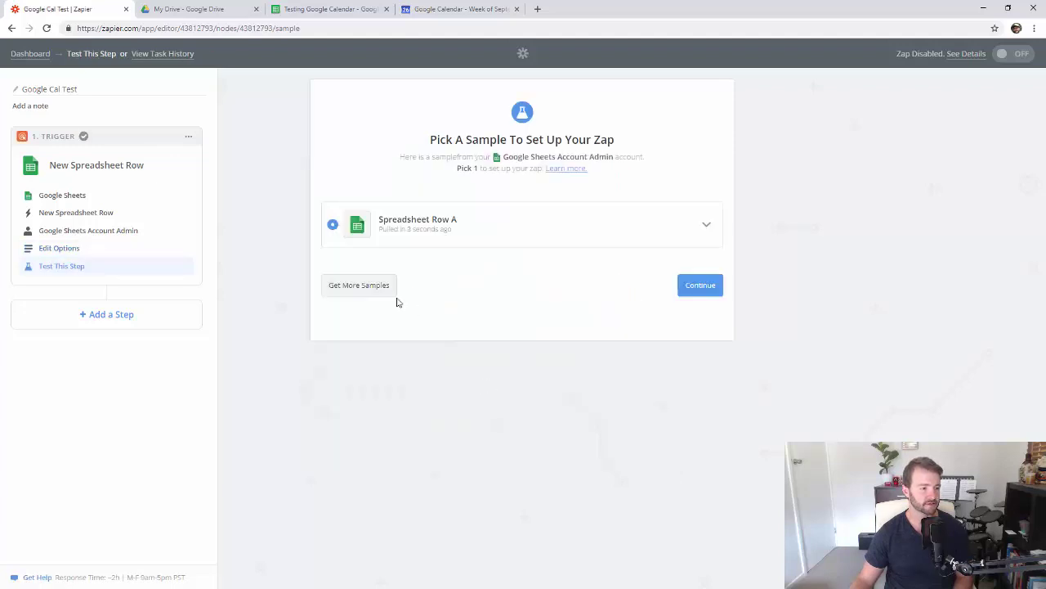
- Expand the Spreadsheet Row A sample to check its column values and accept it as the trigger sample
click(701, 227)
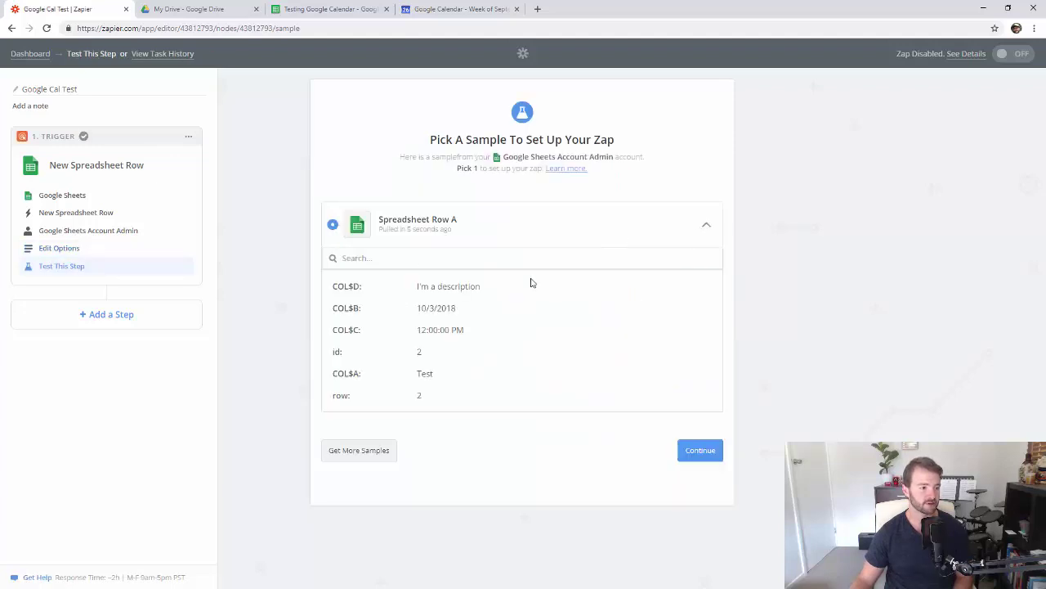
drag(425, 289, 490, 379)
click(489, 379)
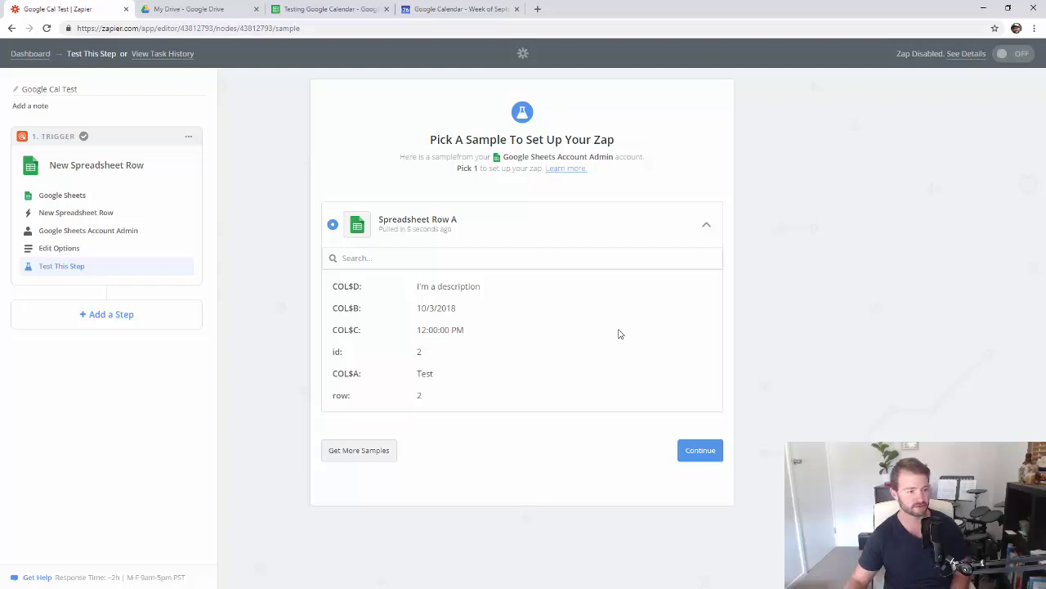
click(702, 451)
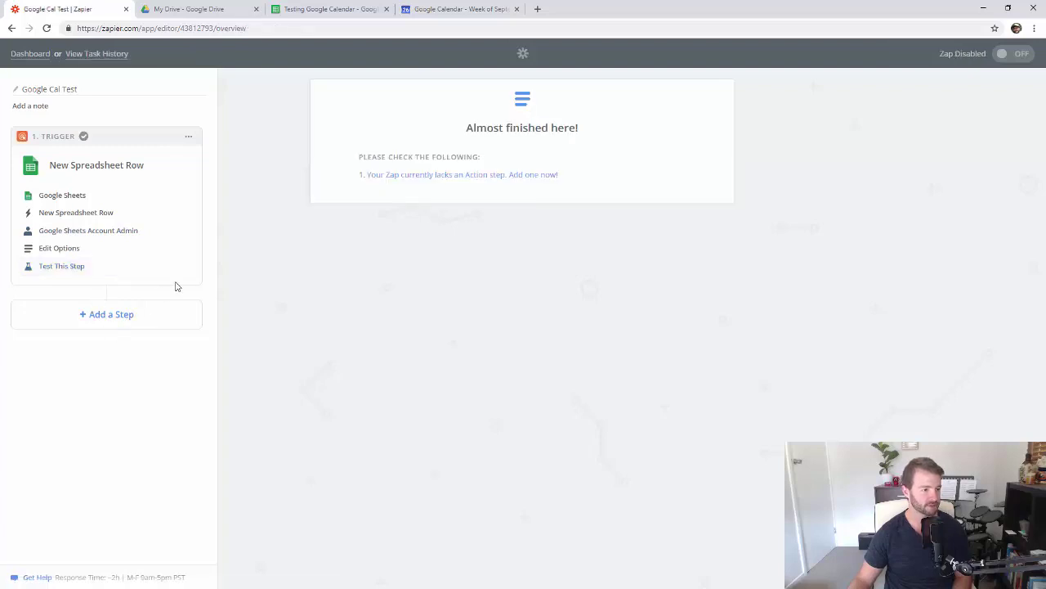
- Add an action step to the zap with Google Calendar as its app
click(117, 314)
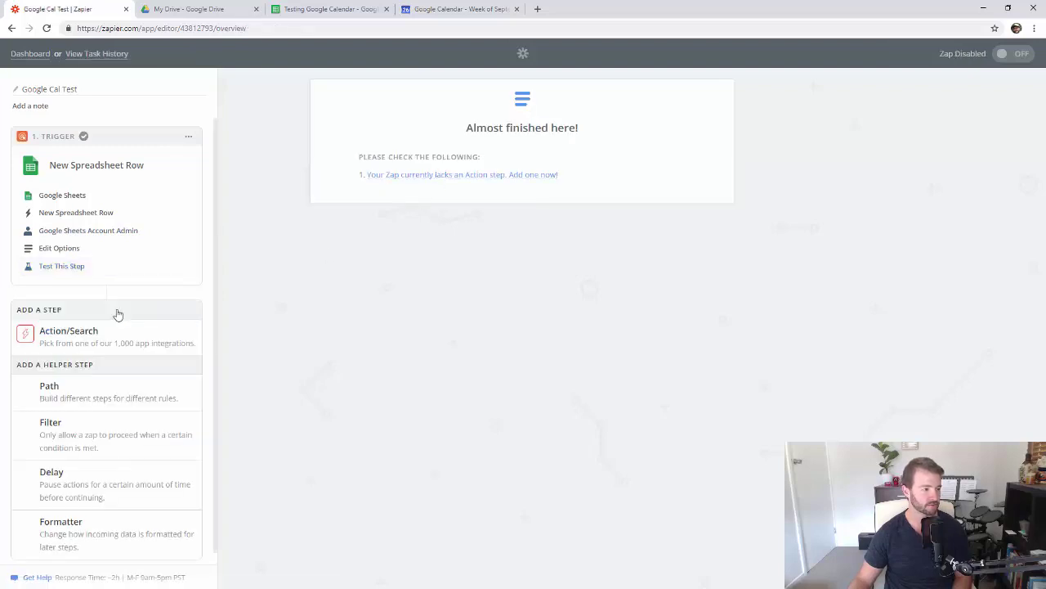
click(101, 349)
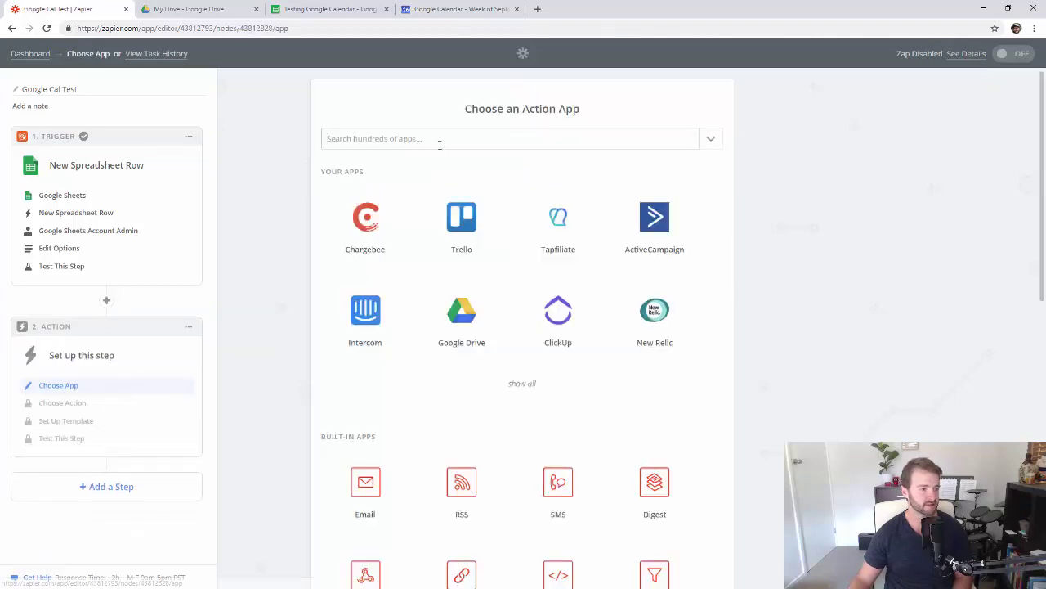
click(439, 145)
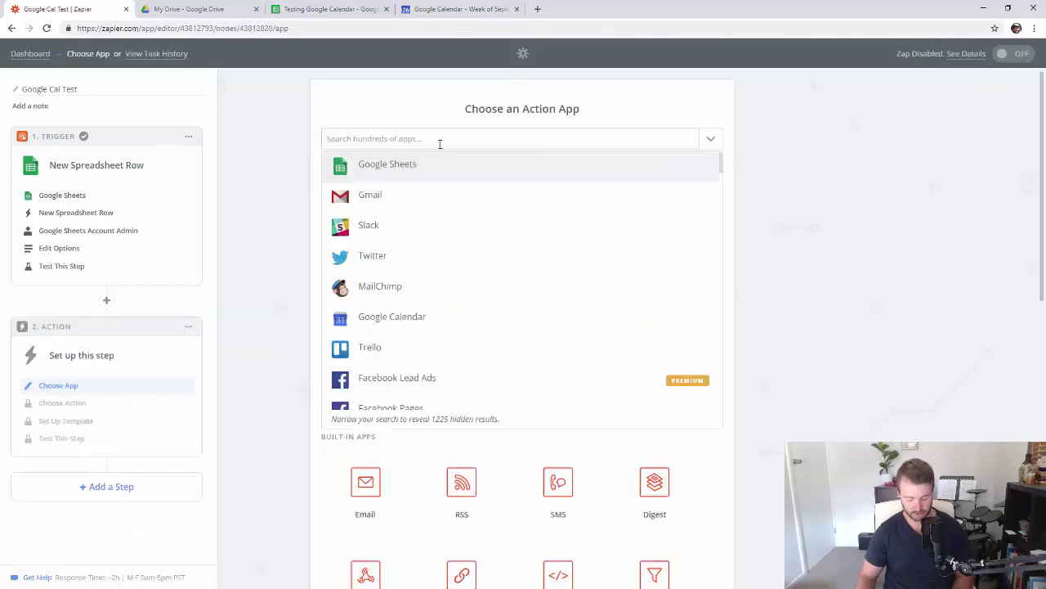
text(google cal)
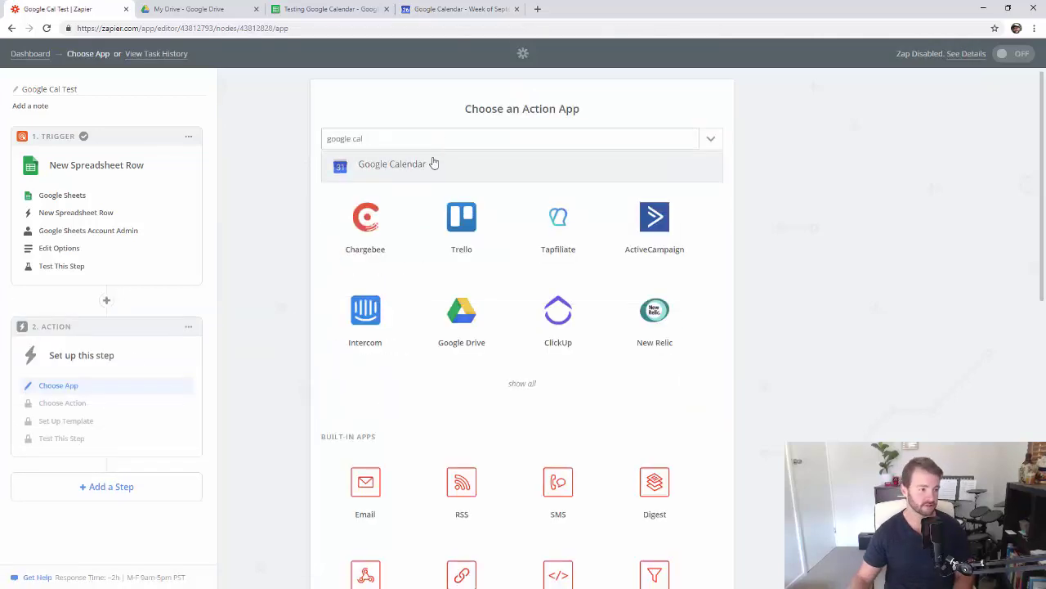
click(428, 171)
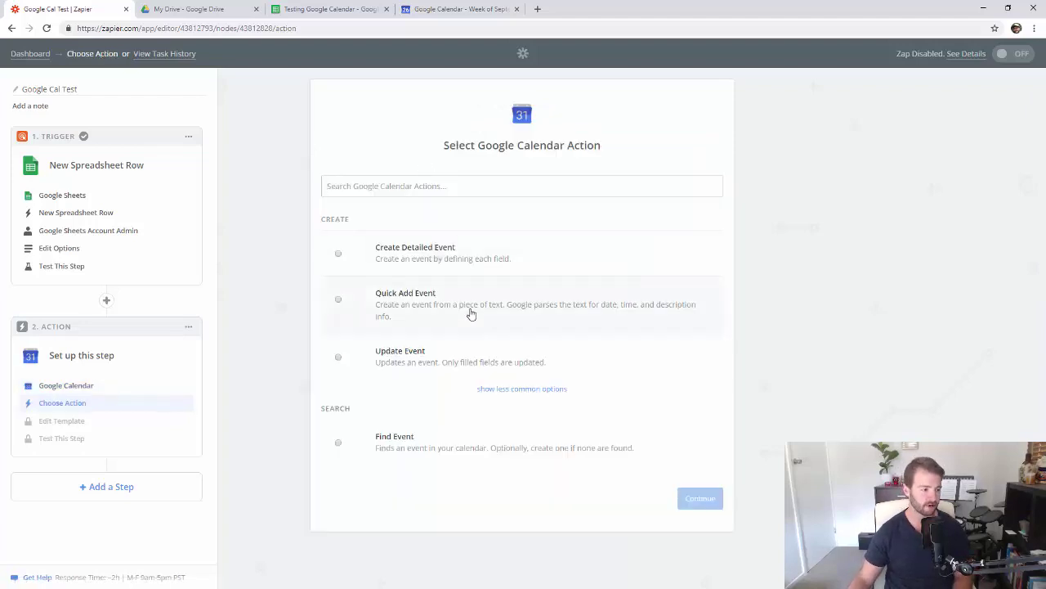
- Show the less common Google Calendar actions and choose Create Detailed Event as the action
click(498, 390)
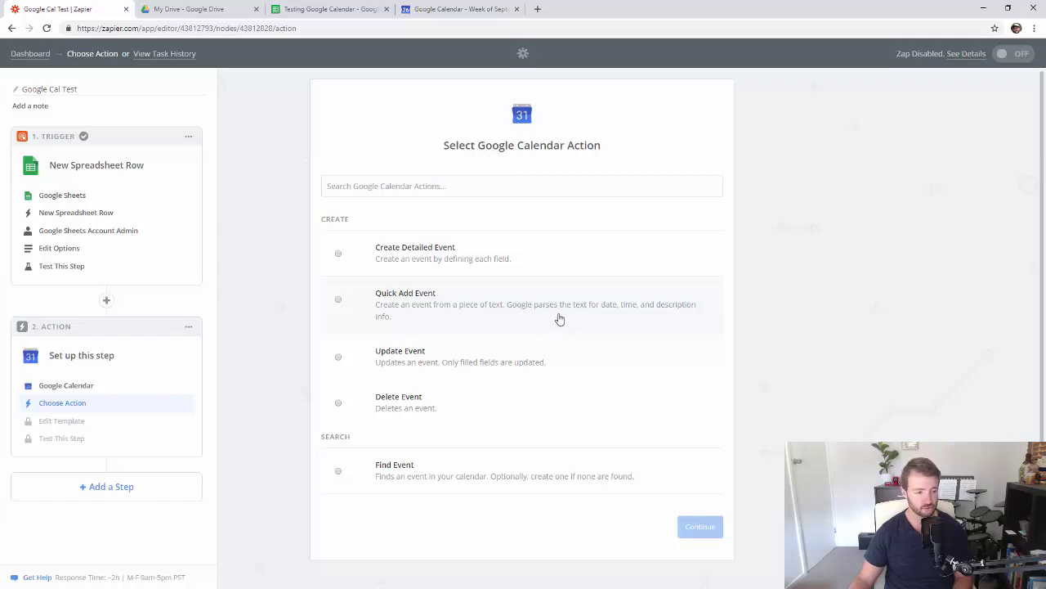
click(449, 261)
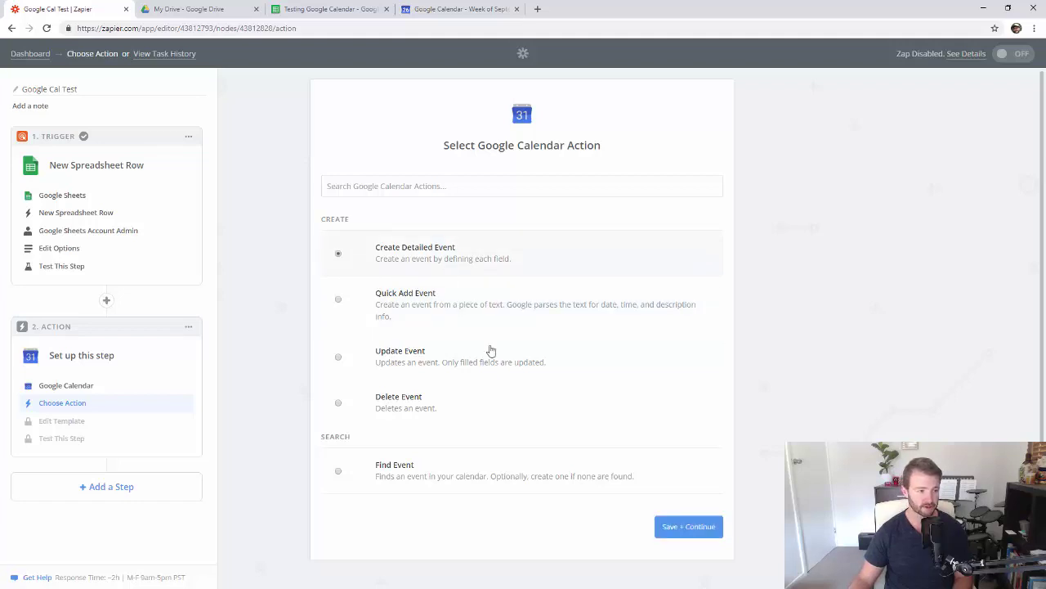
click(673, 527)
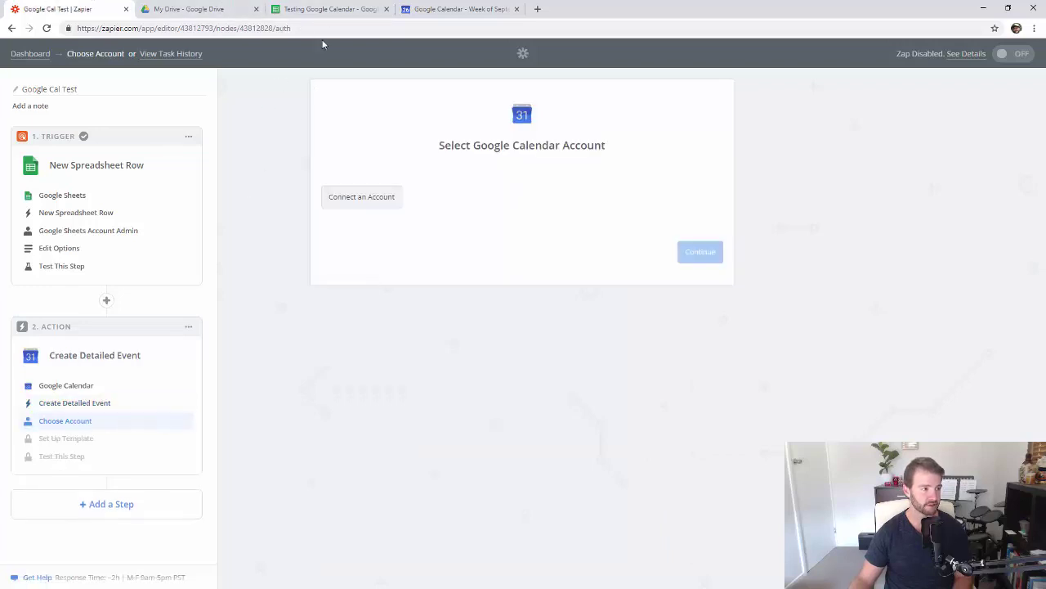
- Connect the personal Google Calendar account to the action and select its Gmail-address calendar as the event's calendar
click(379, 203)
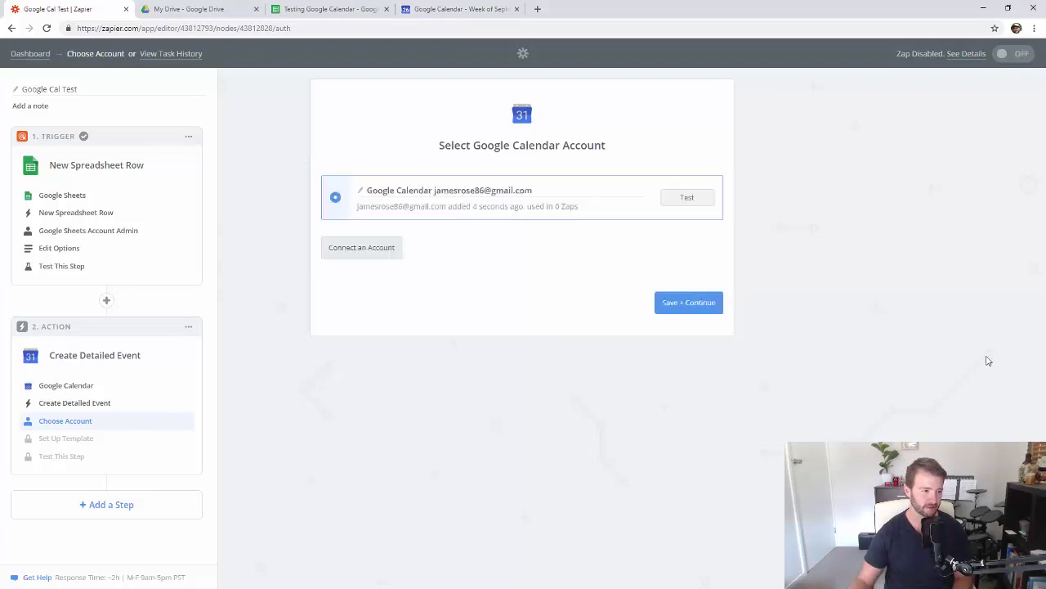
click(686, 304)
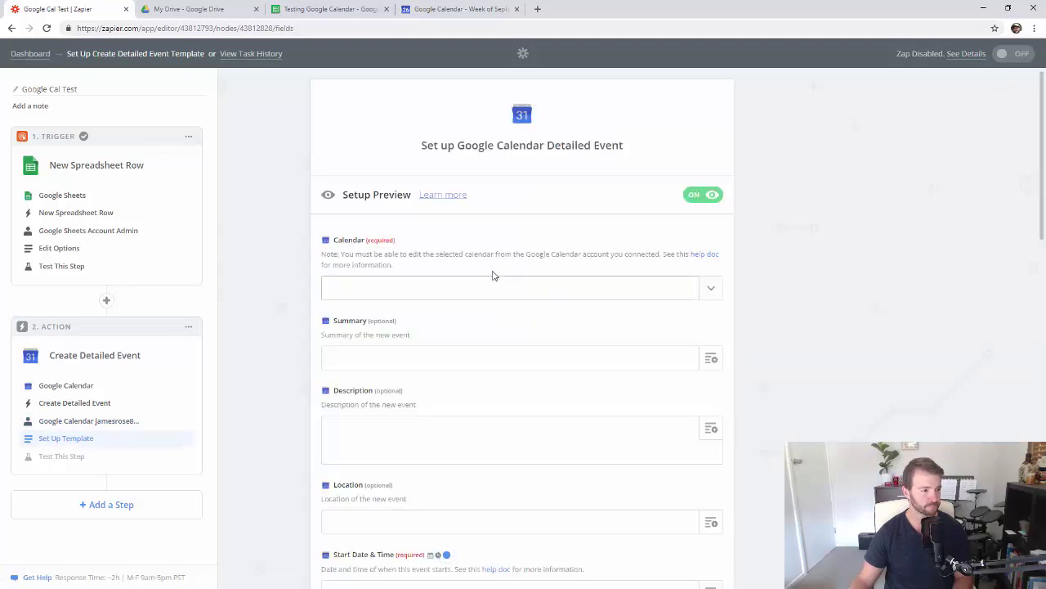
click(444, 285)
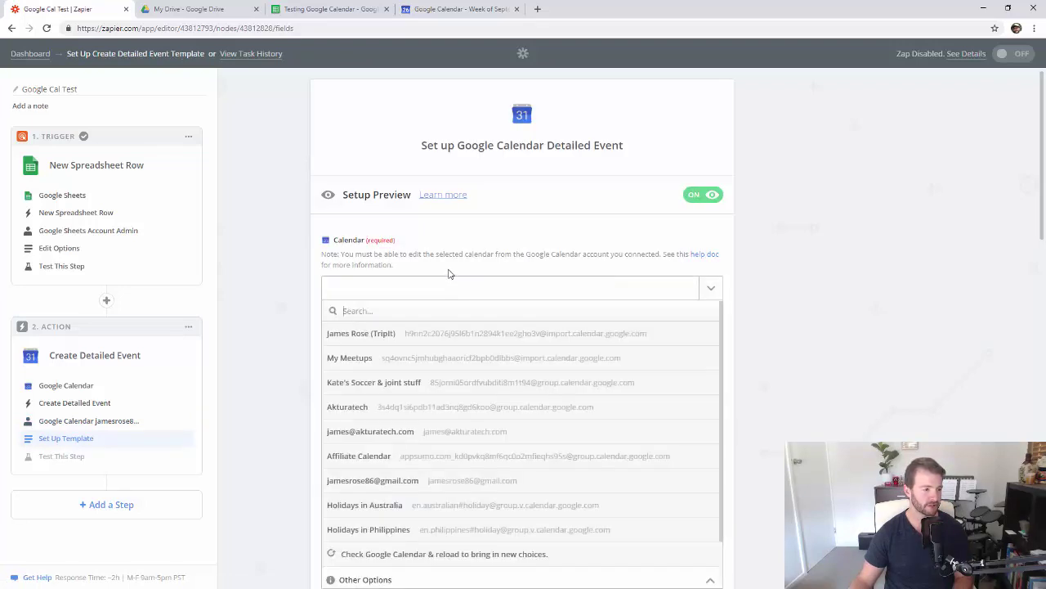
scroll(473, 278, down, 1)
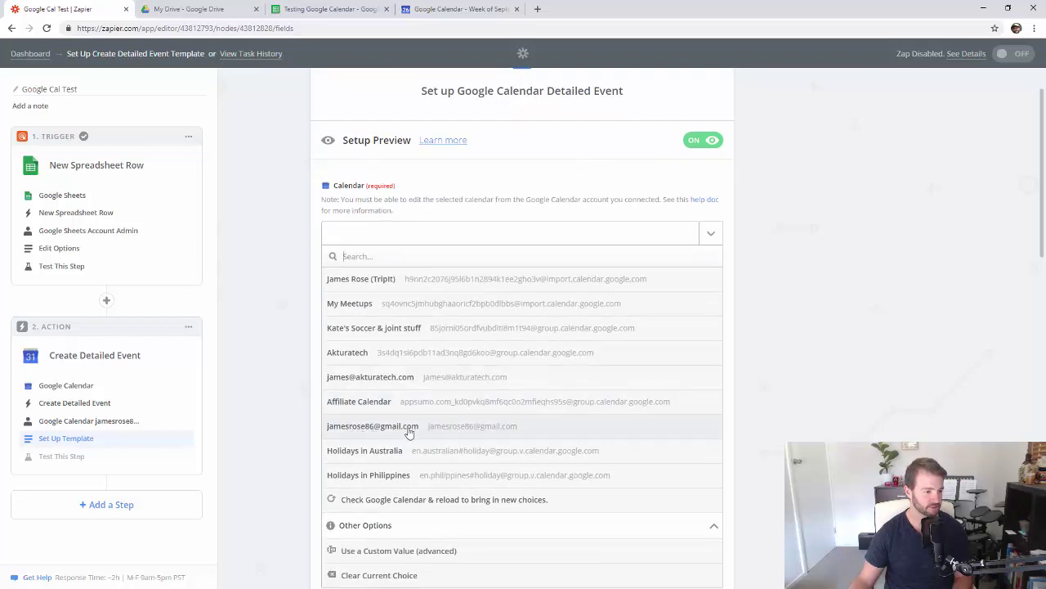
click(367, 431)
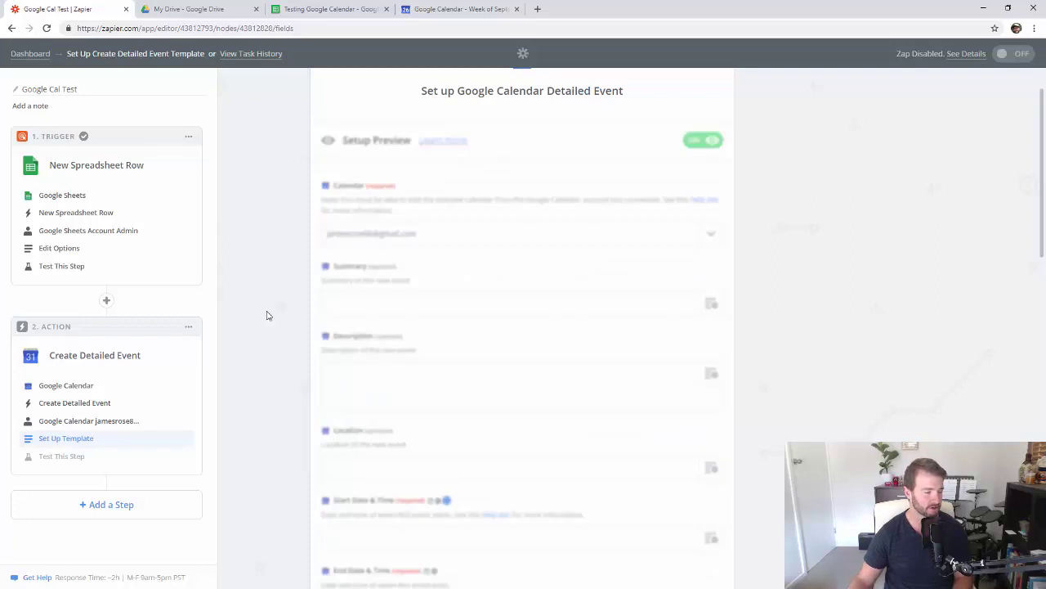
- Map the event's Summary to the Name column from the New Spreadsheet Row trigger
click(353, 302)
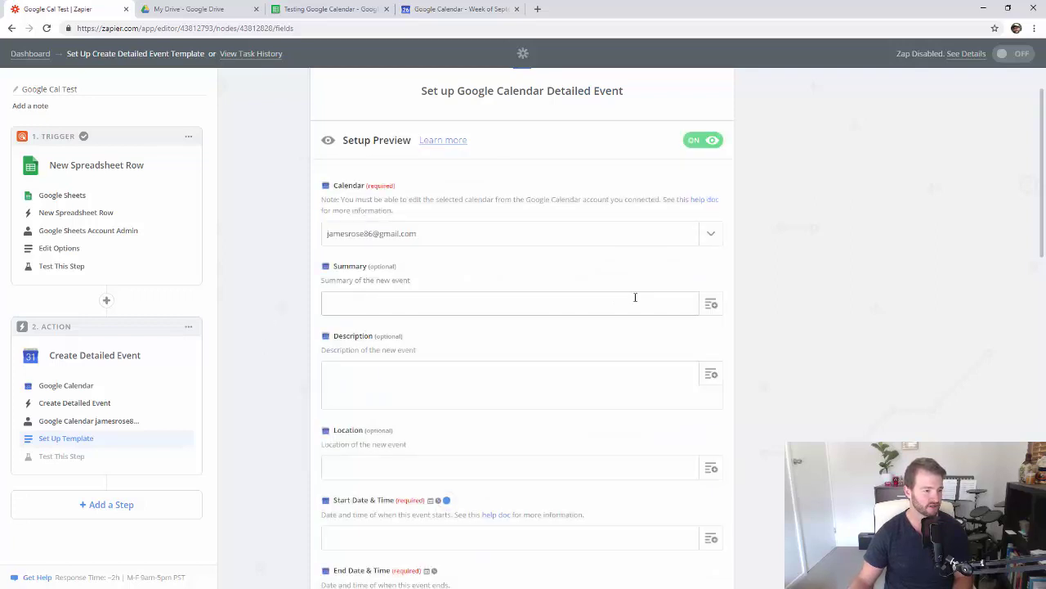
scroll(401, 428, down, 2)
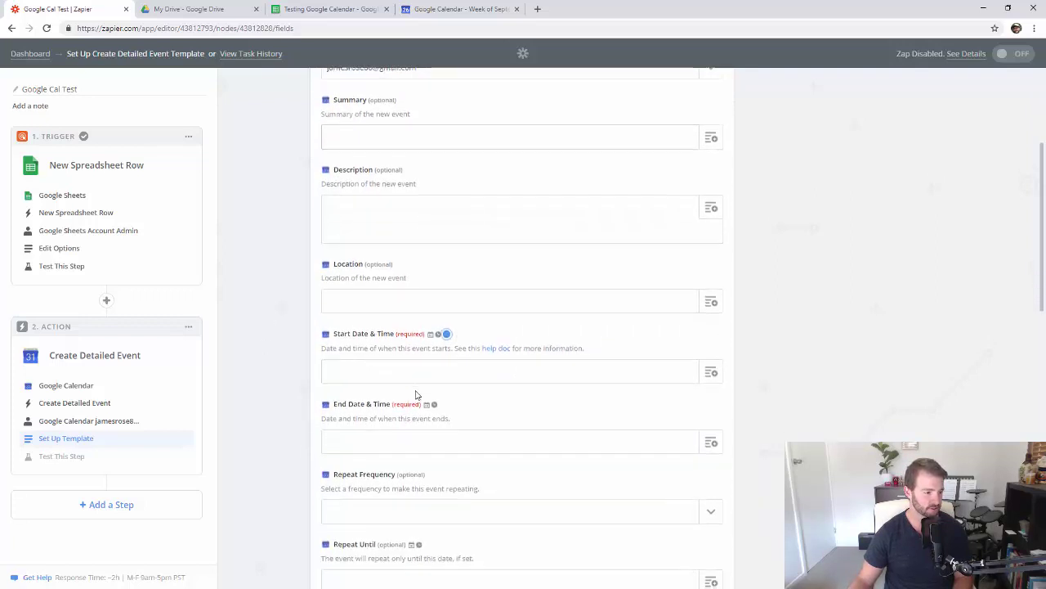
scroll(415, 395, down, 5)
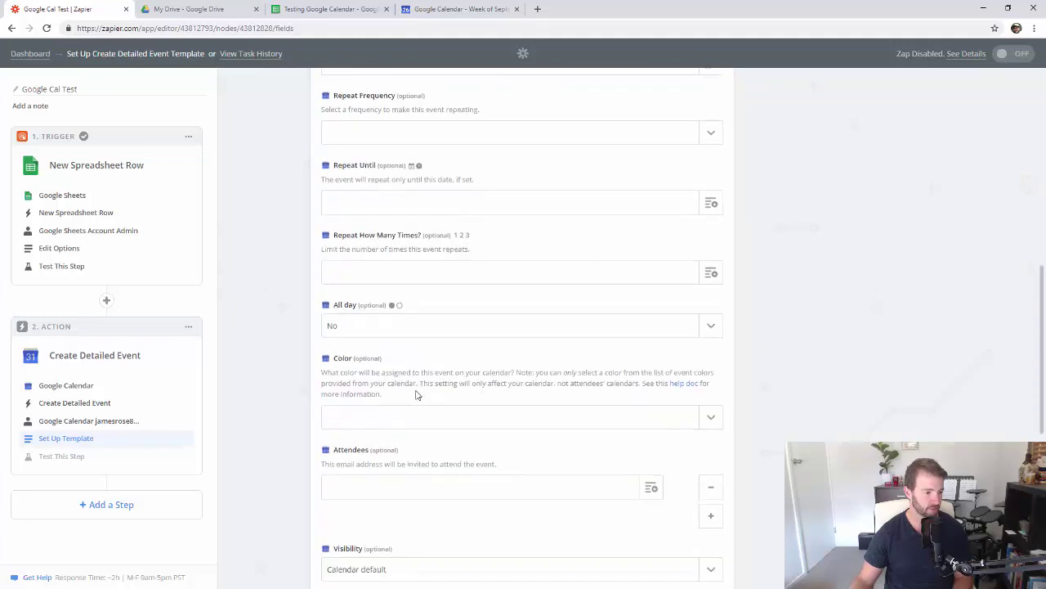
scroll(415, 397, up, 7)
scroll(417, 392, down, 1)
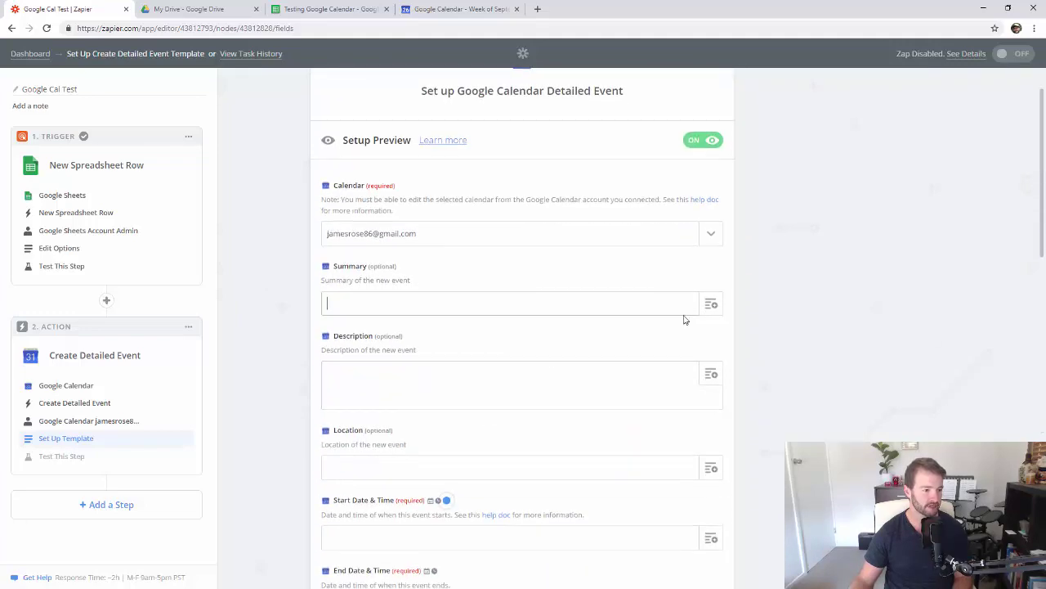
click(709, 303)
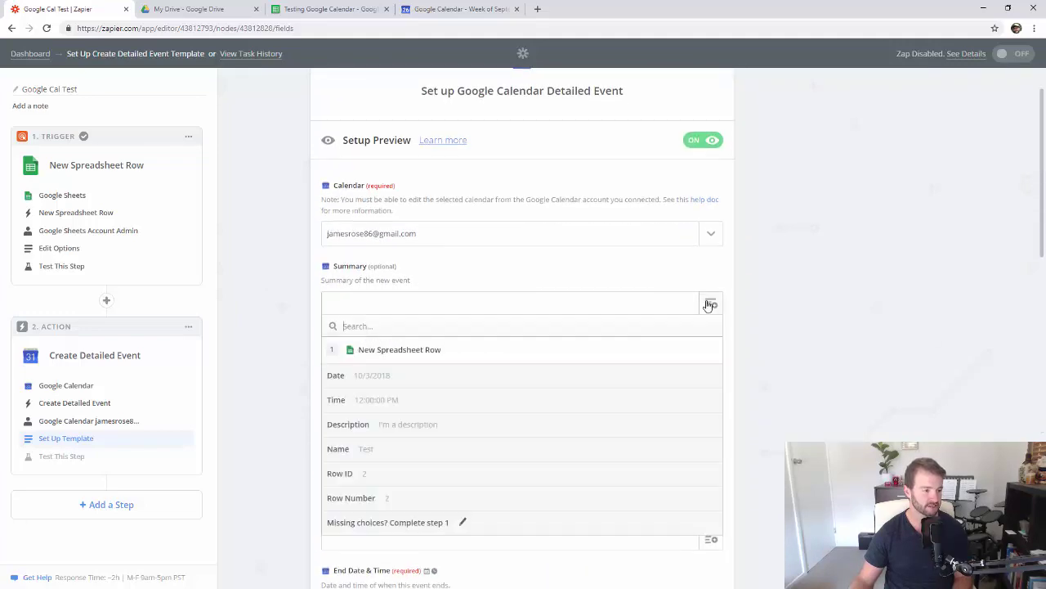
click(366, 449)
click(711, 304)
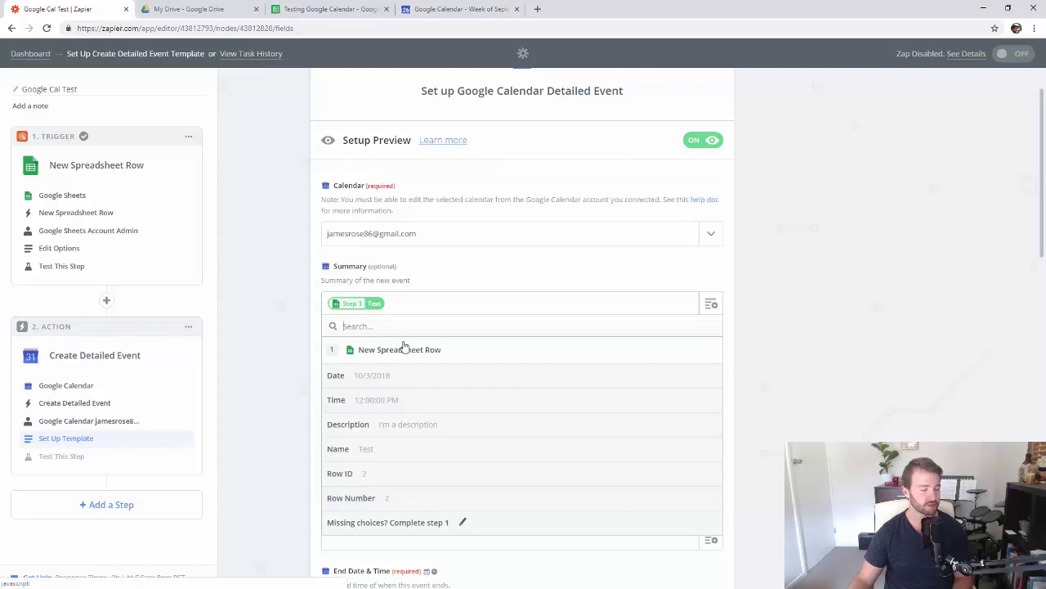
click(320, 439)
- Map the event's Description to the Description column of the spreadsheet row
click(385, 383)
click(707, 378)
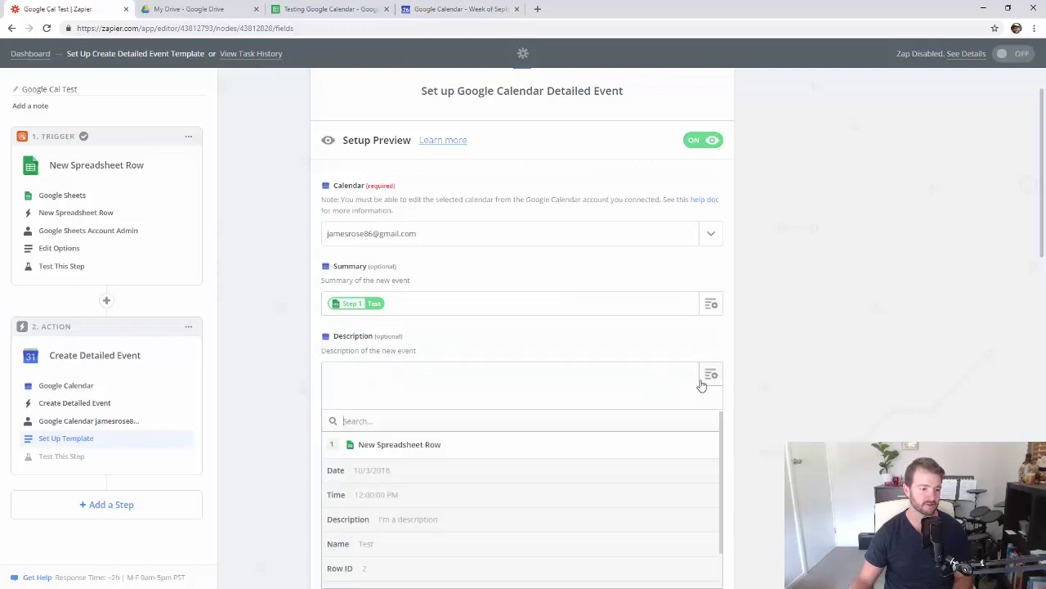
click(357, 524)
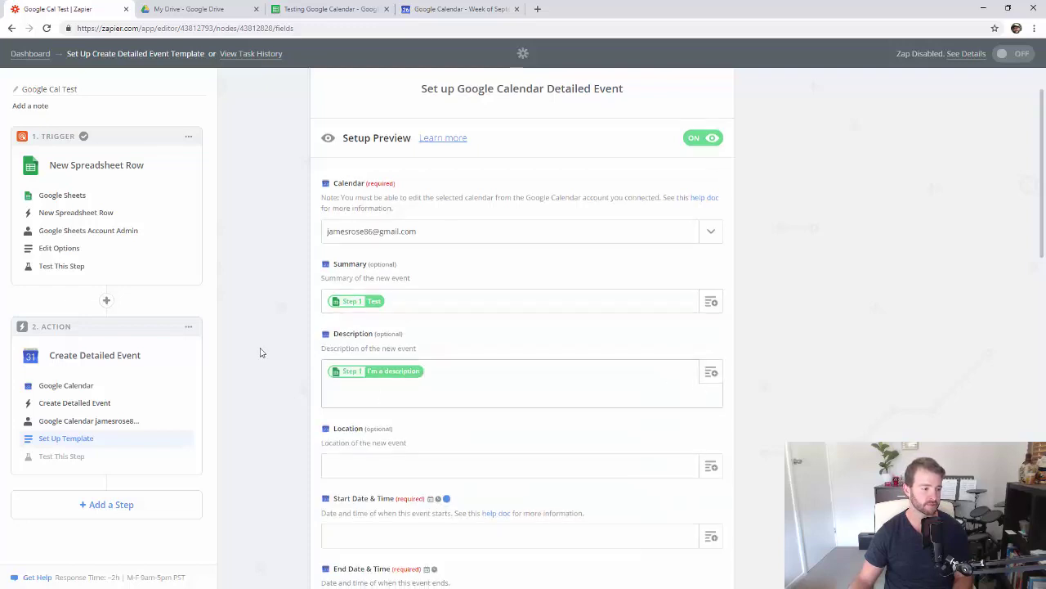
- Fill the event's Start Date & Time with the spreadsheet row's Date column followed by its Time column
scroll(260, 352, down, 2)
scroll(523, 336, down, 1)
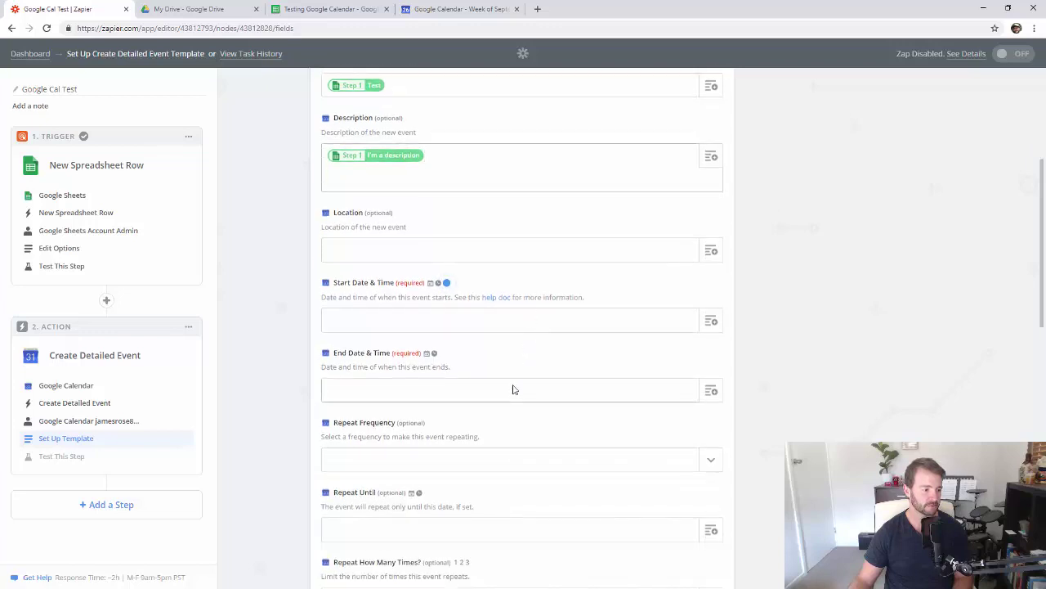
click(713, 324)
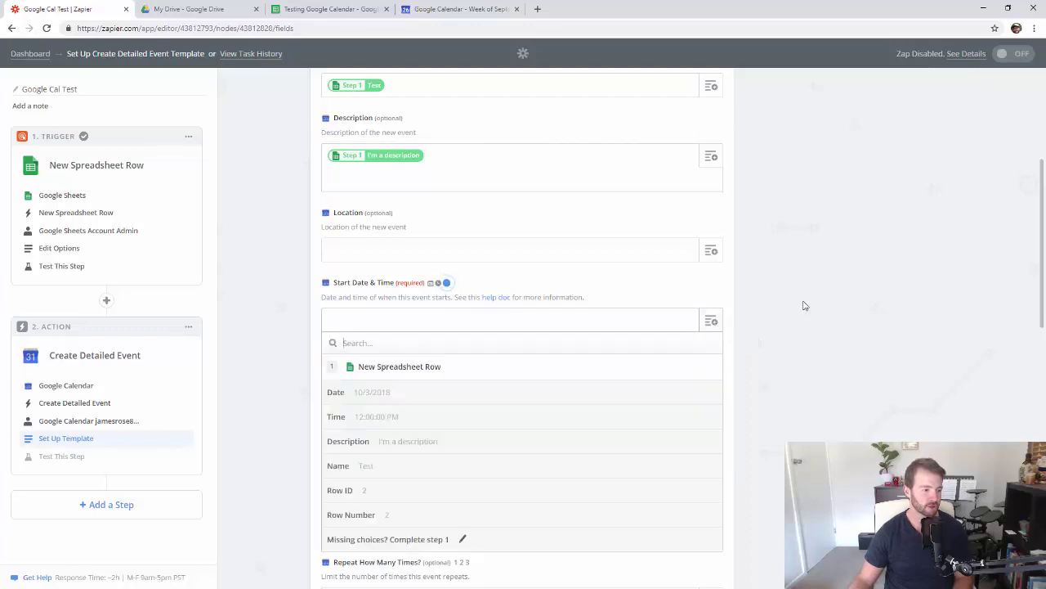
click(392, 393)
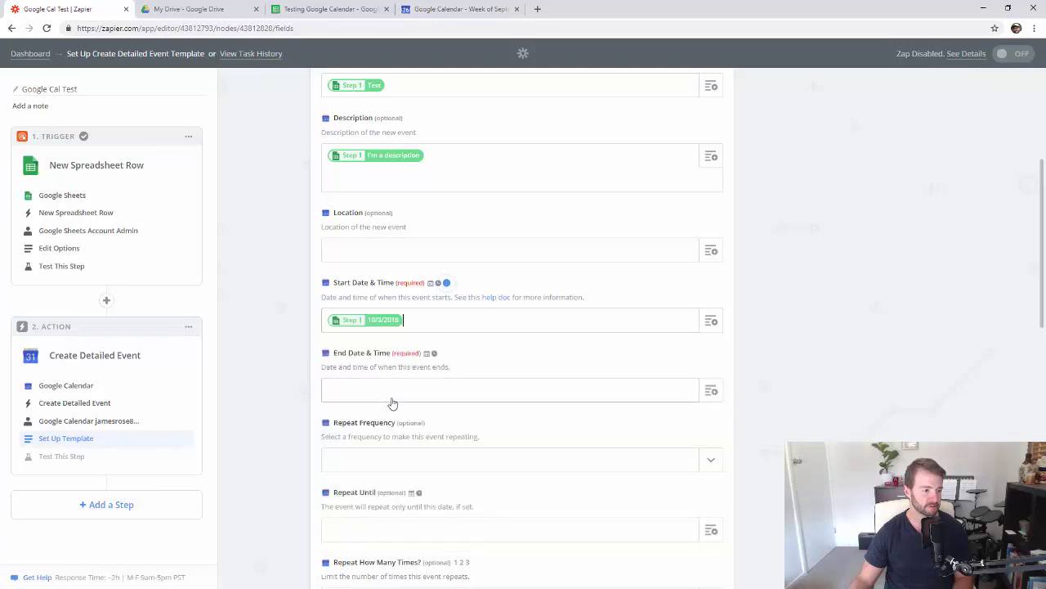
click(708, 324)
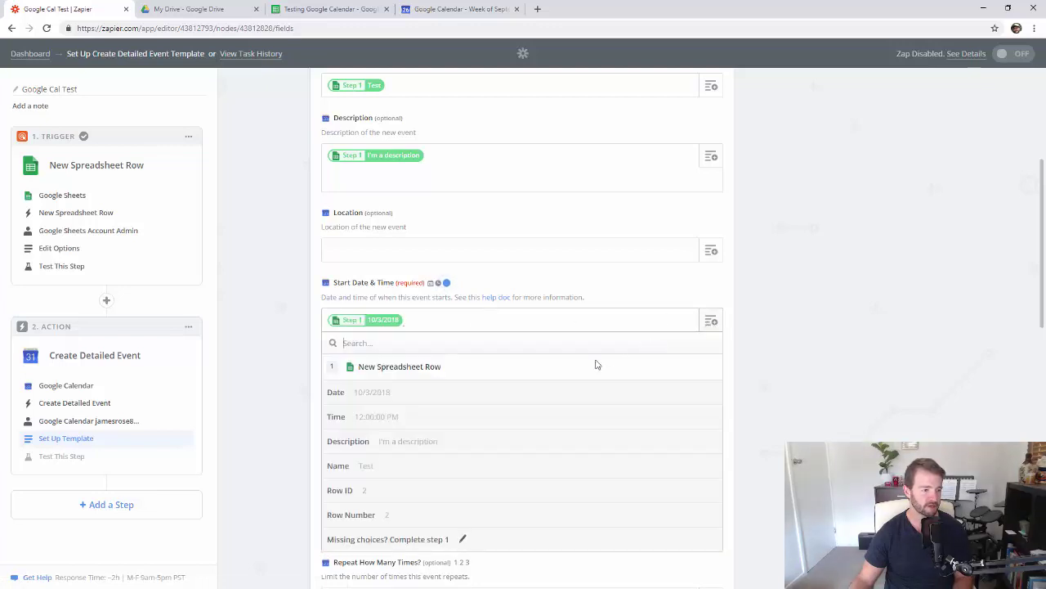
click(372, 421)
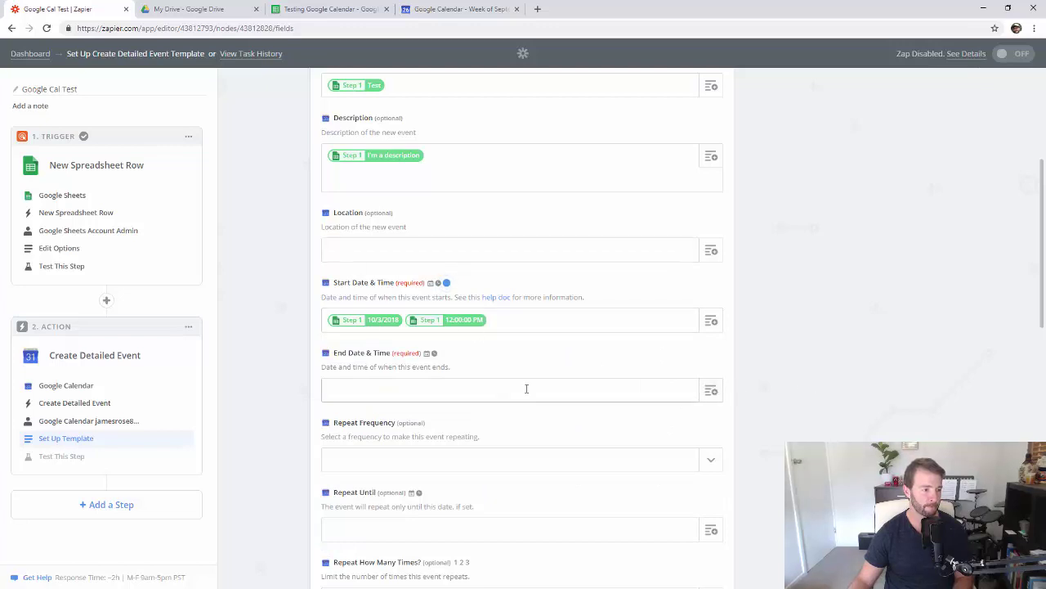
- Fill the event's End Date & Time with the row's Date and Time columns followed directly by +1h
click(712, 390)
click(344, 465)
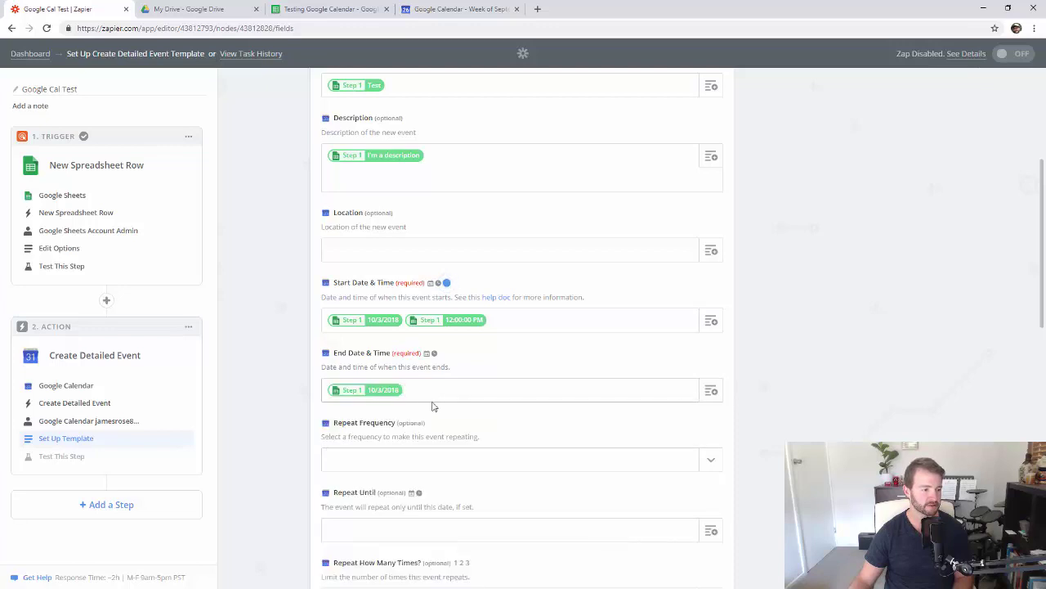
click(703, 397)
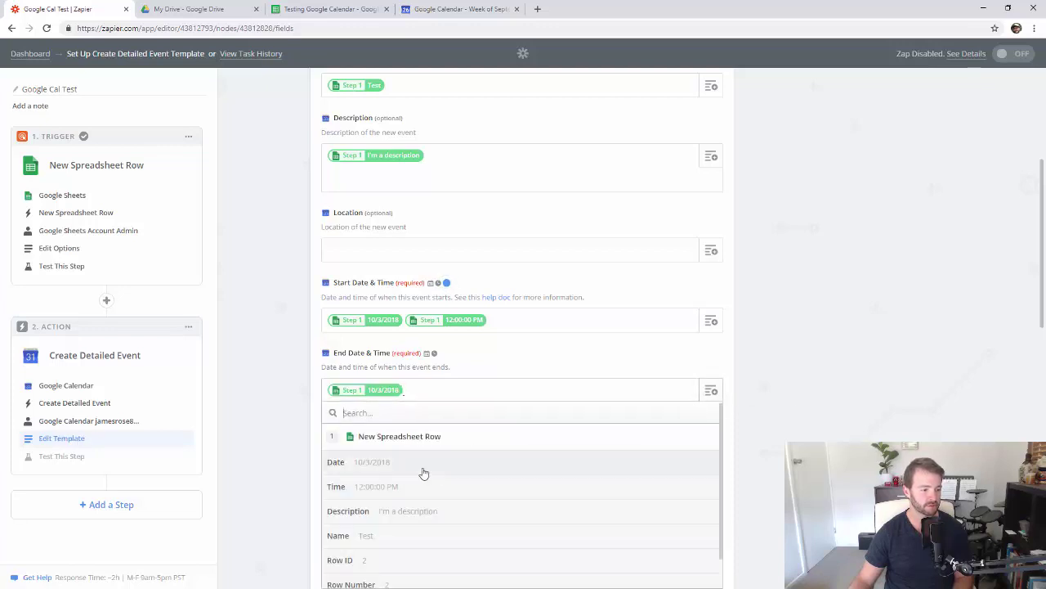
click(369, 490)
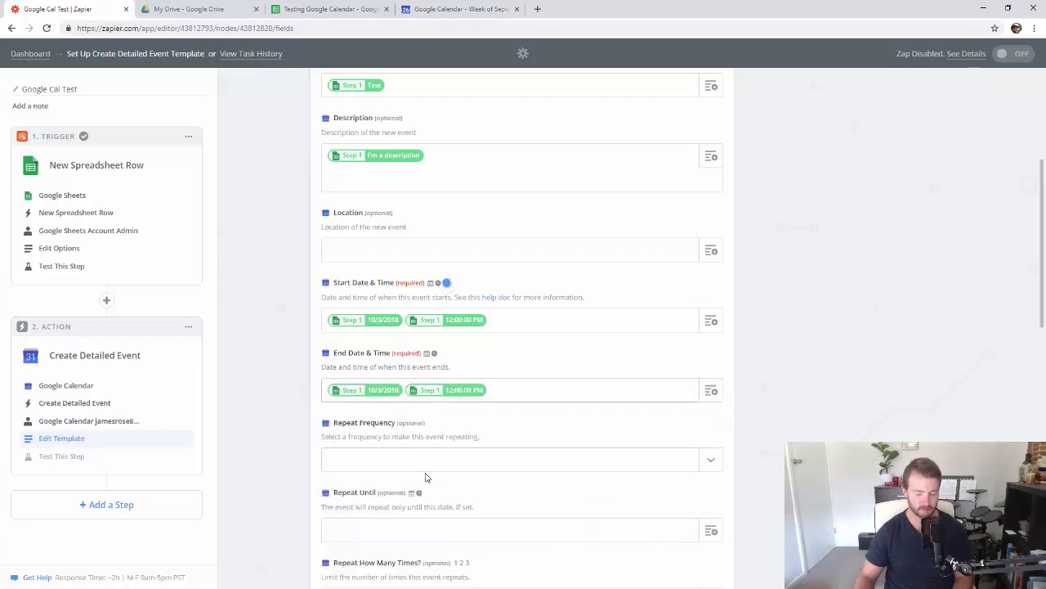
text(+1h)
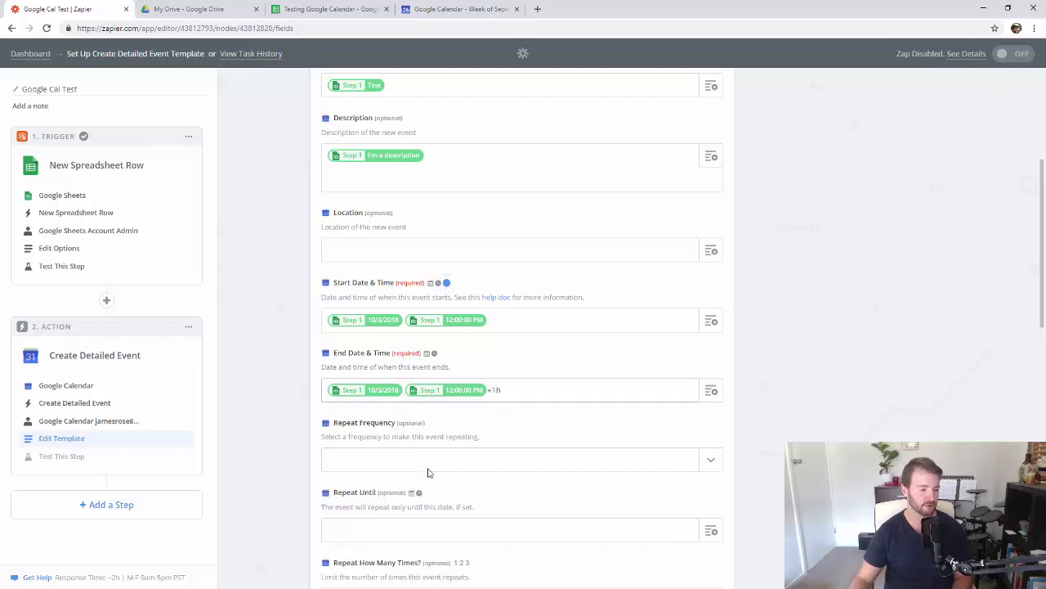
click(878, 362)
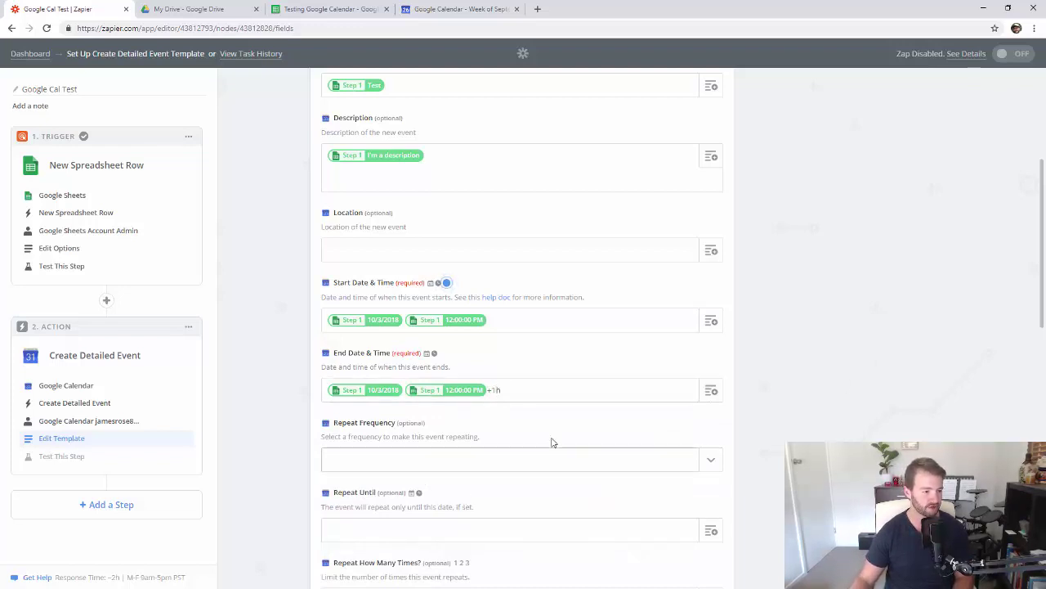
- Leave the remaining event fields at their defaults and continue to the Google Calendar test
scroll(553, 439, down, 3)
scroll(553, 439, down, 6)
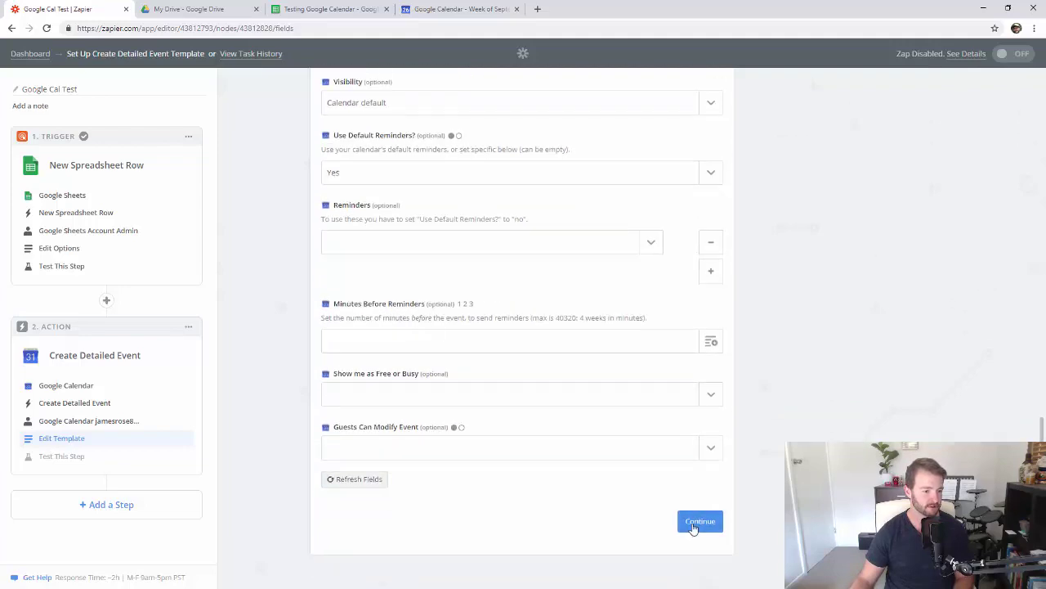
click(698, 522)
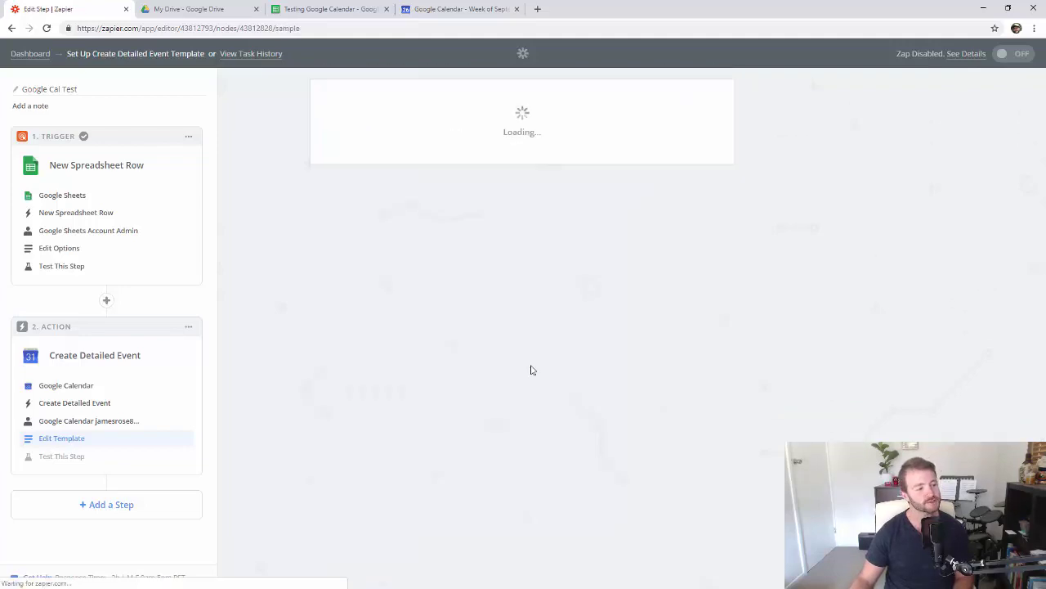
- Review the sample's start and end date values, and send the test event to Google Calendar
scroll(567, 345, down, 8)
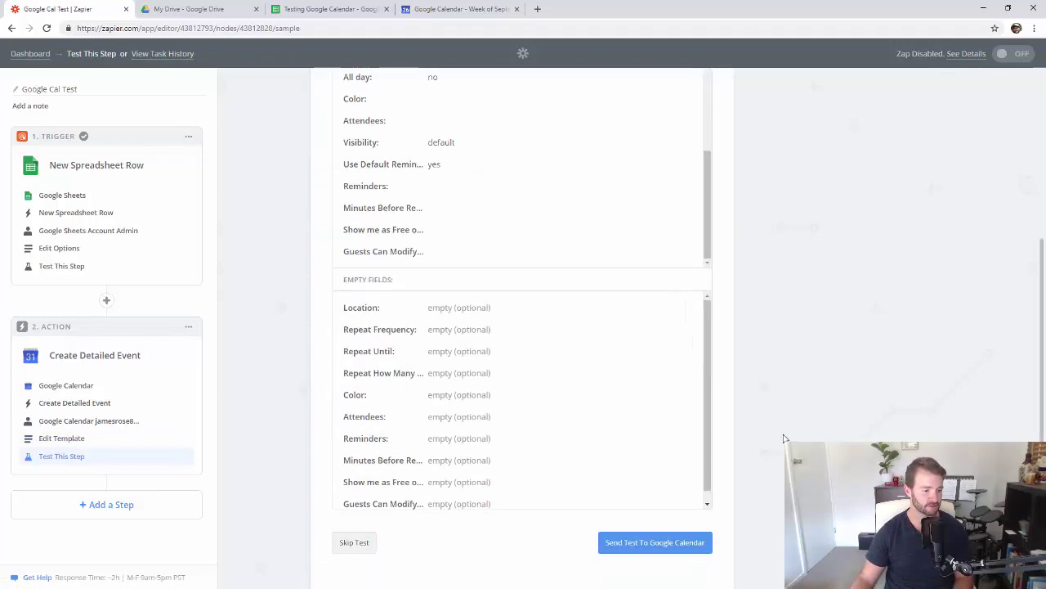
scroll(781, 327, up, 5)
scroll(793, 221, up, 1)
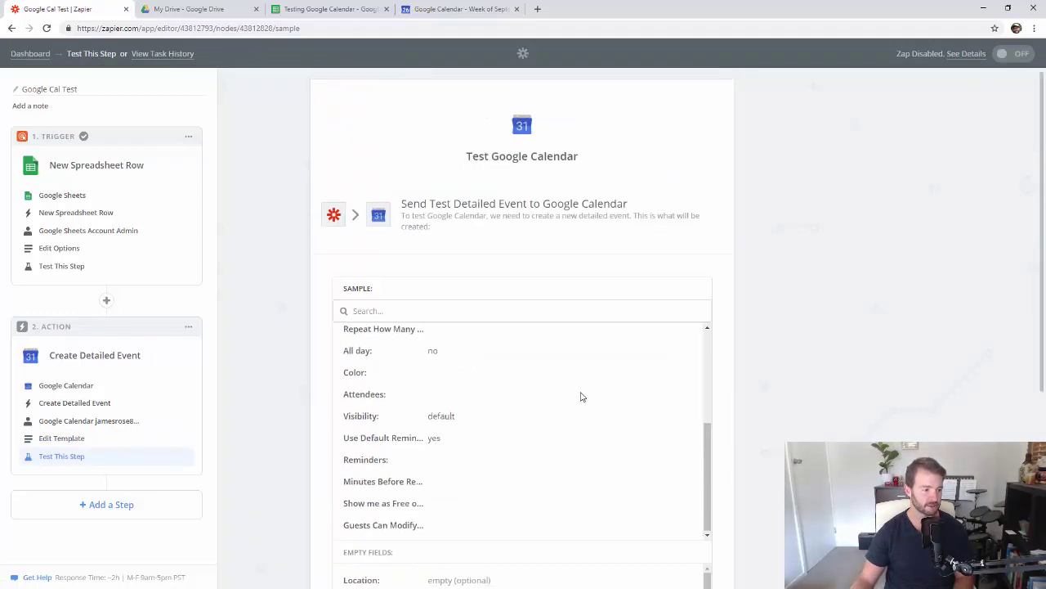
scroll(572, 396, up, 4)
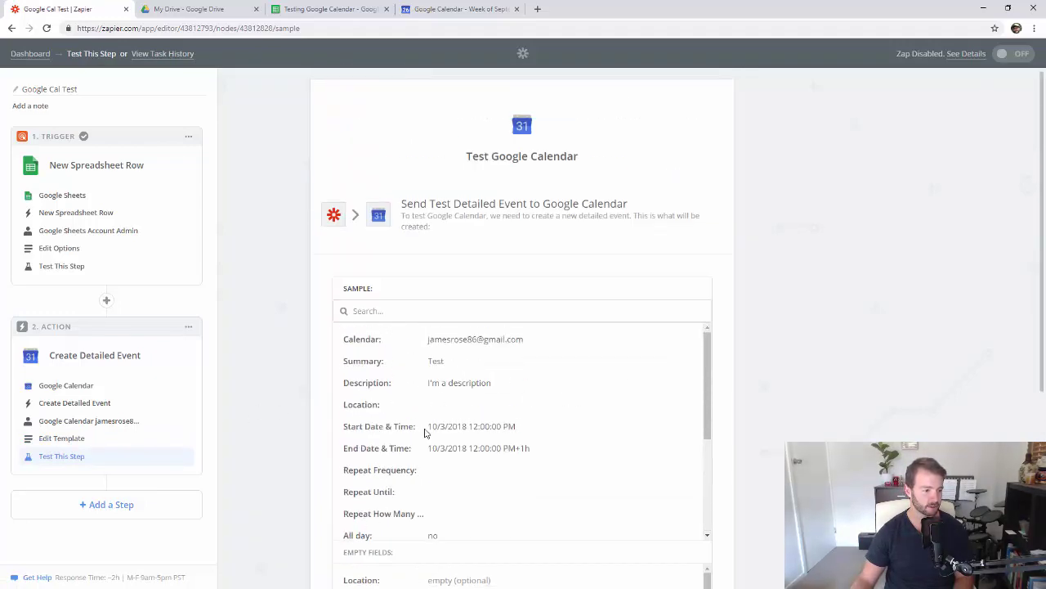
drag(424, 433, 479, 450)
click(574, 462)
click(775, 410)
scroll(861, 383, down, 4)
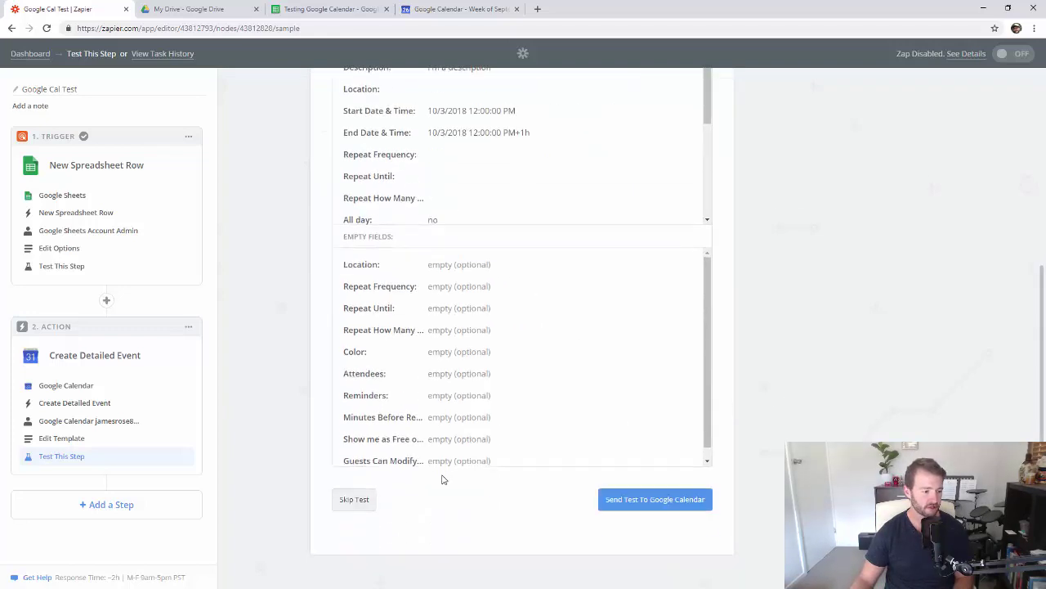
click(652, 505)
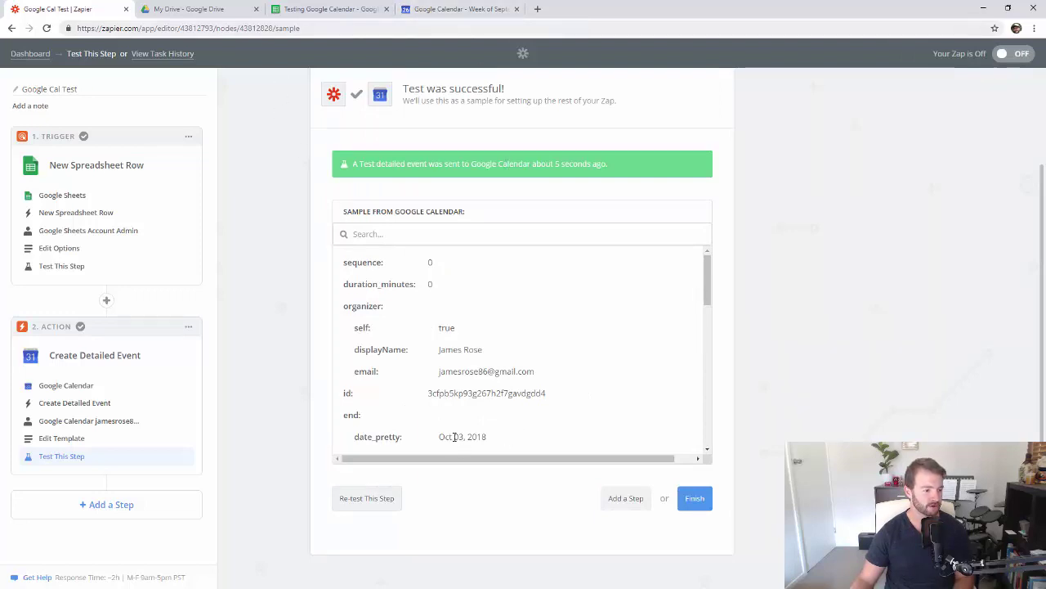
- Check the end date in the test result, and switch to Google Calendar to view the Test event's details on Wednesday, October 3
drag(445, 437, 475, 437)
scroll(476, 437, down, 2)
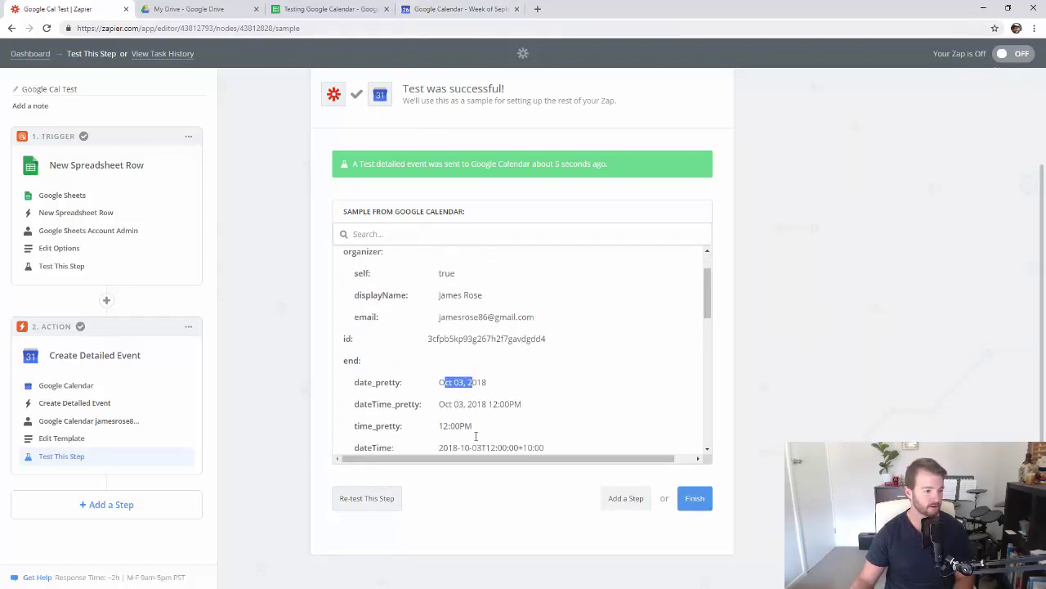
click(469, 10)
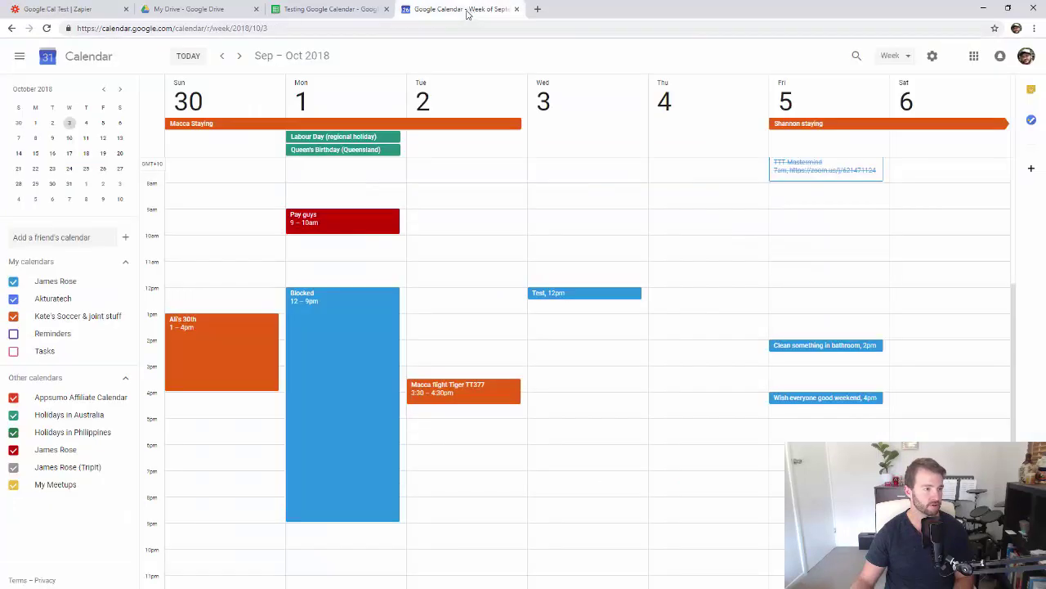
click(564, 294)
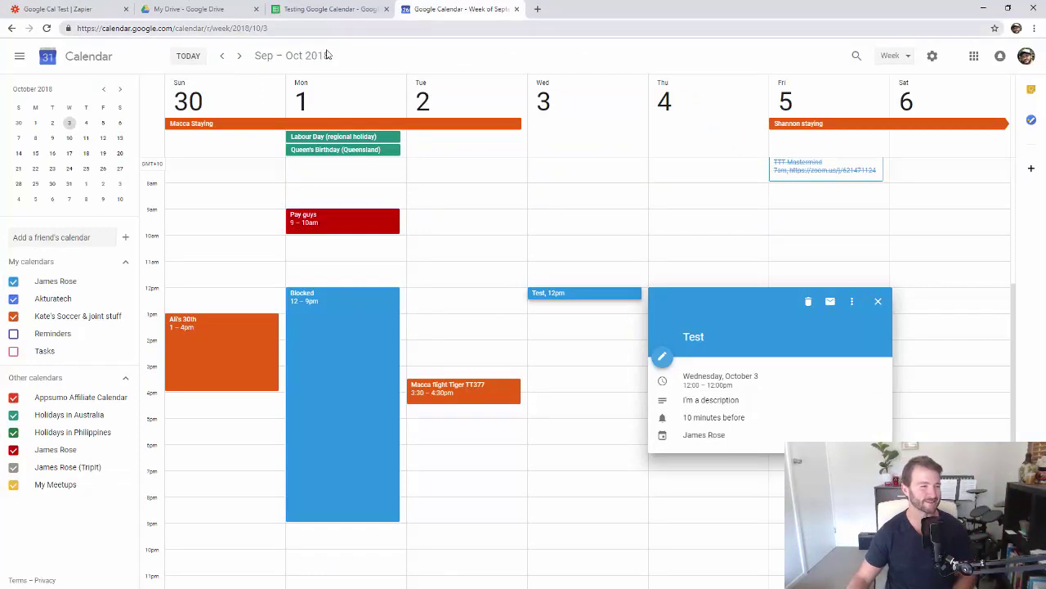
click(599, 293)
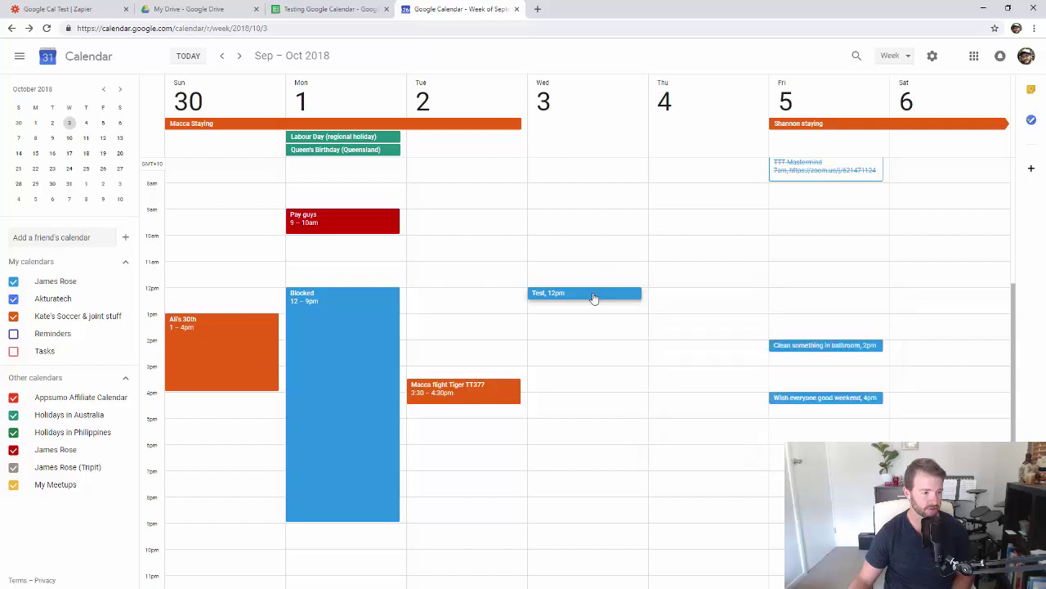
click(599, 294)
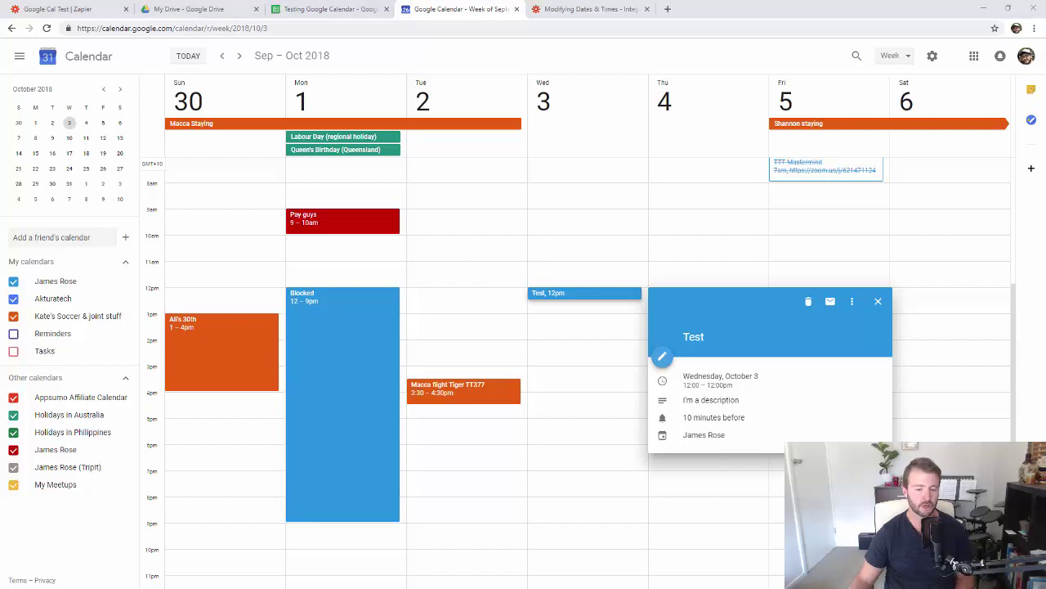
- Consult Zapier's help article on adjusting dates, and insert a space before +1h in the action template's End Date & Time
key(ctrl+Tab)
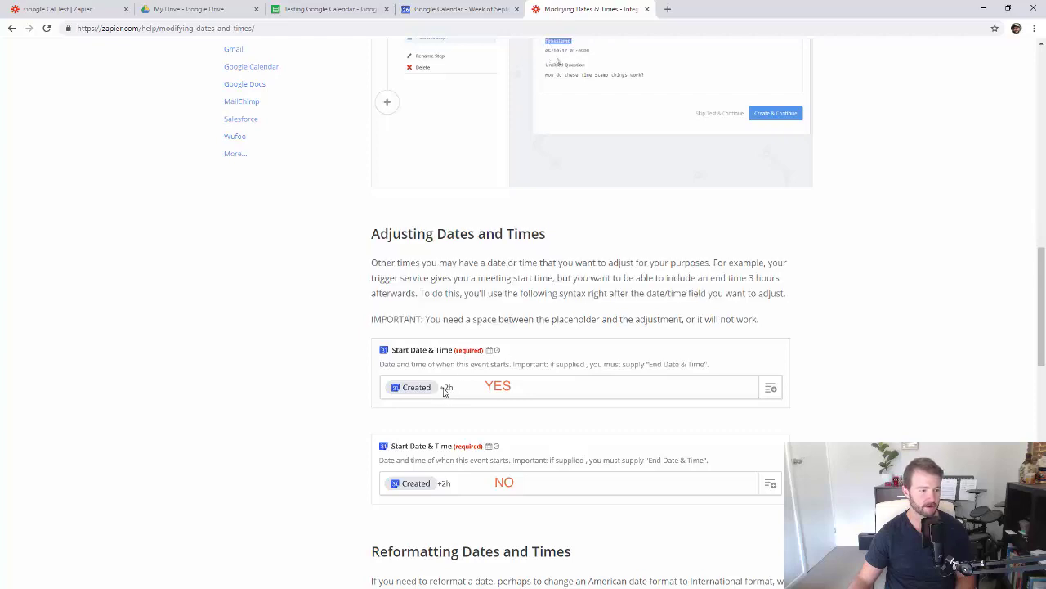
click(81, 9)
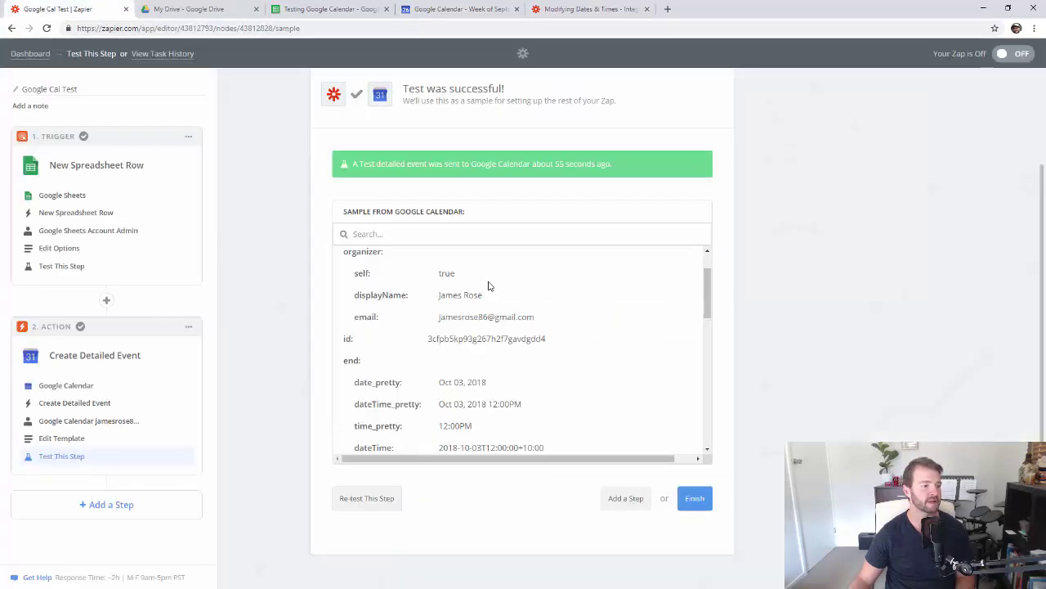
click(103, 439)
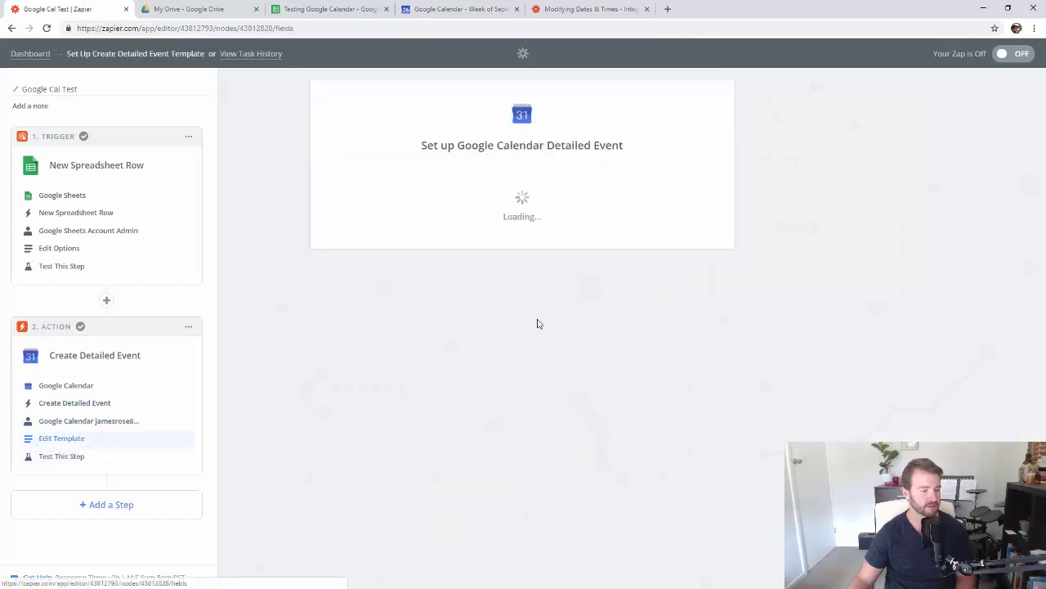
scroll(532, 404, down, 3)
click(537, 498)
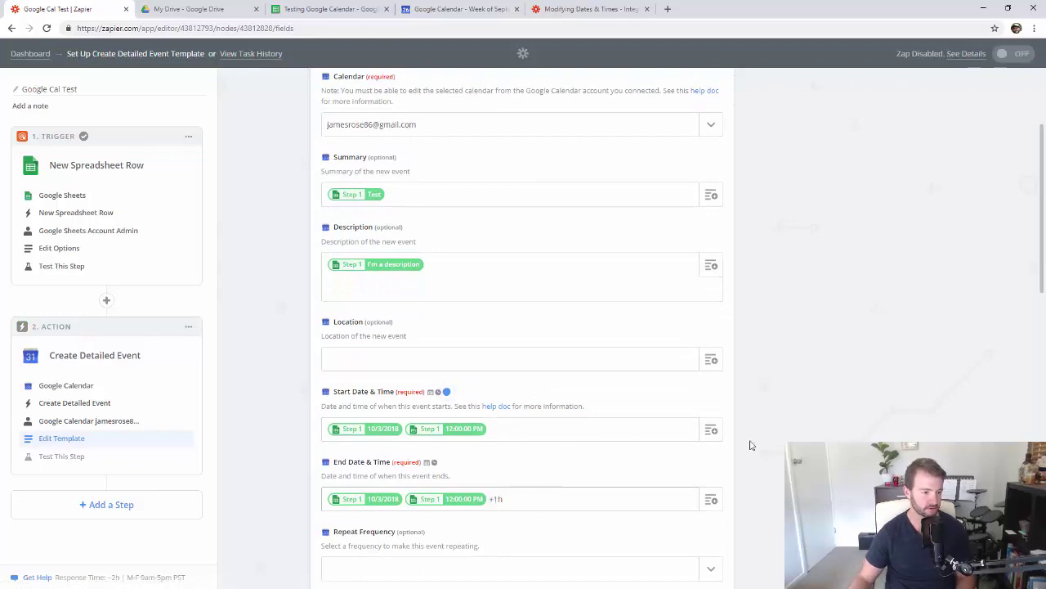
scroll(751, 445, down, 10)
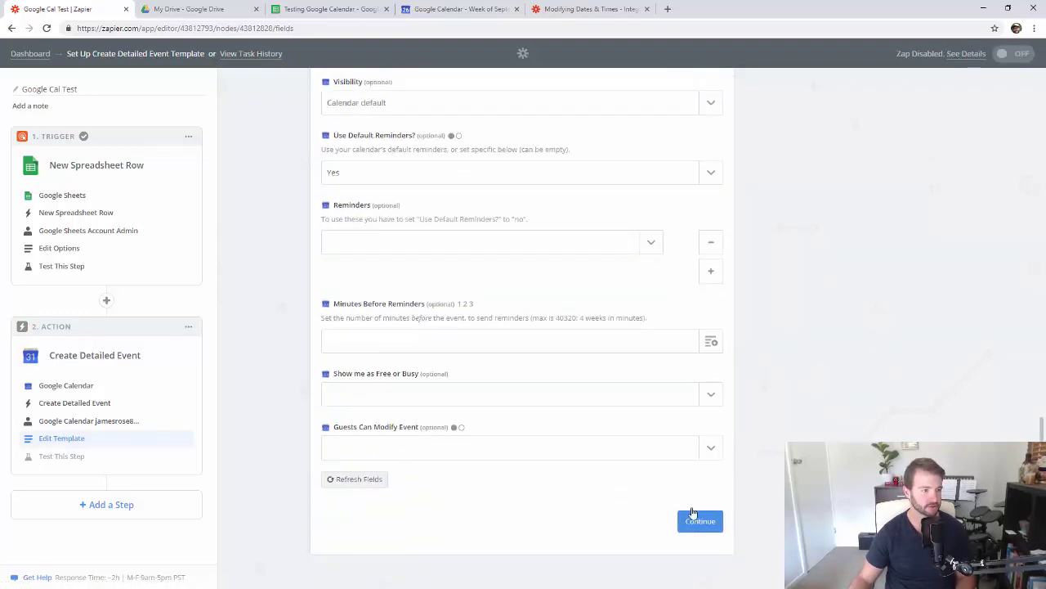
- Continue past the event template, delete the old Test event on Wednesday, October 3 in Google Calendar, and return to Zapier
click(695, 521)
click(461, 9)
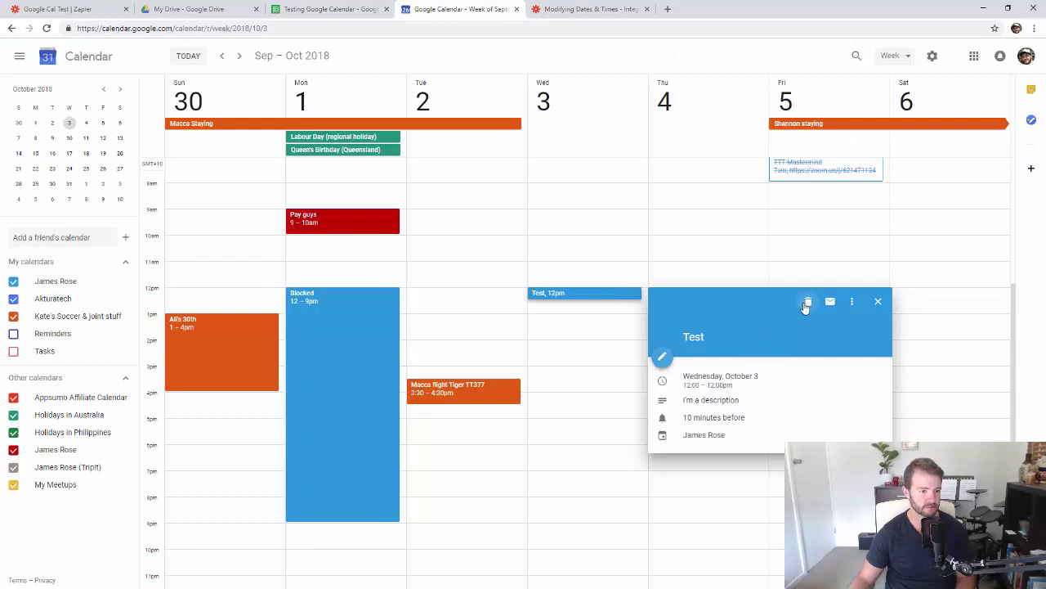
click(806, 303)
click(72, 9)
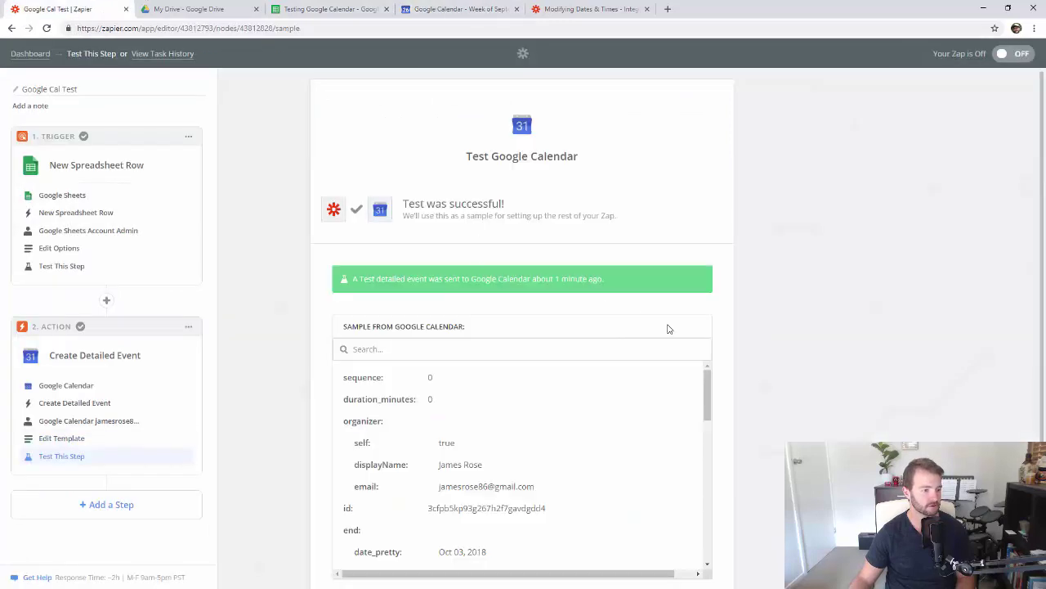
- Re-test the Create Detailed Event step by sending a new test event to Google Calendar
scroll(796, 383, down, 3)
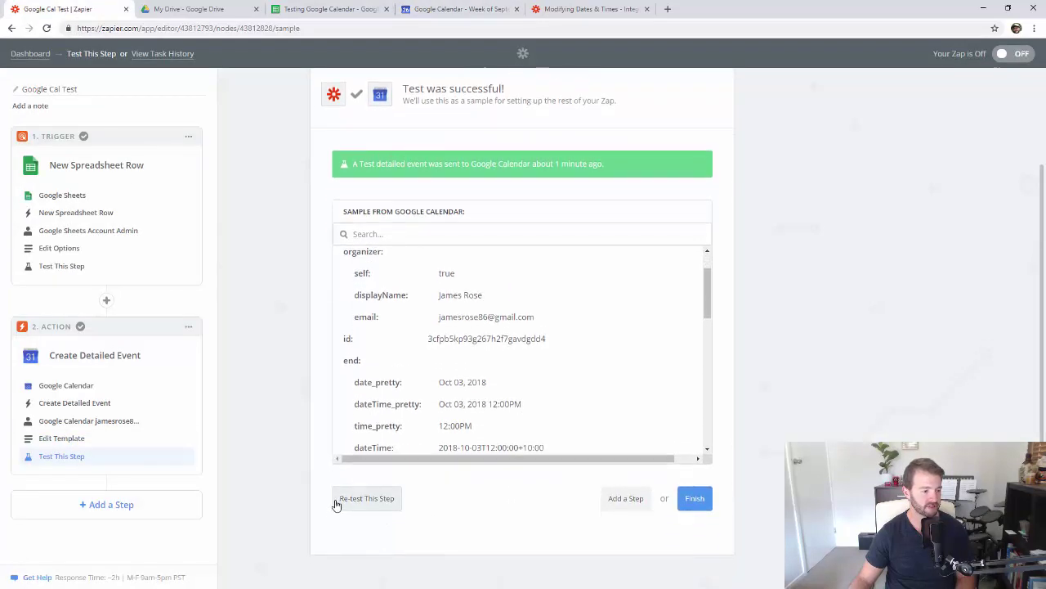
click(365, 499)
scroll(836, 327, down, 3)
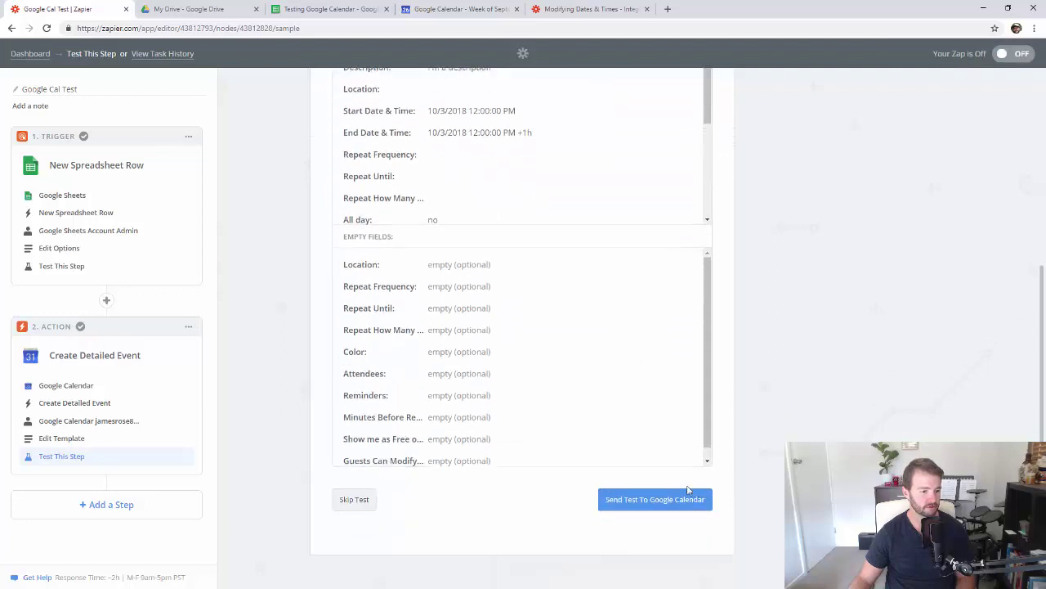
click(691, 496)
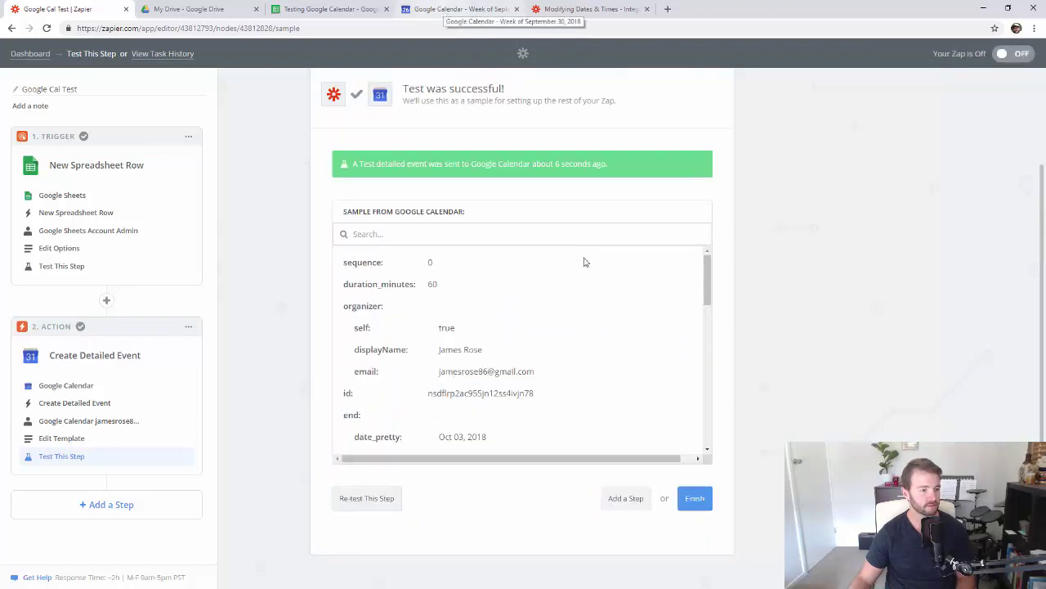
- Check the new Test event on Wednesday, October 3 in Google Calendar, and return to Zapier
click(494, 15)
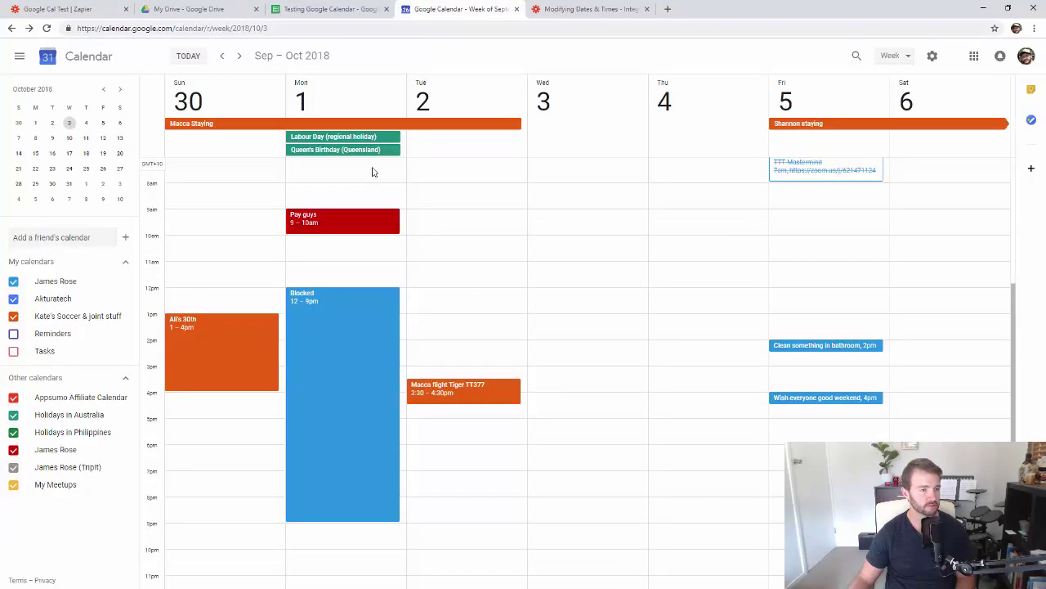
click(57, 9)
click(441, 9)
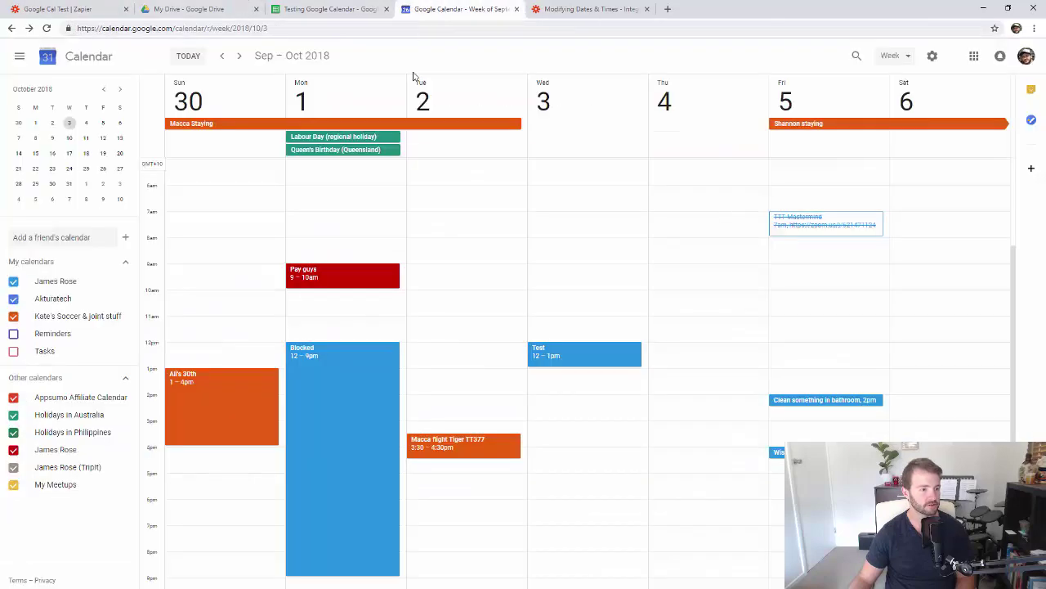
click(611, 359)
click(92, 16)
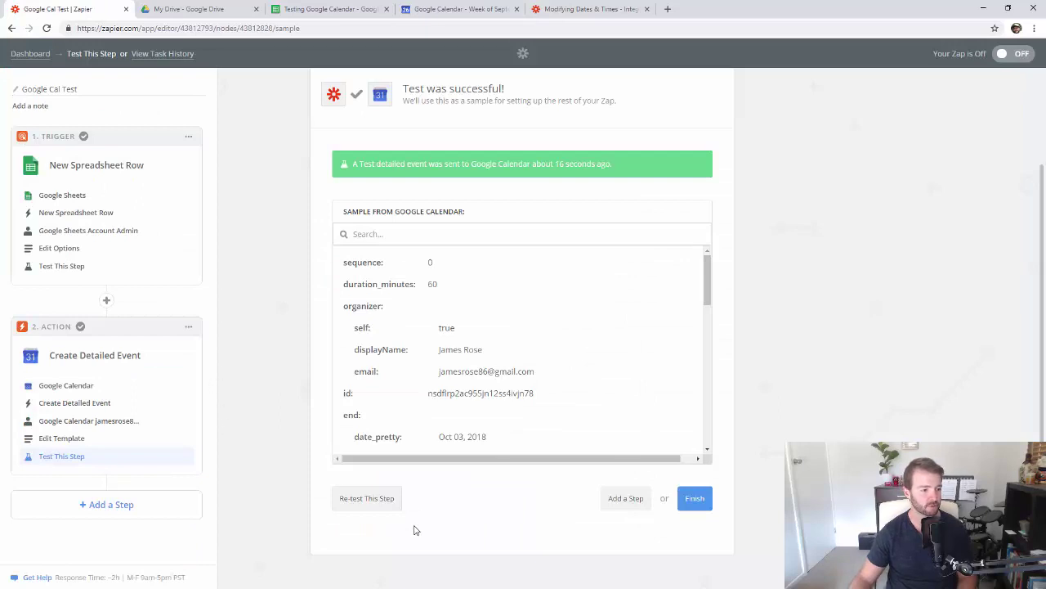
- Reopen the action's template and compare it with the Test row in the Testing Google Calendar sheet
click(79, 444)
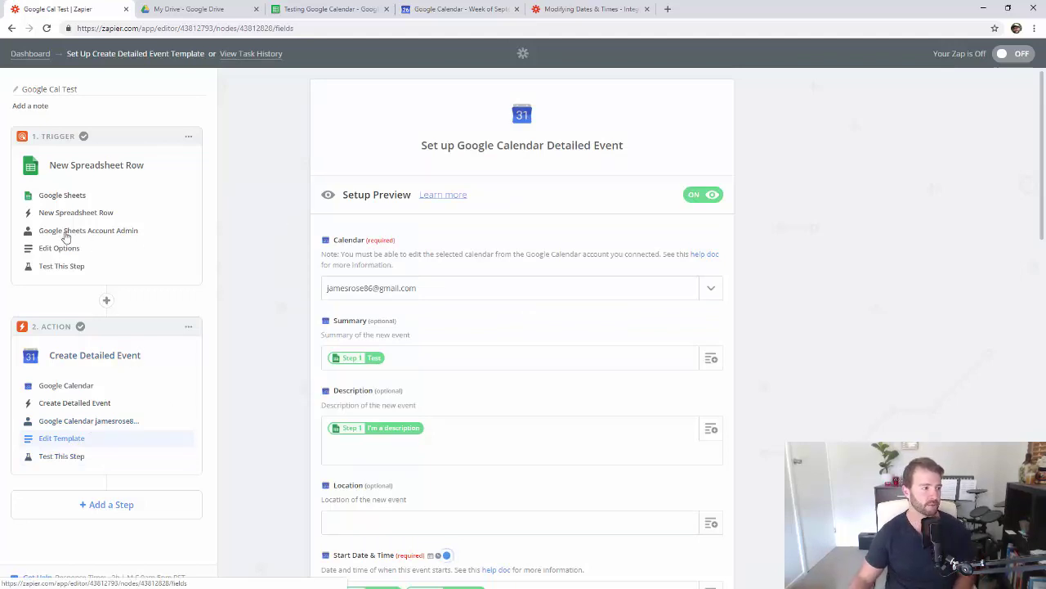
click(327, 9)
click(118, 170)
drag(86, 147, 237, 148)
click(236, 210)
click(65, 10)
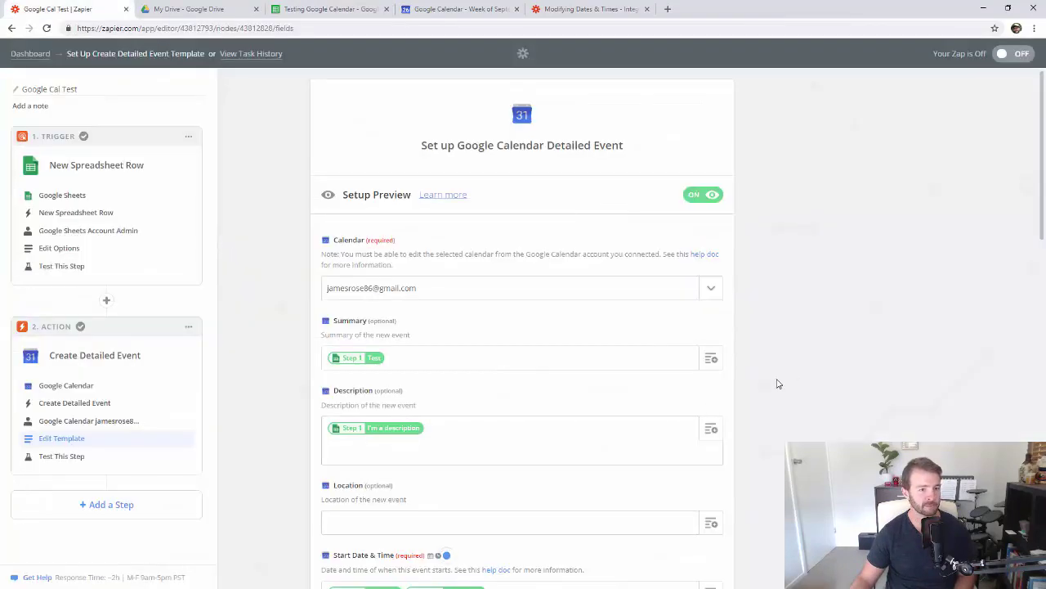
- Continue through the template and test result, finish the setup, and turn the zap on
scroll(703, 490, down, 15)
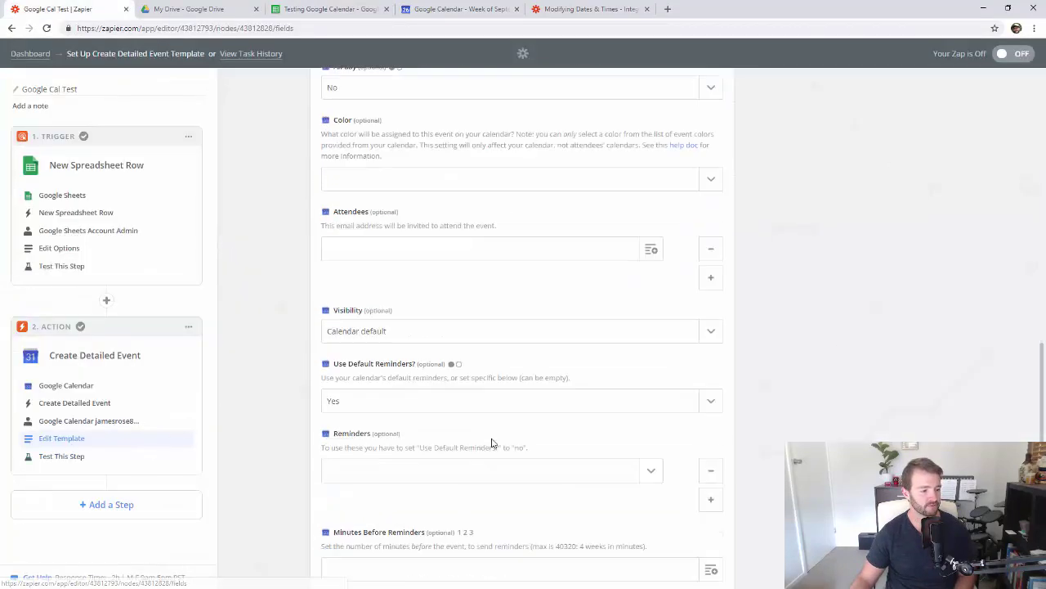
click(703, 523)
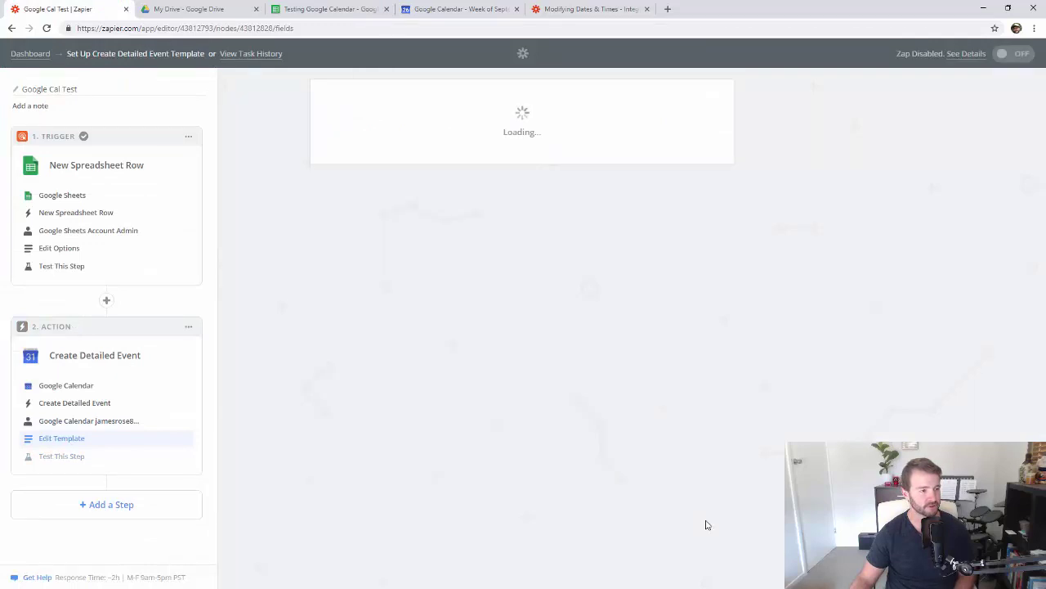
scroll(700, 507, down, 10)
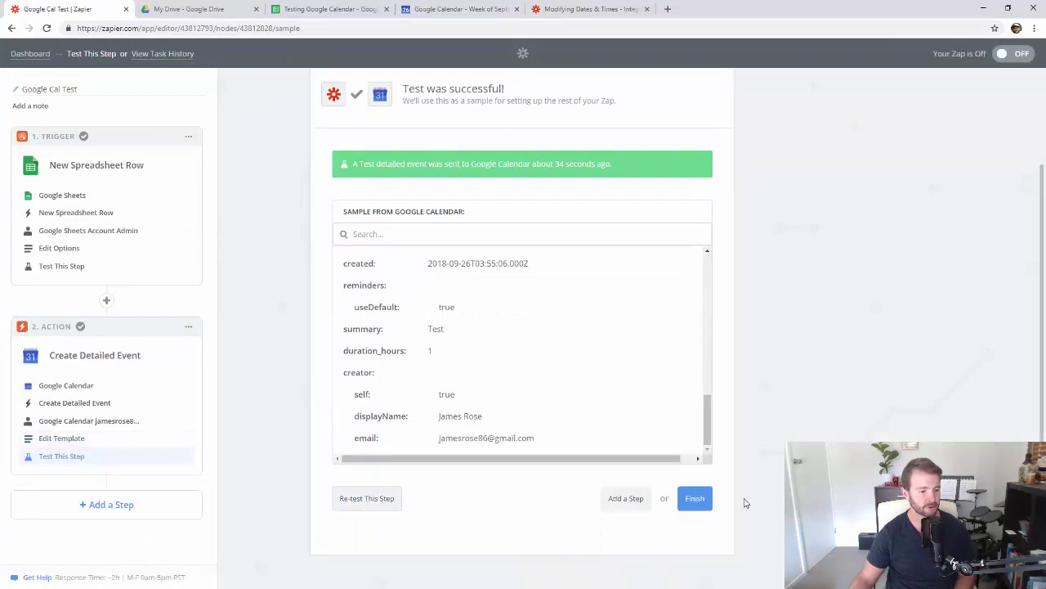
click(695, 499)
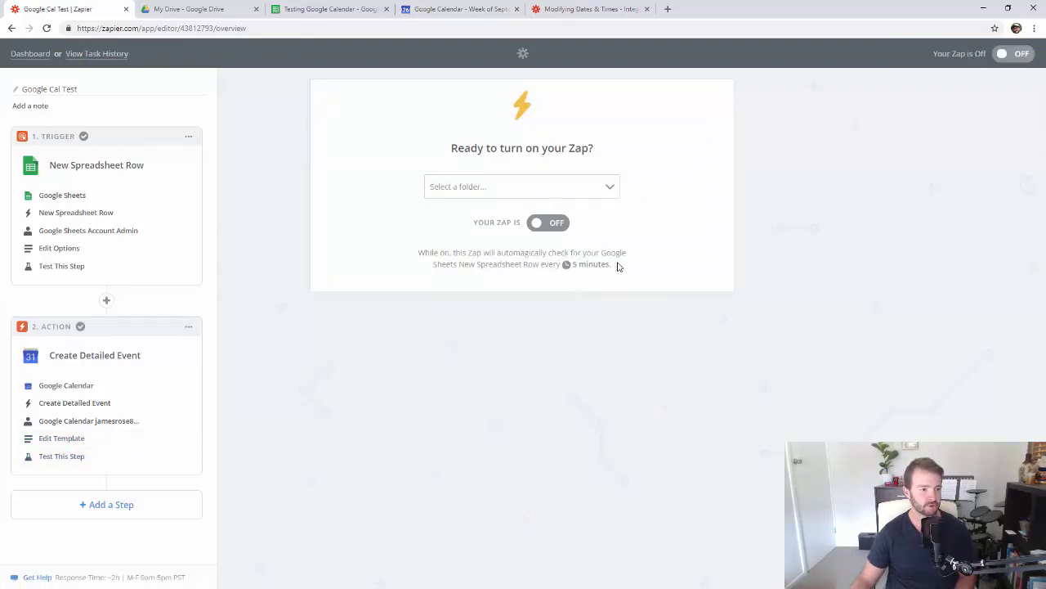
click(563, 226)
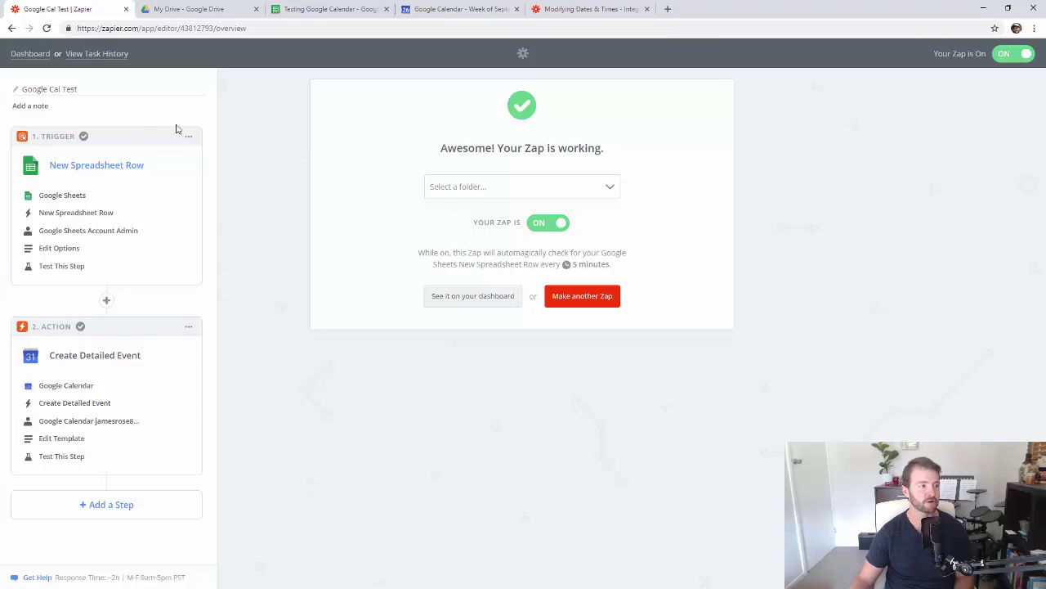
- Copy the Time and Description headers with their row 2 values from Sheet1 into Sheet2 of the spreadsheet, starting at C1
click(327, 9)
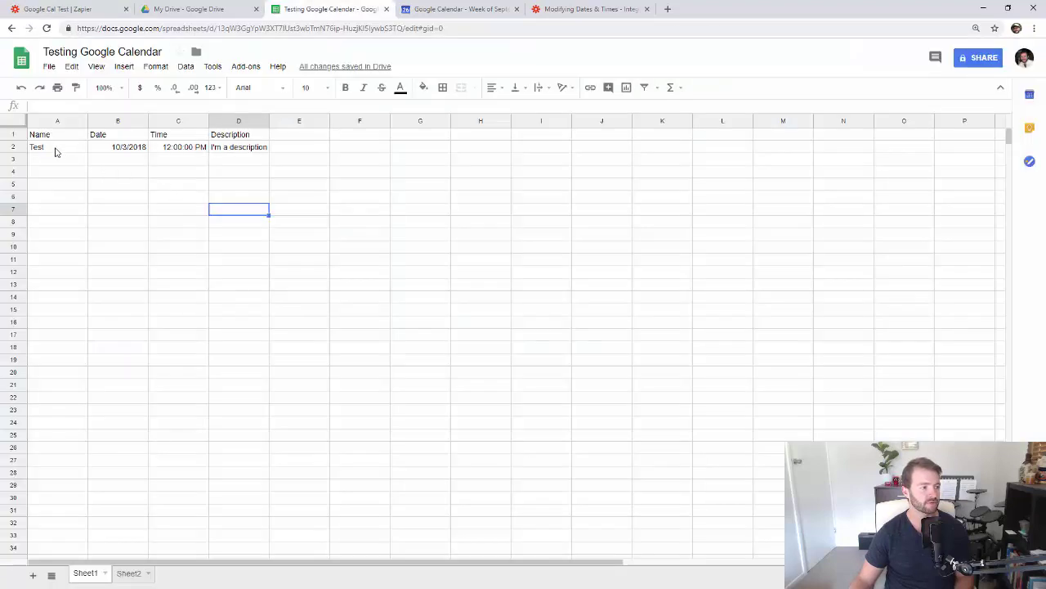
click(131, 573)
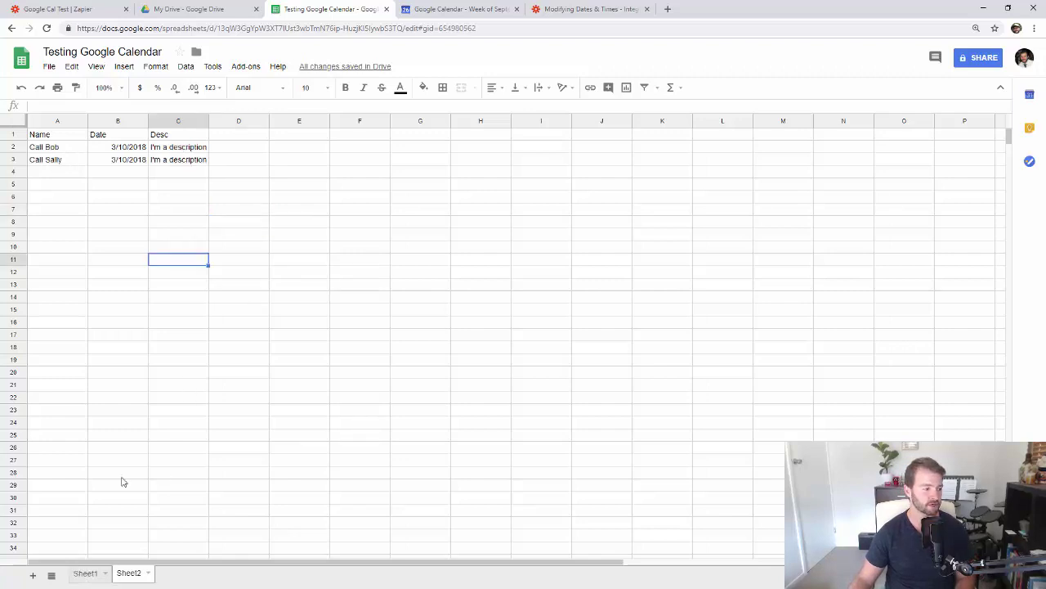
click(90, 573)
click(188, 134)
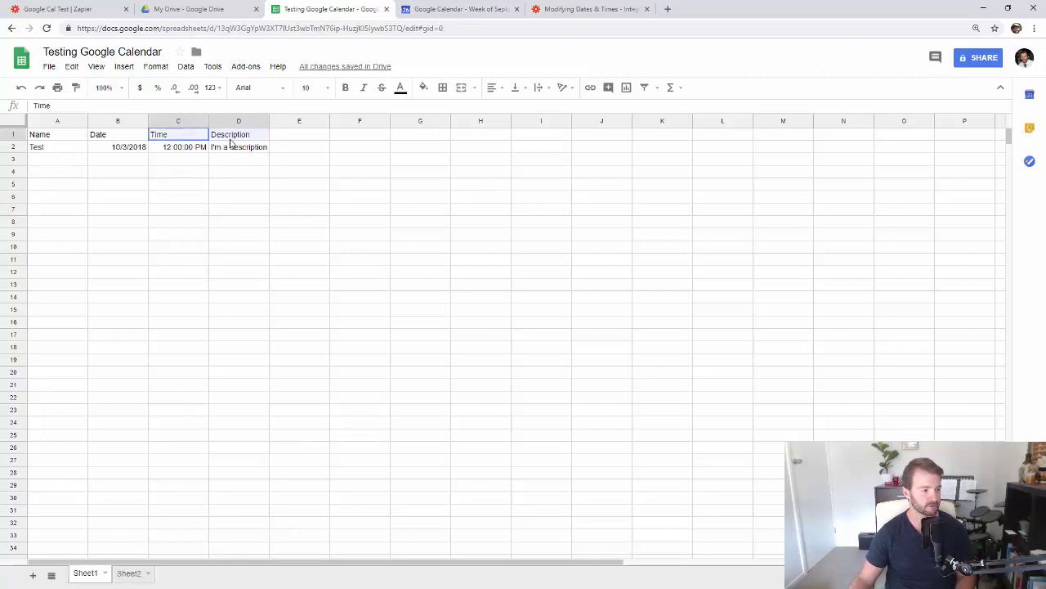
mouse_move(231, 143)
mouse_down()
mouse_move(219, 157)
mouse_move(235, 155)
mouse_up()
key(ctrl+c)
click(128, 573)
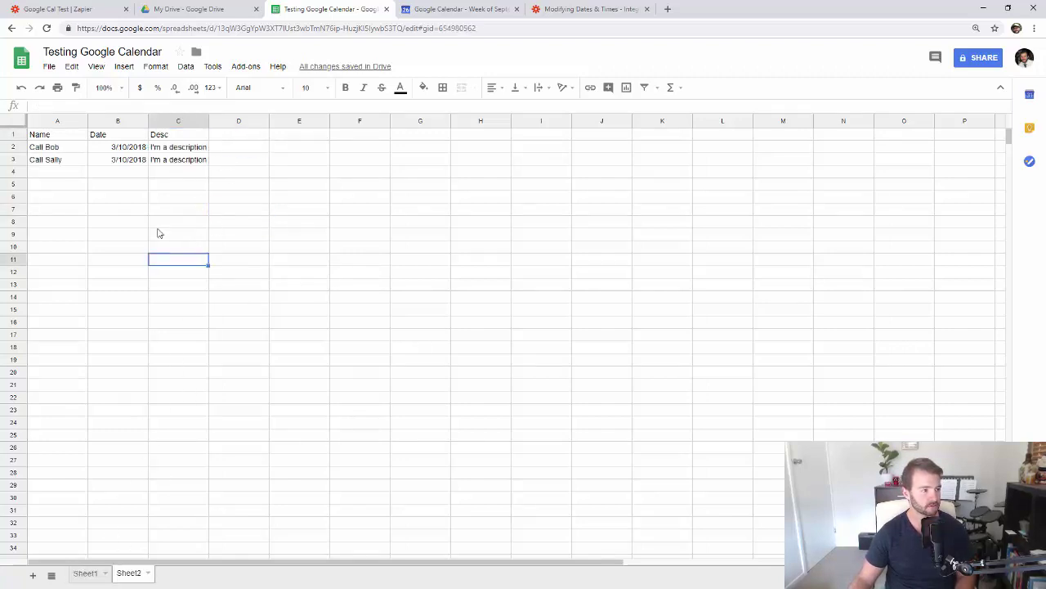
click(171, 136)
key(ctrl+v)
- Clear the misplaced description from C3 and apply the Time number format to column C
click(187, 163)
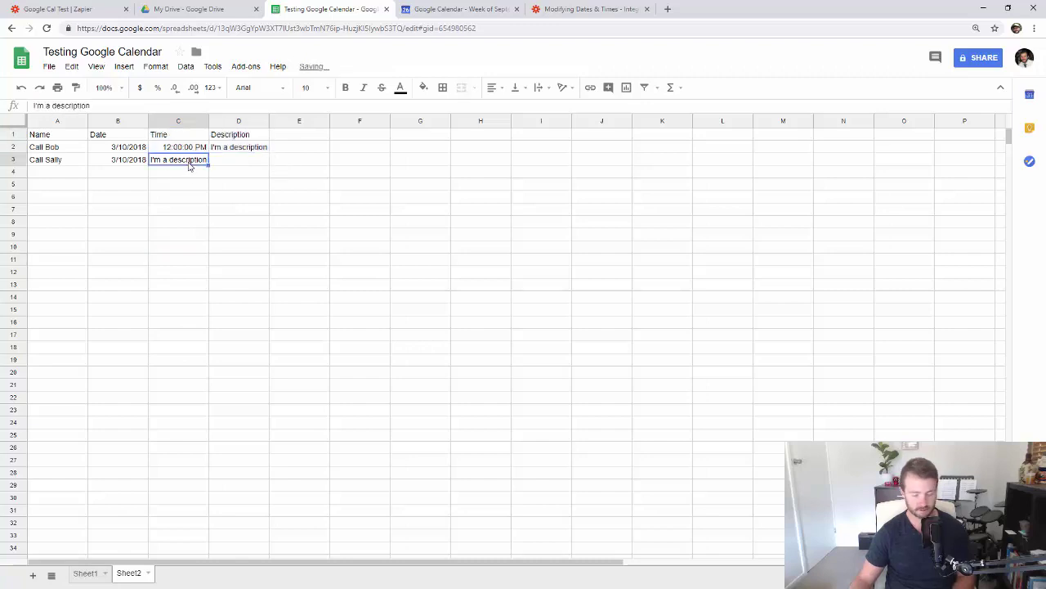
key(Delete)
click(177, 121)
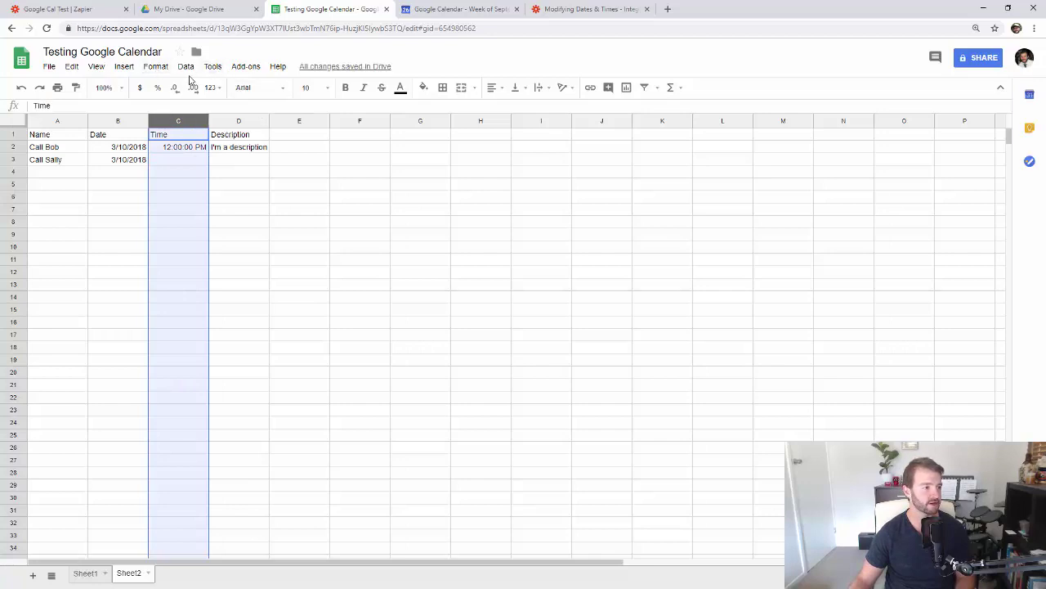
click(245, 90)
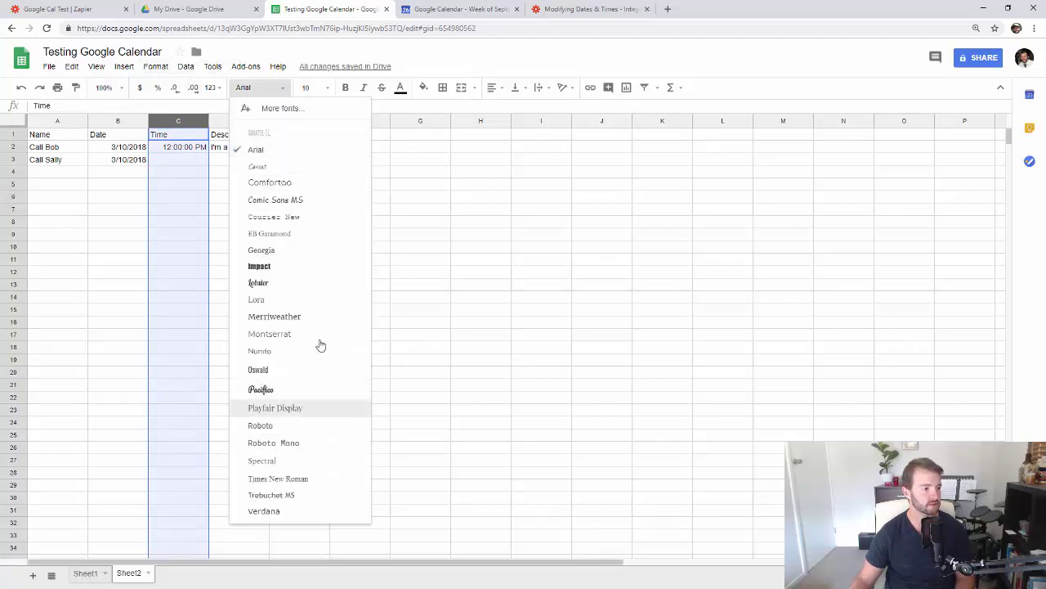
click(211, 88)
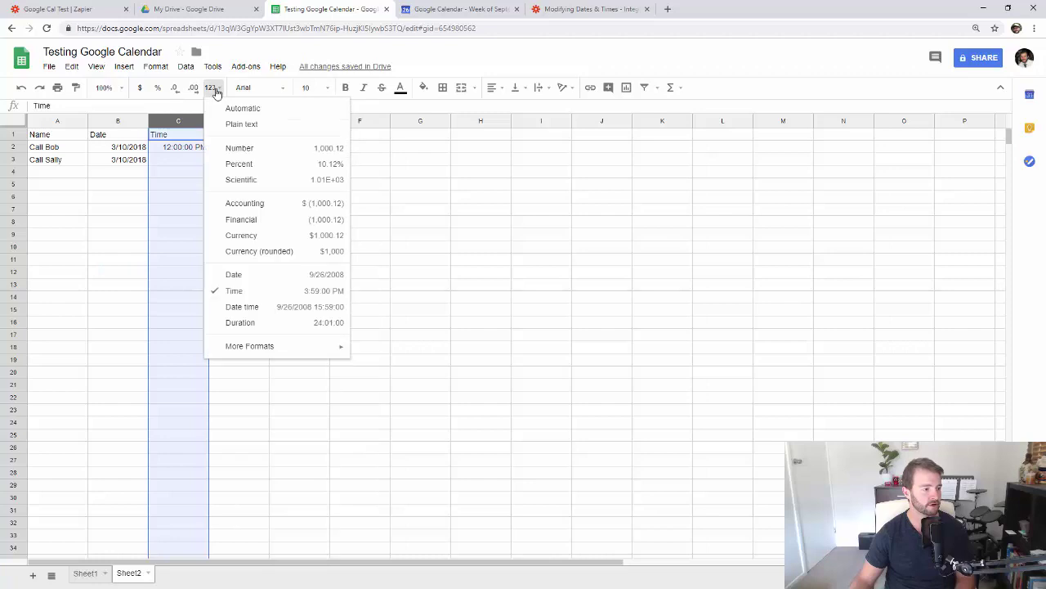
click(246, 290)
click(118, 283)
- Copy the 12:00:00 PM time from C2 into C3
click(196, 149)
click(192, 161)
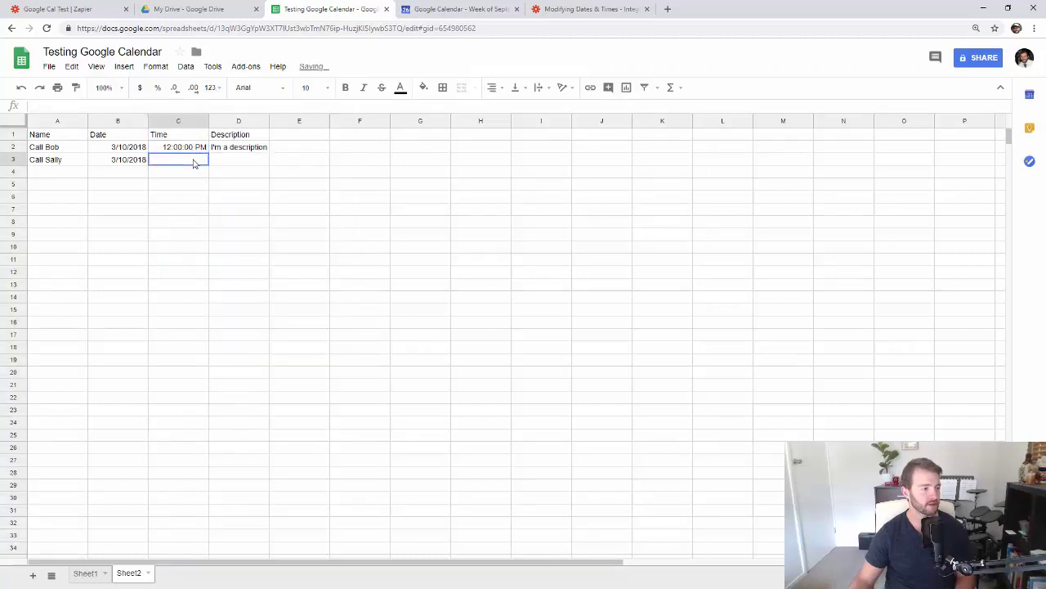
click(188, 150)
key(ctrl+c)
click(184, 161)
key(ctrl+v)
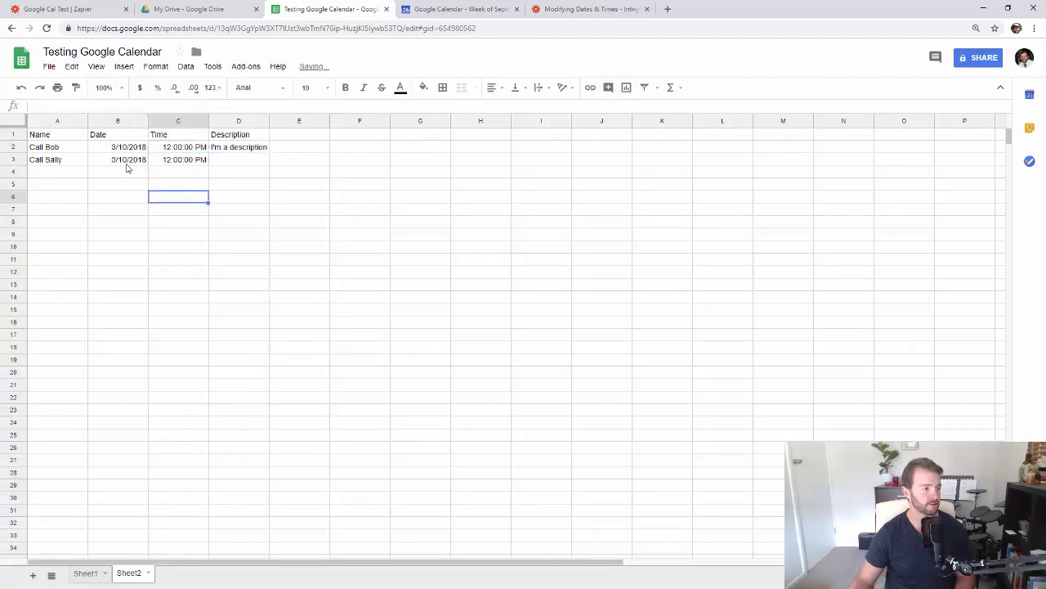
- Change the date in B2 to 10/4/2018 using the date picker
double_click(119, 160)
click(290, 185)
click(138, 161)
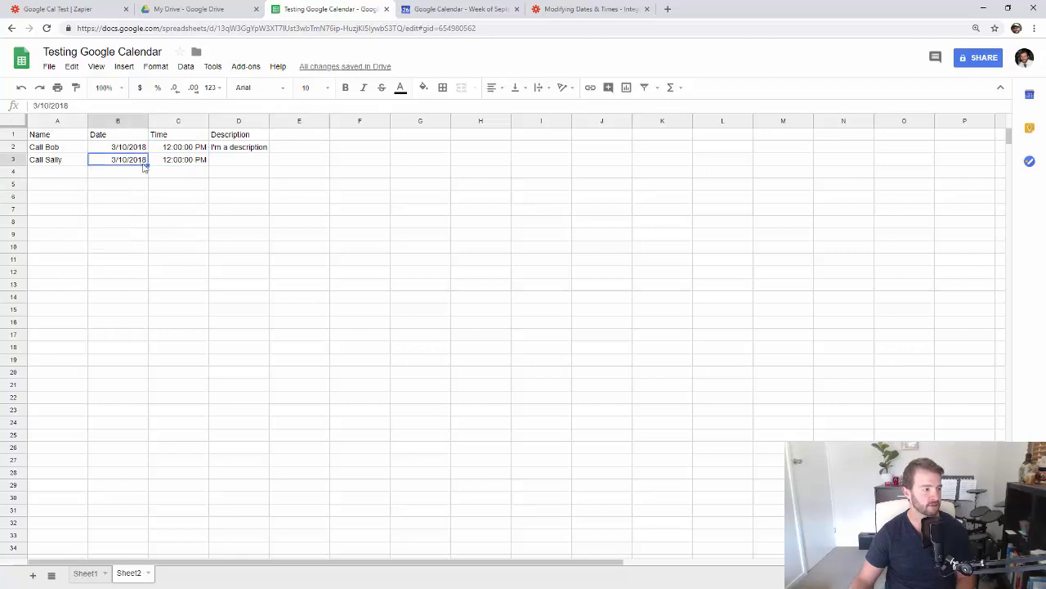
double_click(121, 150)
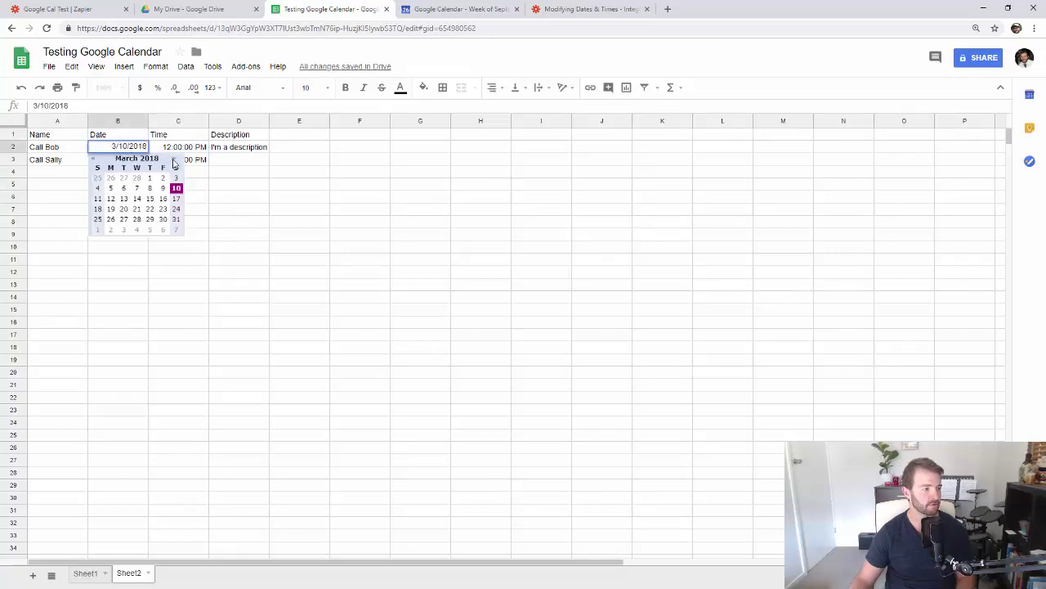
click(173, 159)
click(173, 159)
click(174, 160)
click(173, 159)
click(174, 160)
click(173, 159)
click(173, 160)
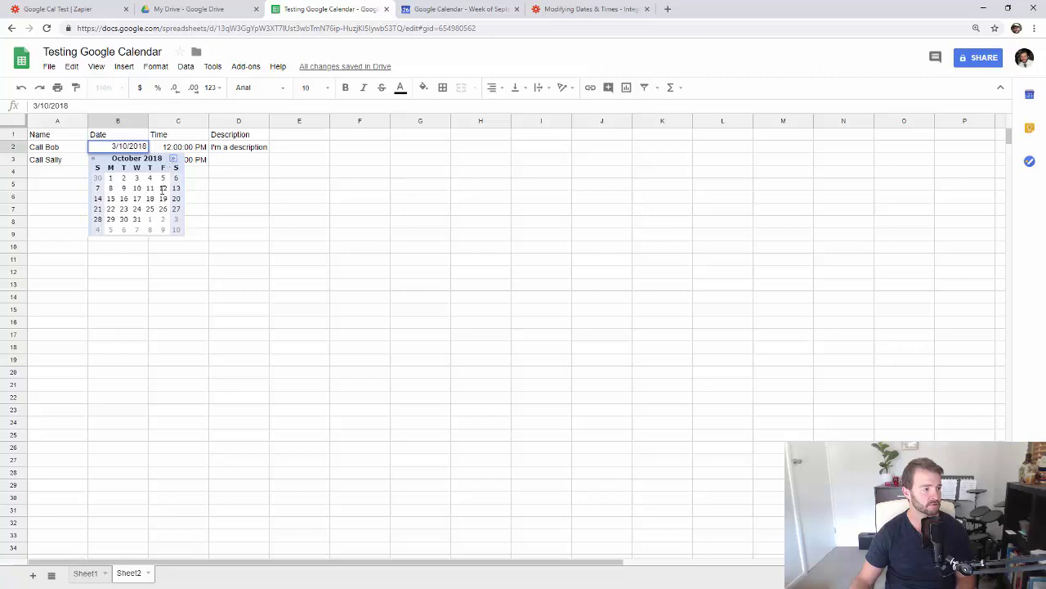
click(150, 178)
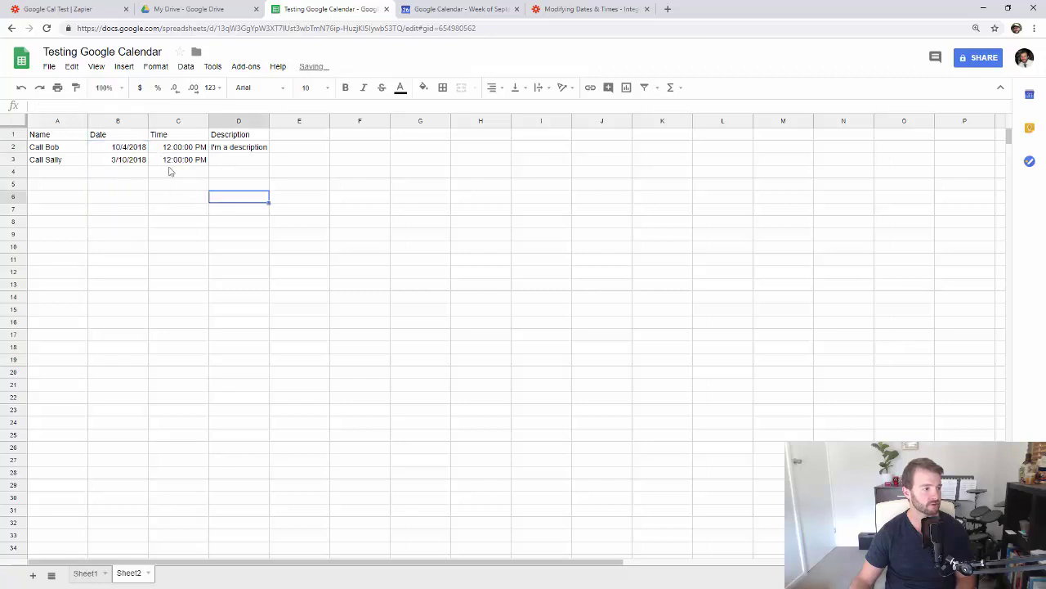
- Fill the date series from B2 down to B14, and check the date in B4
click(133, 151)
drag(148, 153, 135, 298)
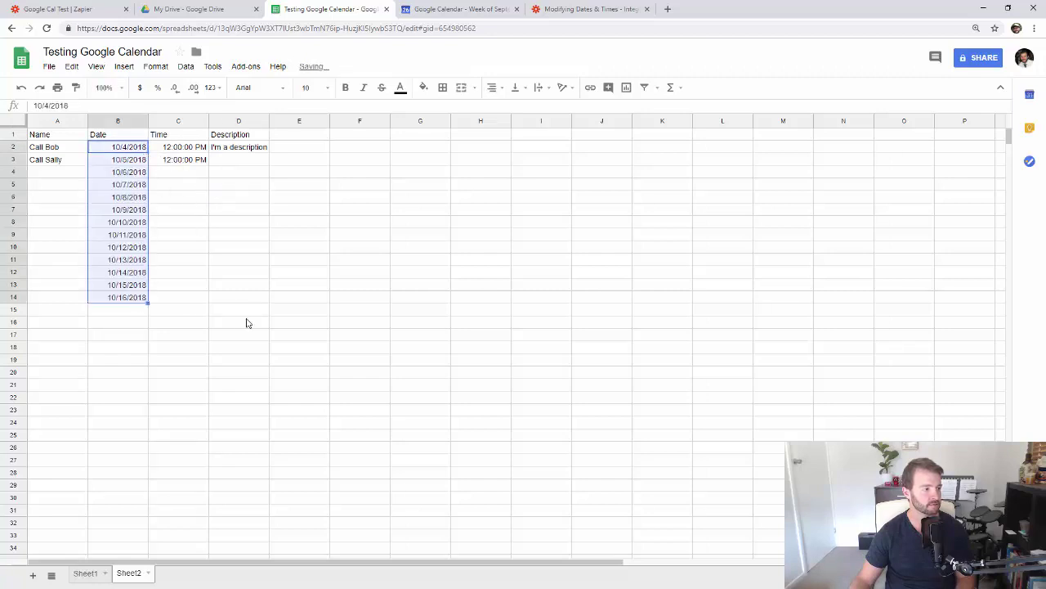
click(133, 160)
click(132, 171)
double_click(132, 172)
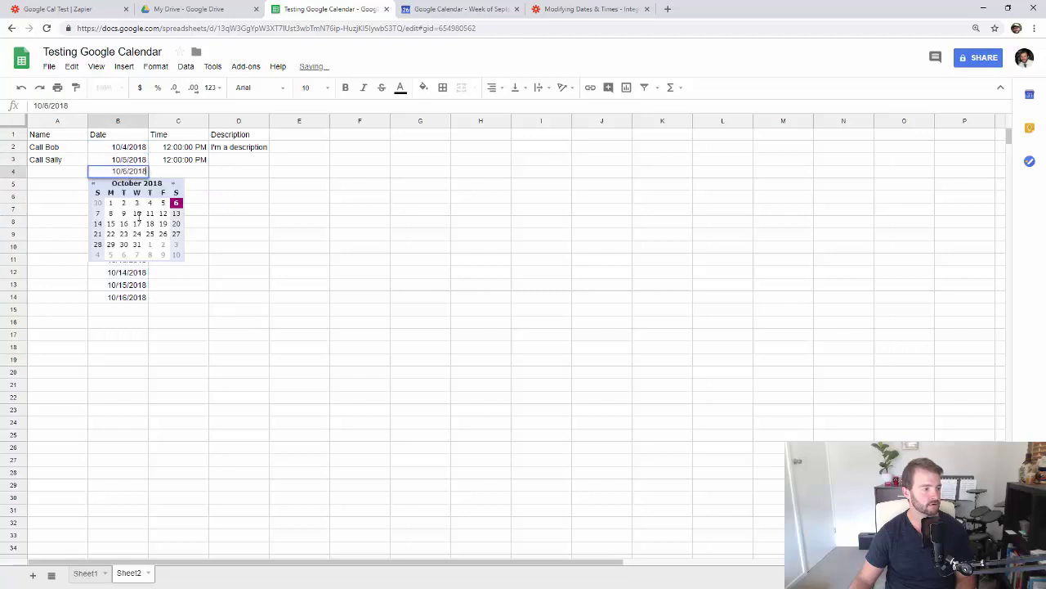
key(Escape)
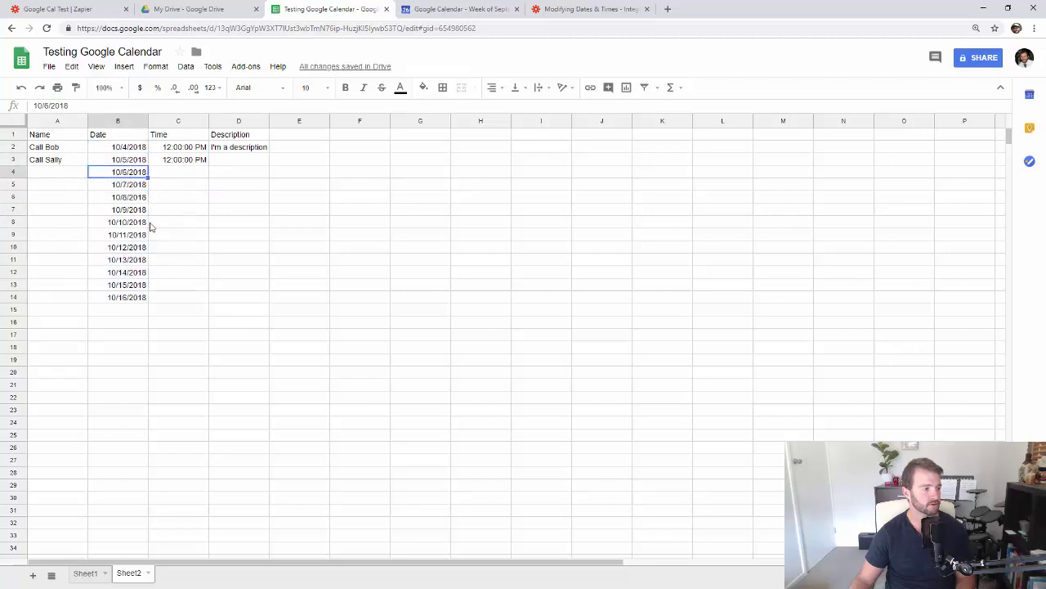
- Fill the two alternating call entries in A2:A3 down the Name column to A14
click(45, 161)
click(67, 151)
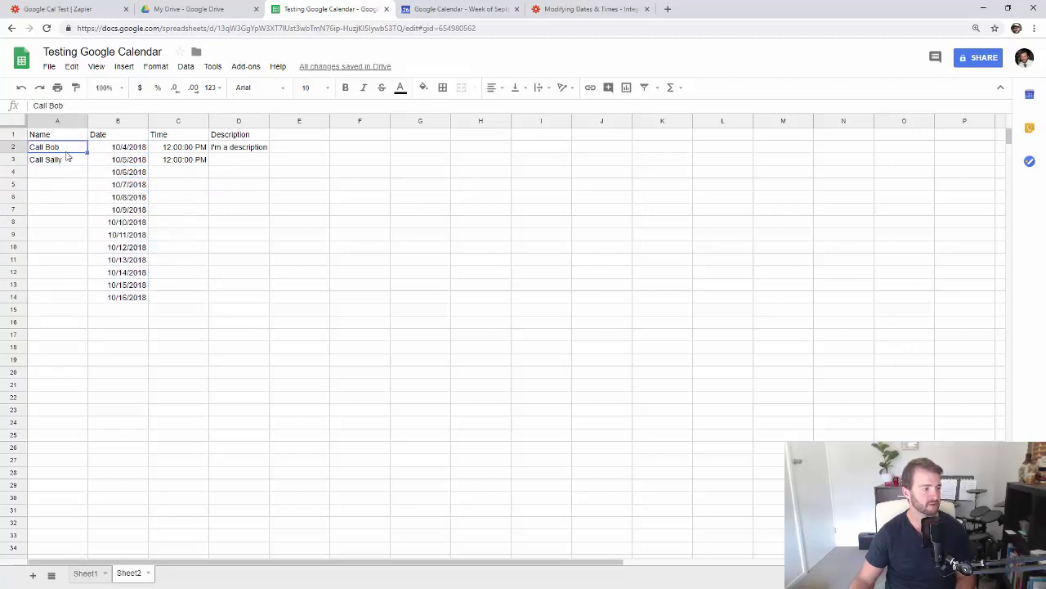
shift+click(71, 164)
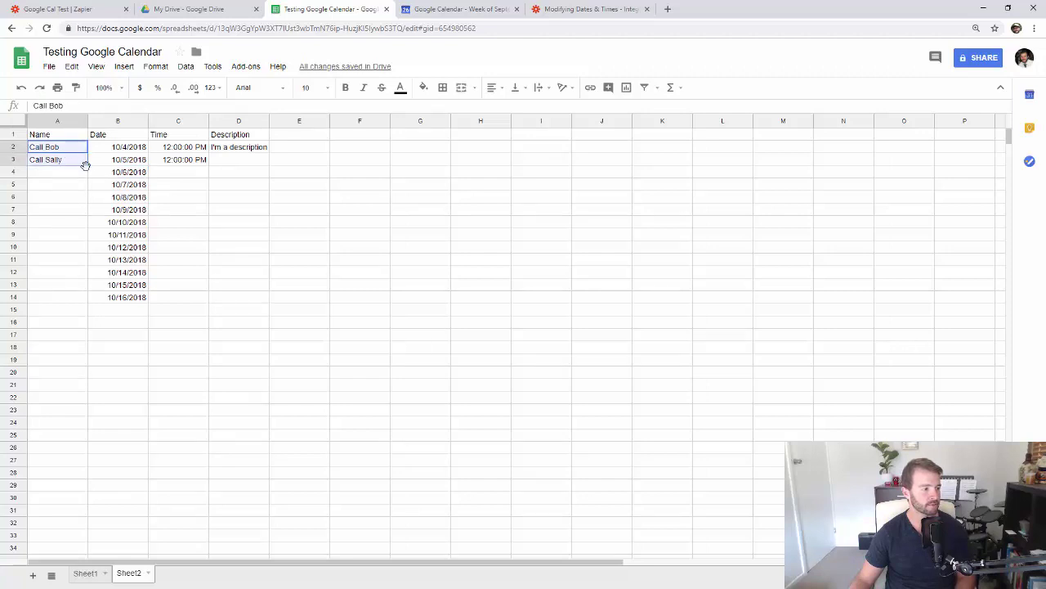
drag(87, 165, 85, 303)
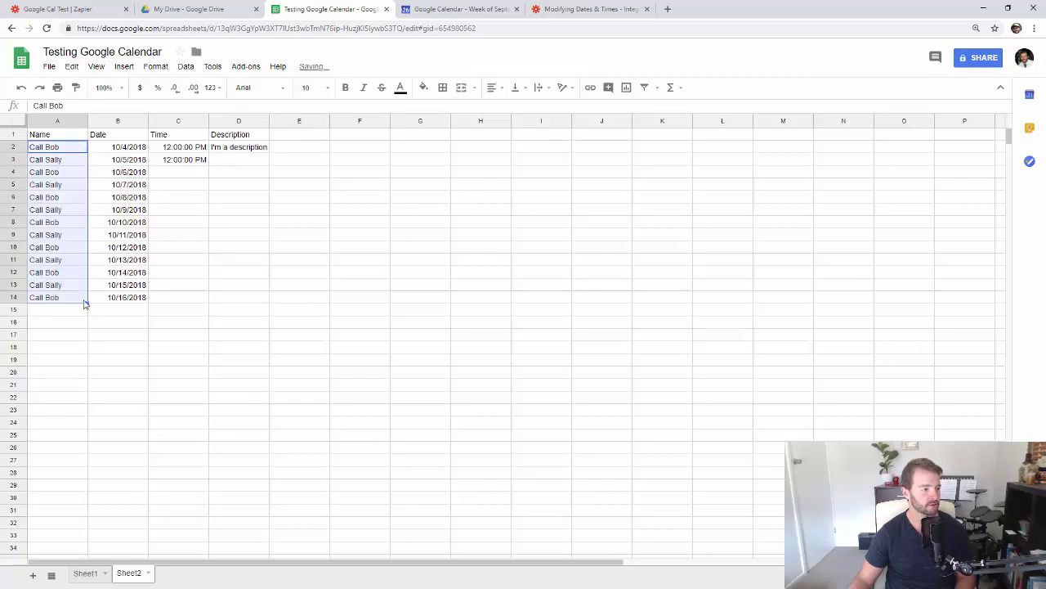
- Copy the 12:00:00 PM time from C2 into C4:C14 of the Time column
click(243, 202)
click(195, 151)
key(ctrl+c)
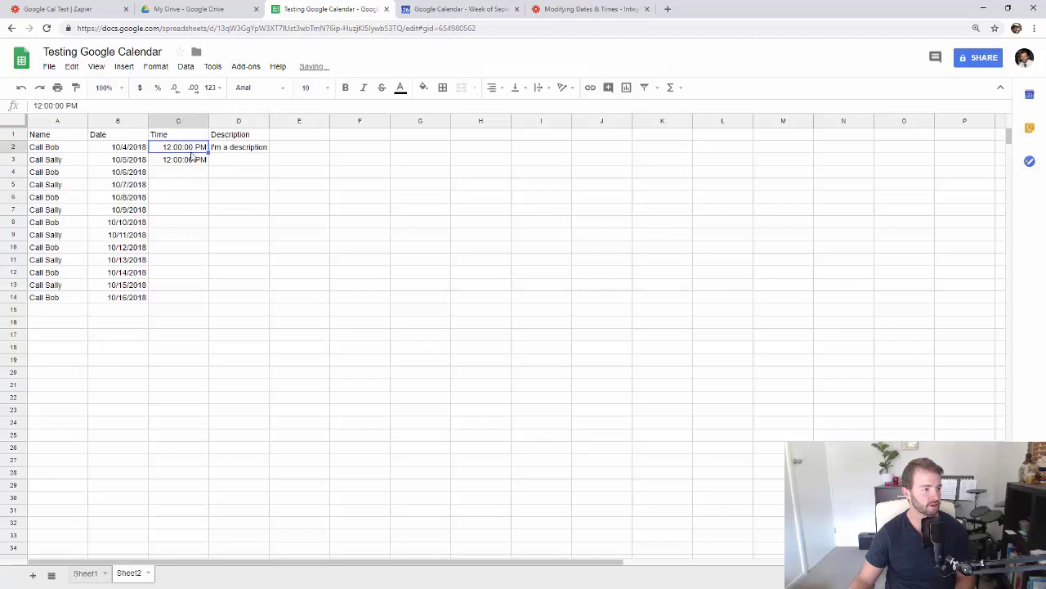
drag(185, 170, 196, 300)
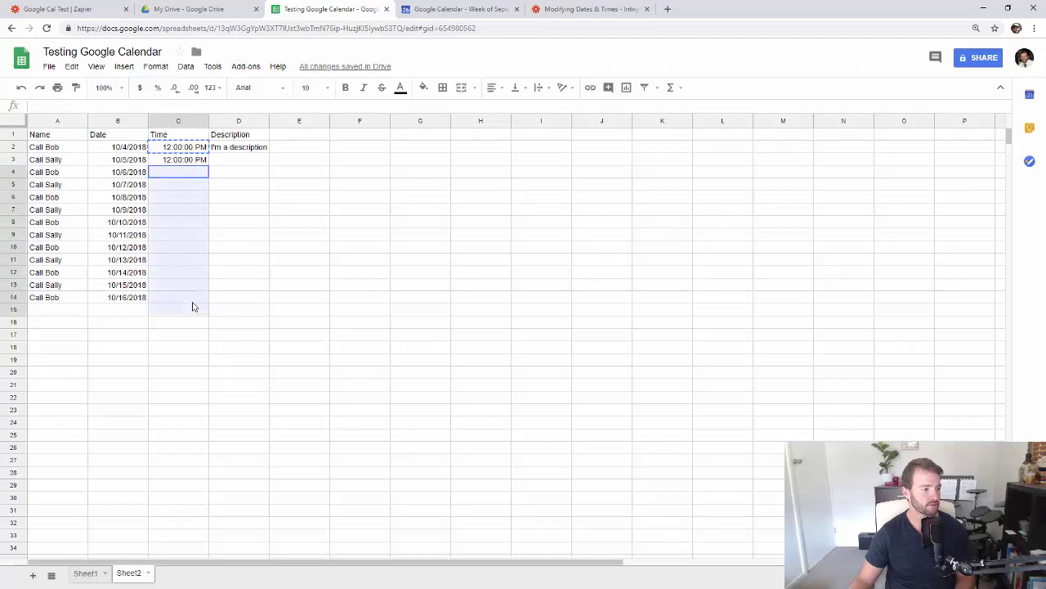
key(ctrl+v)
- Copy the "I'm a description" text from D2 into D3:D14 of the Description column
click(249, 152)
key(ctrl+c)
drag(248, 160, 259, 301)
key(ctrl+v)
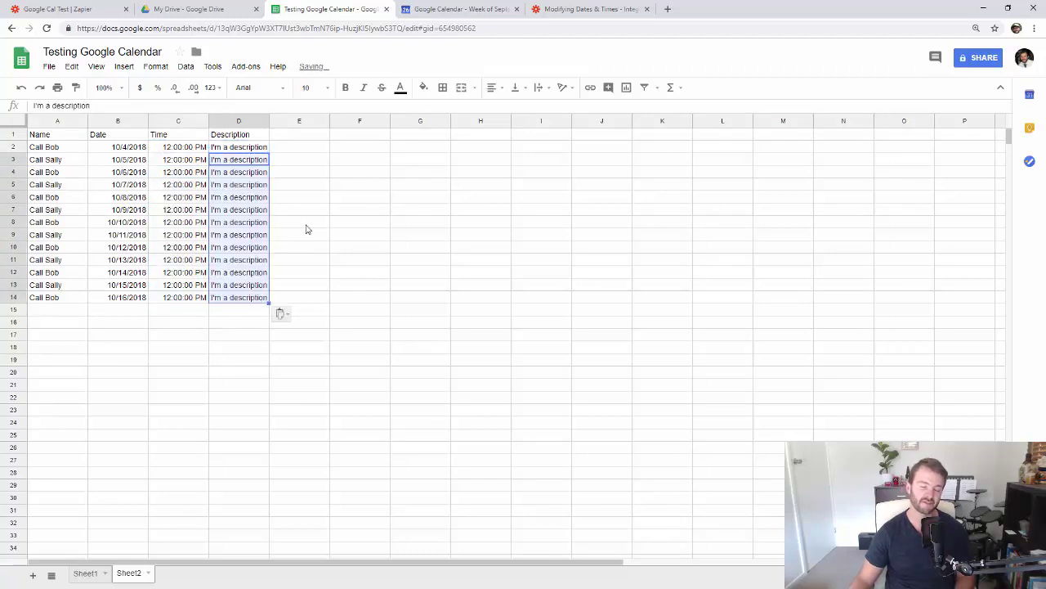
click(358, 273)
- Copy the event rows A3:D14 from Sheet2 and paste them into Sheet1 starting at A3
mouse_move(62, 161)
mouse_down()
mouse_move(197, 222)
mouse_move(249, 302)
mouse_up()
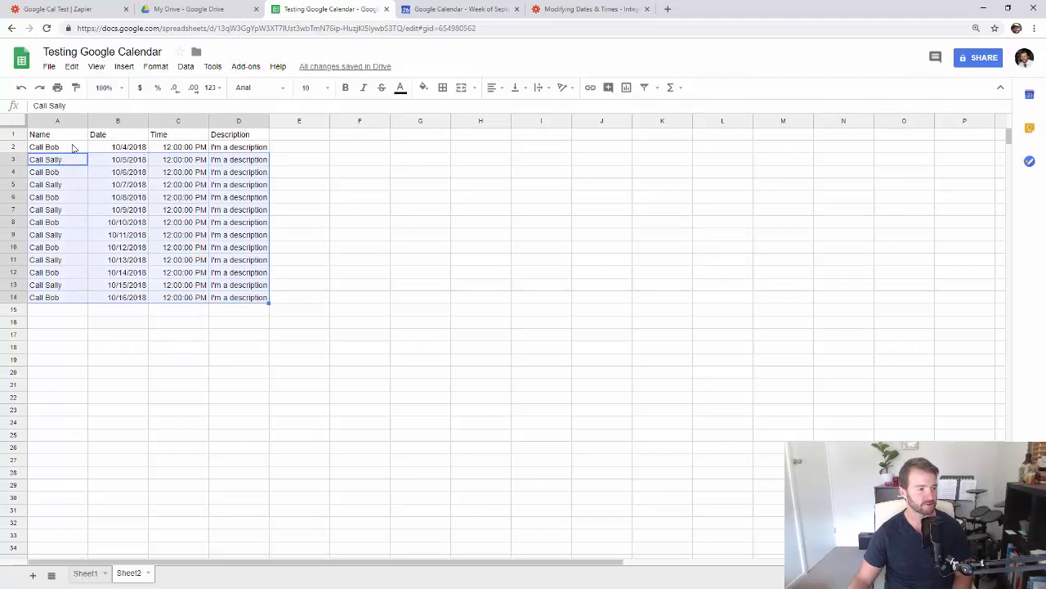
drag(65, 167, 250, 304)
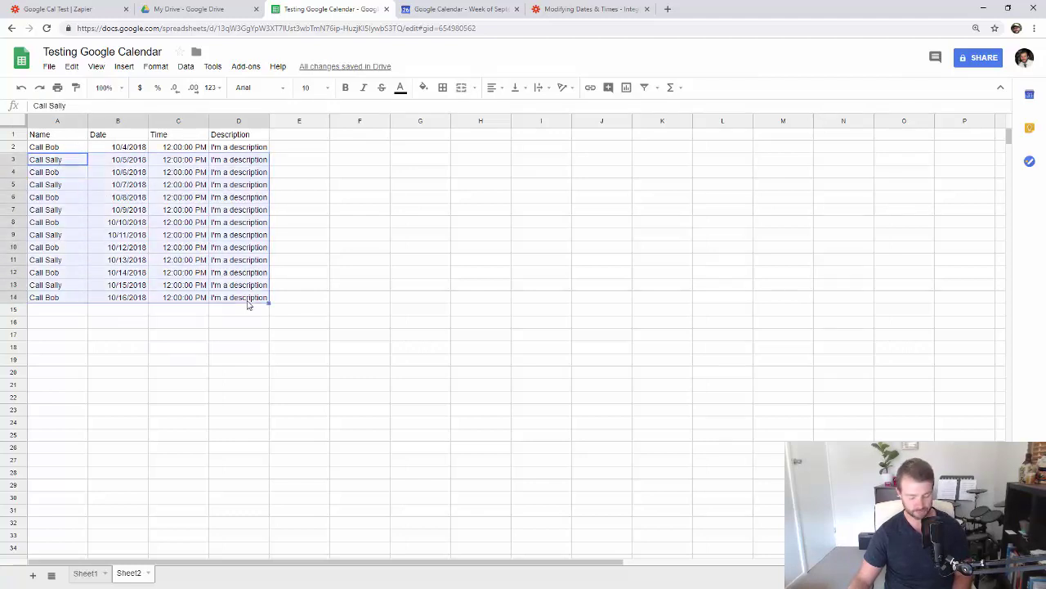
key(ctrl+c)
click(85, 573)
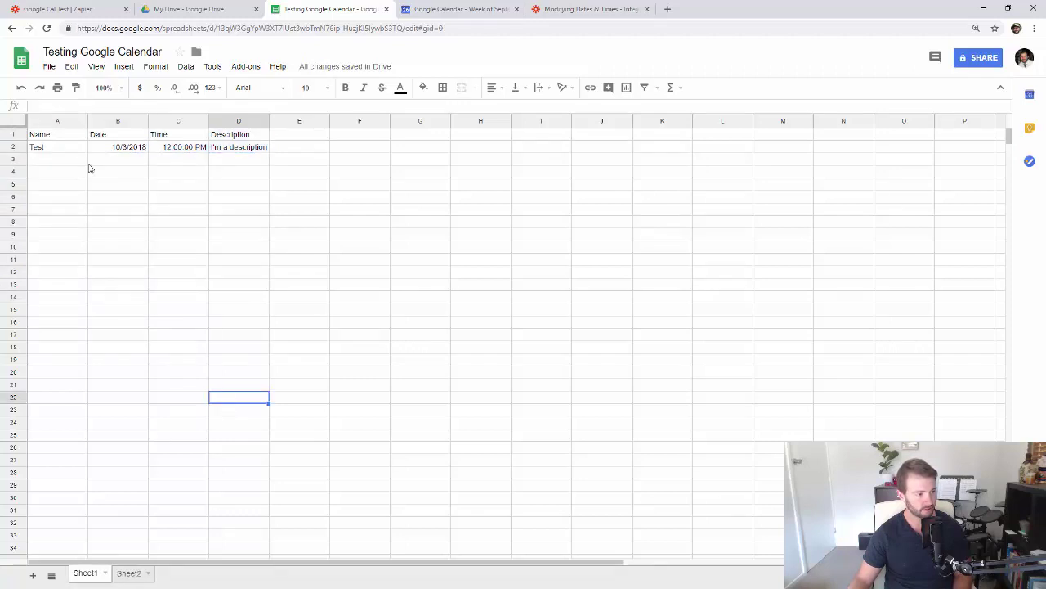
click(81, 164)
key(ctrl+v)
click(227, 201)
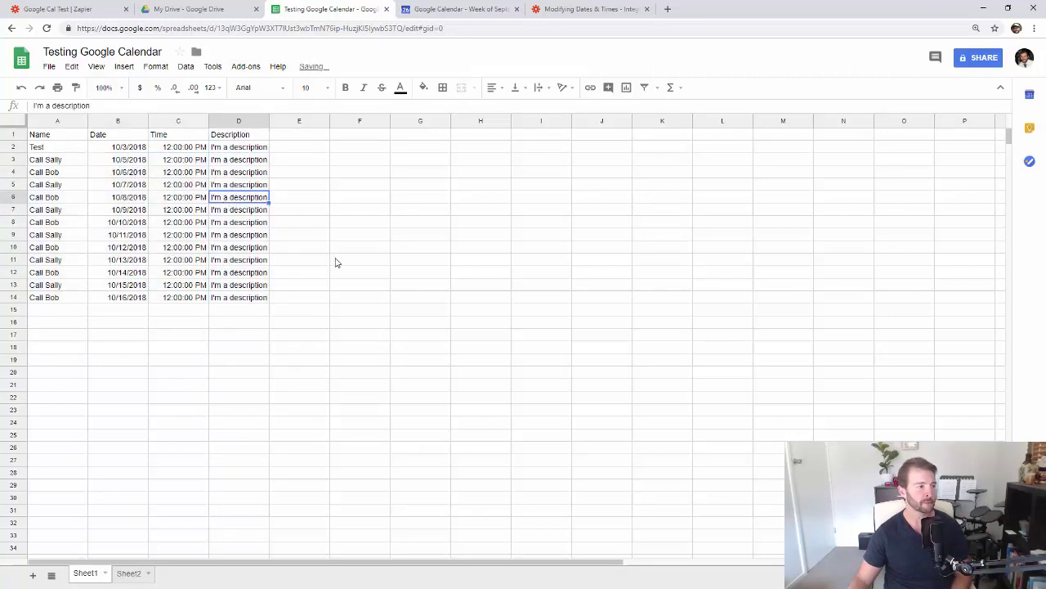
- Switch to the Zapier dashboard, run the Google Cal Test zap manually, and close the run status
click(82, 7)
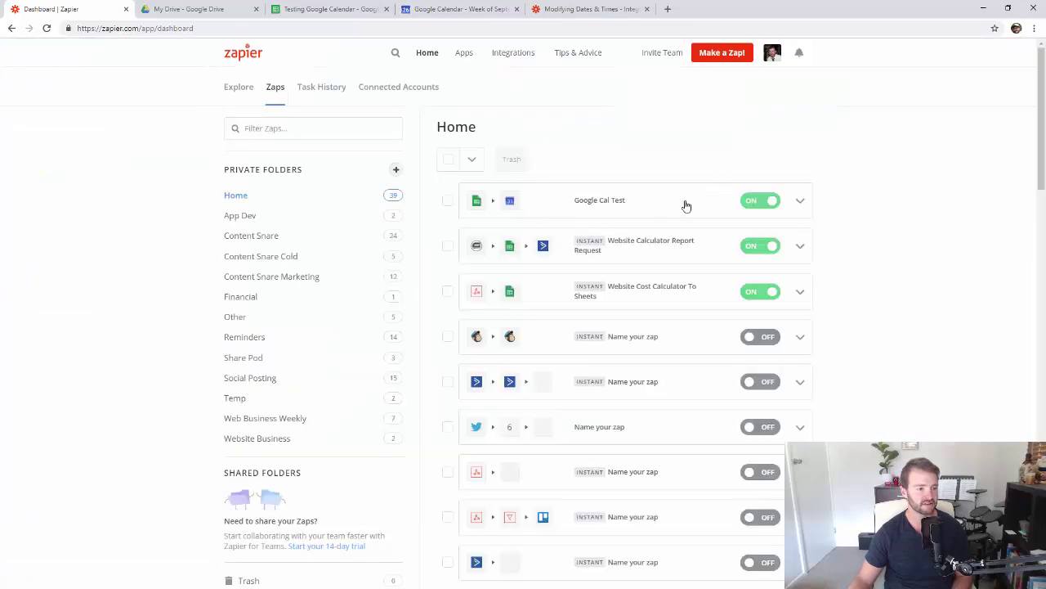
click(800, 202)
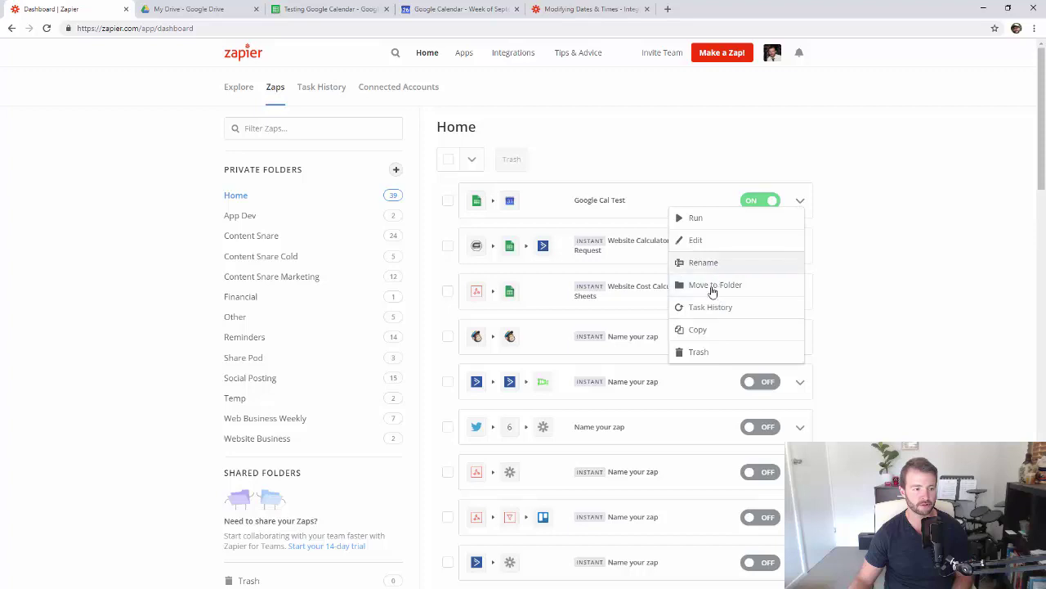
click(720, 218)
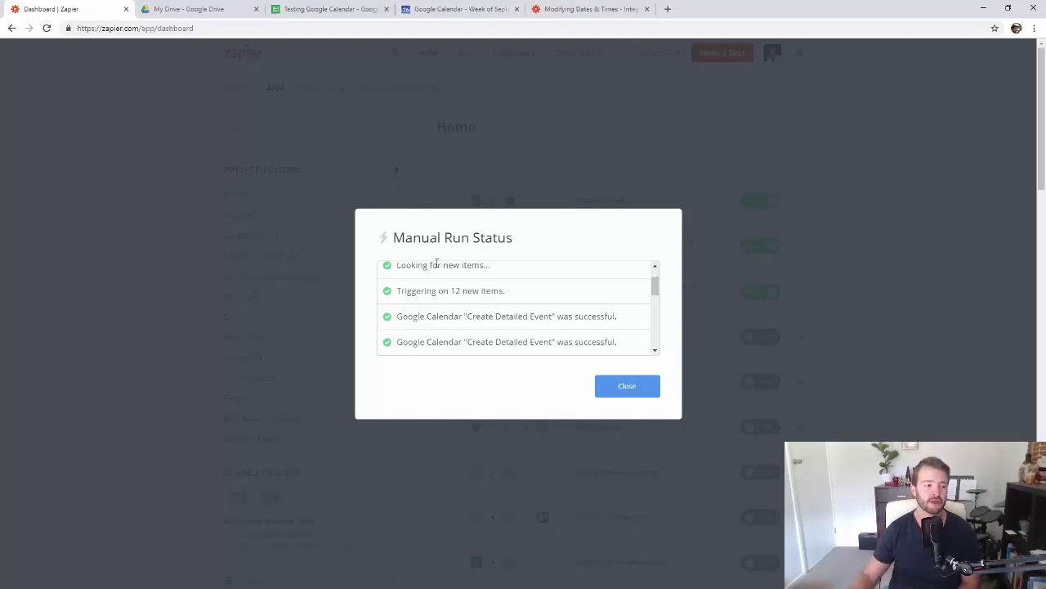
click(627, 386)
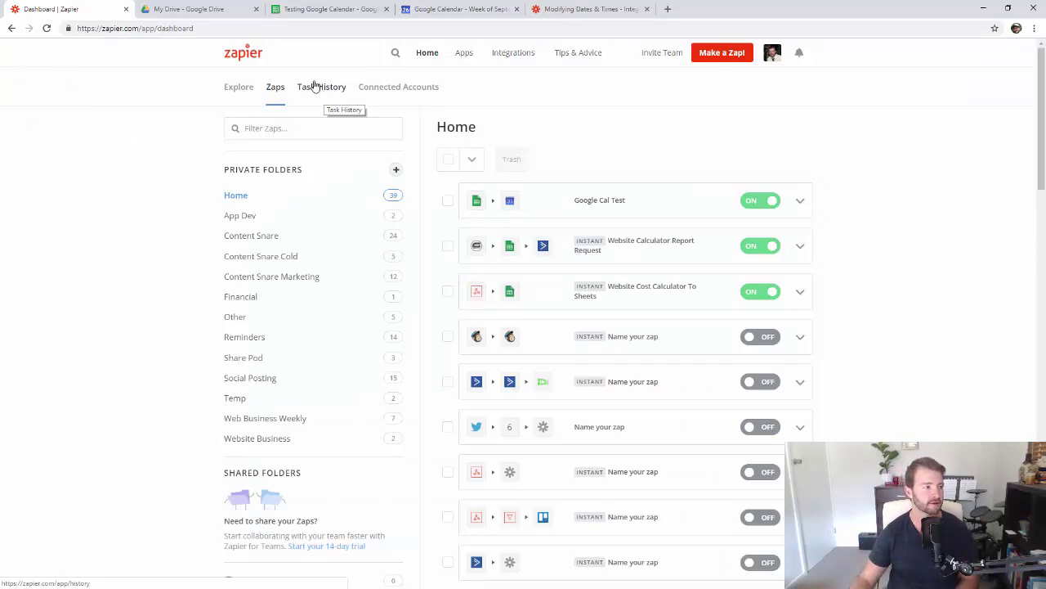
- Switch to Google Calendar and check the new call events in the weeks of September 30 and October 7, 2018
click(429, 9)
click(617, 247)
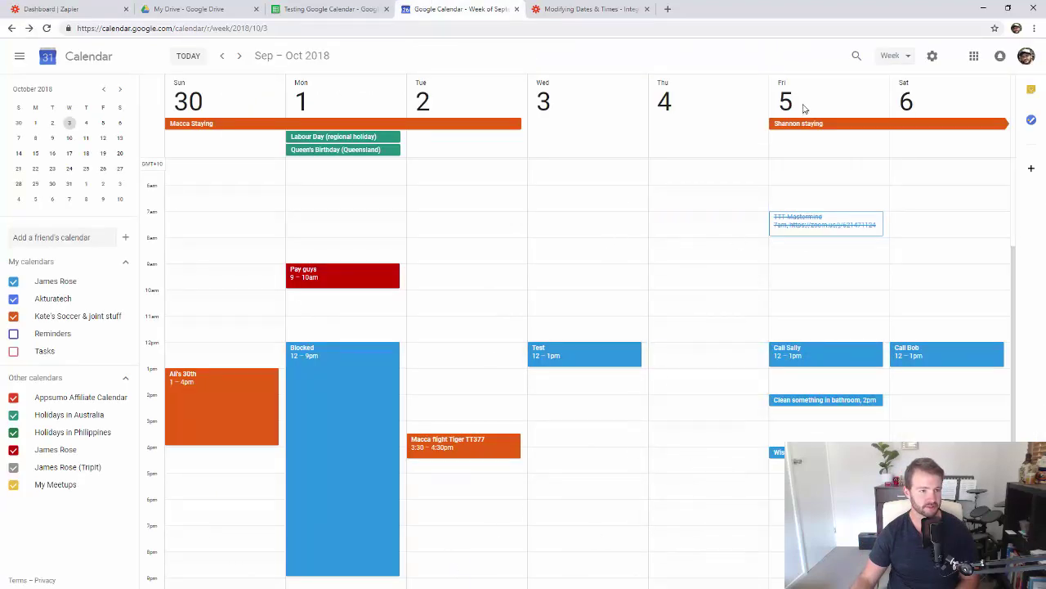
click(240, 55)
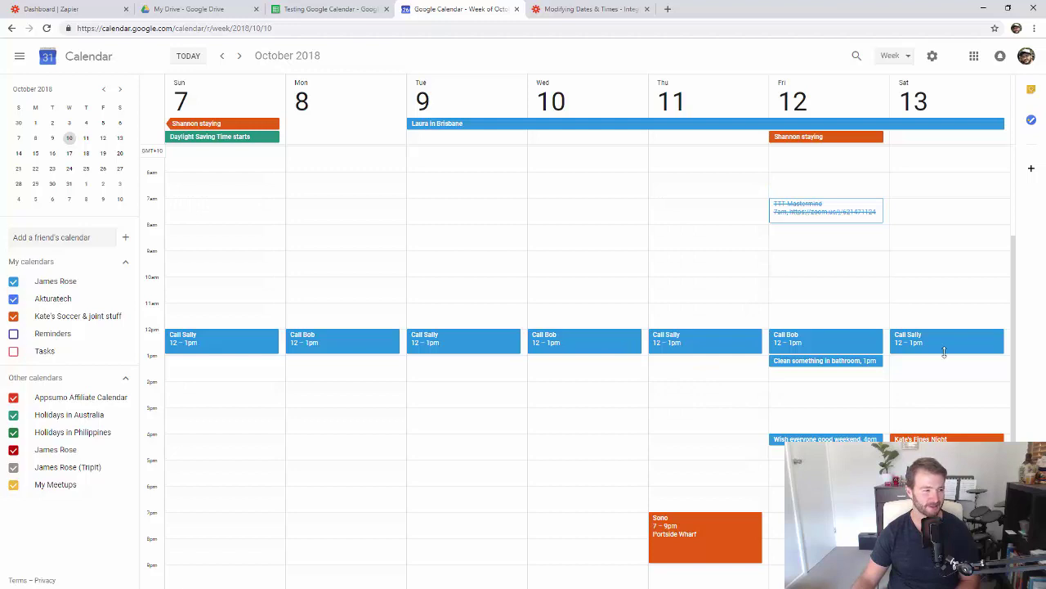
click(223, 55)
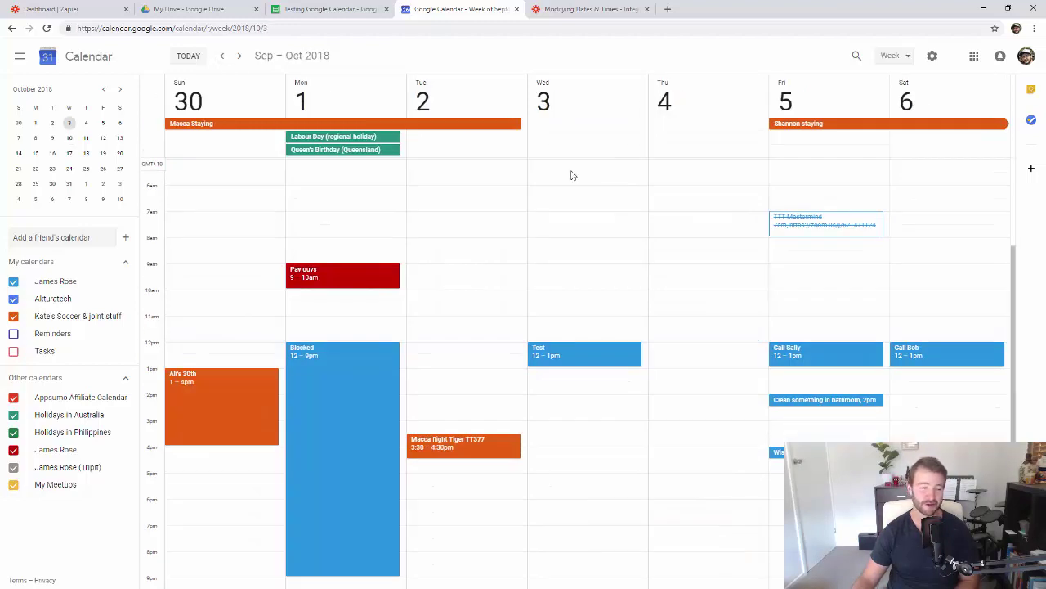